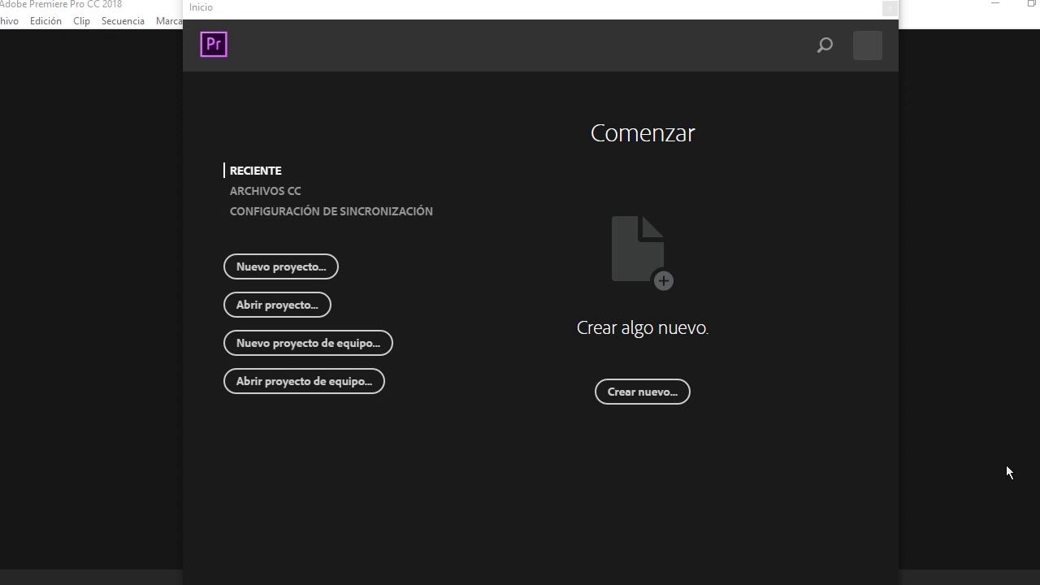
Create a project named 'Tutorial' in Escritorio\UNQTV\Premiere and open its workspace.
left_click(271, 267)
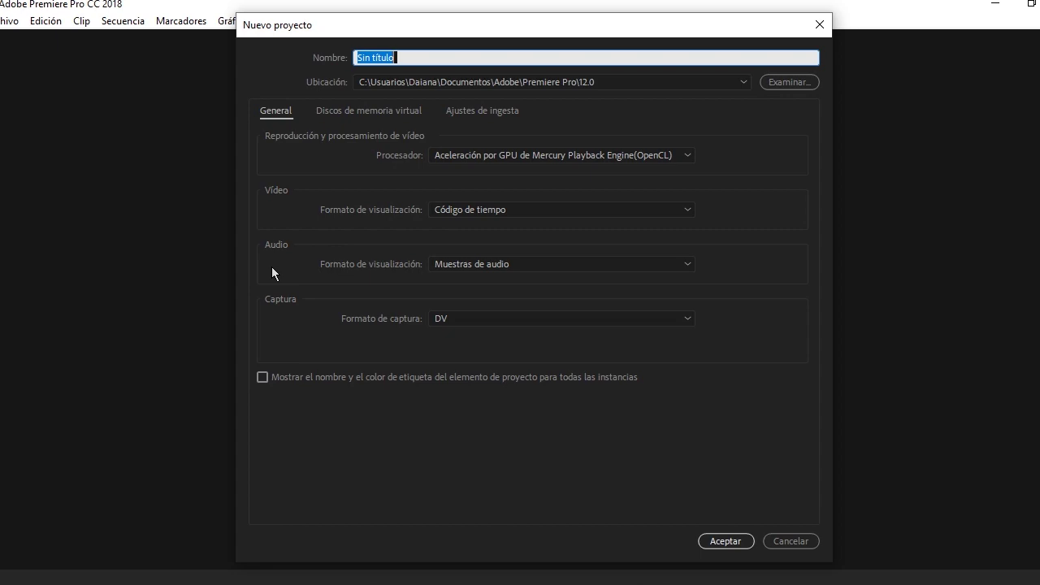
key("BackSpace")
type("T")
type("utorial")
left_click(775, 85)
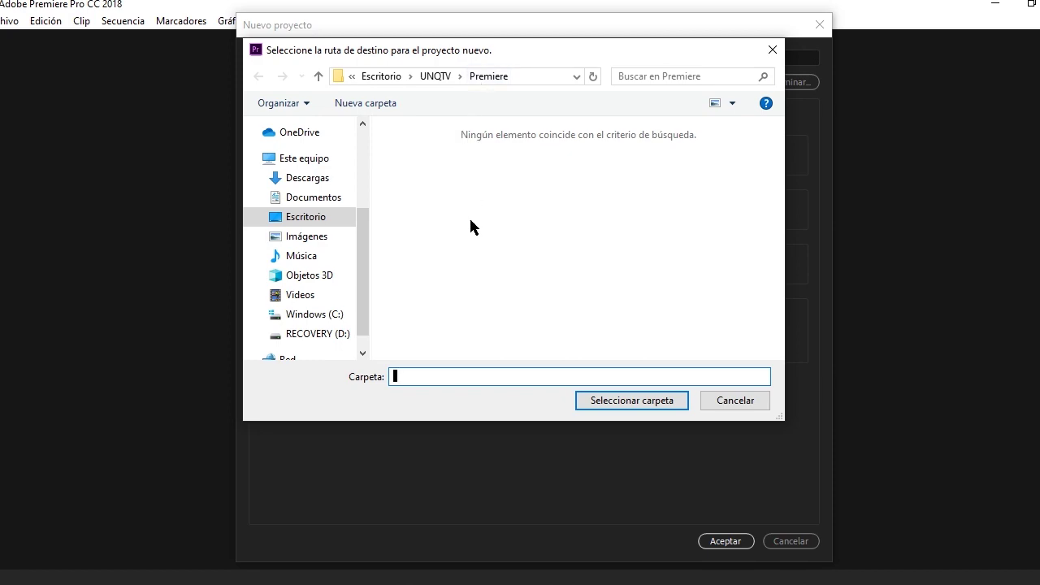
left_click(626, 410)
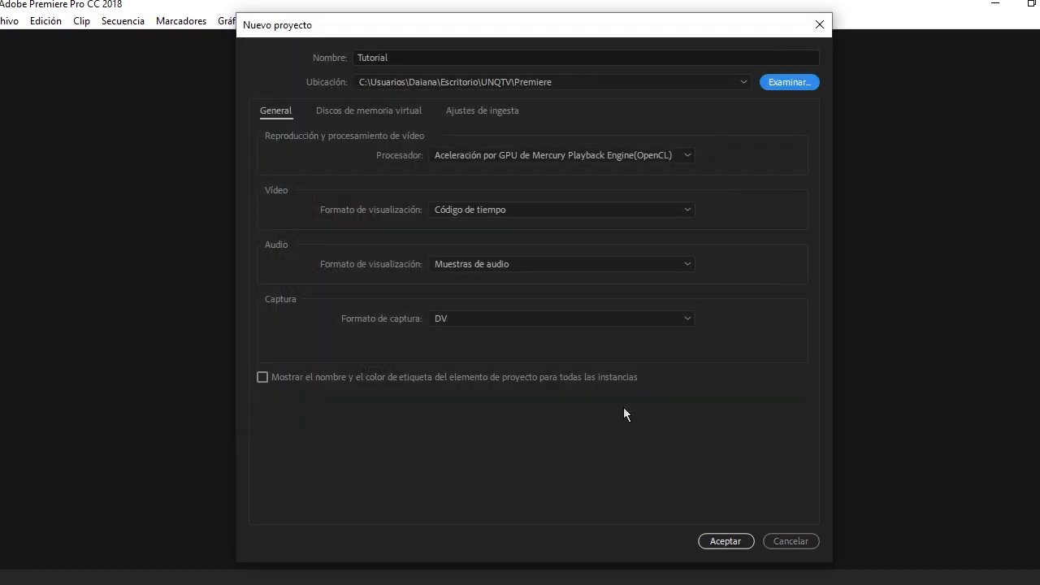
left_click(724, 542)
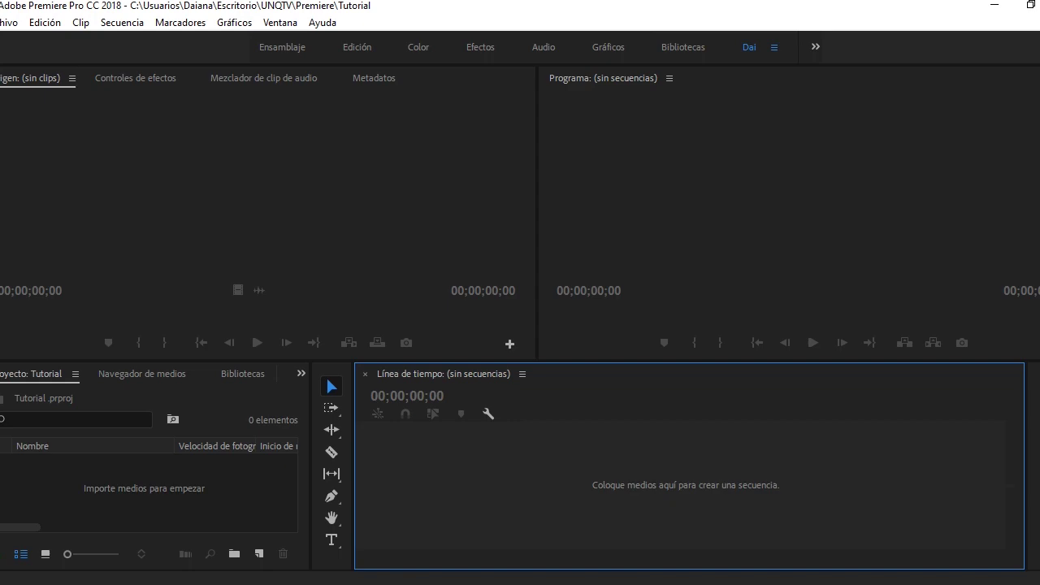
left_click(89, 469)
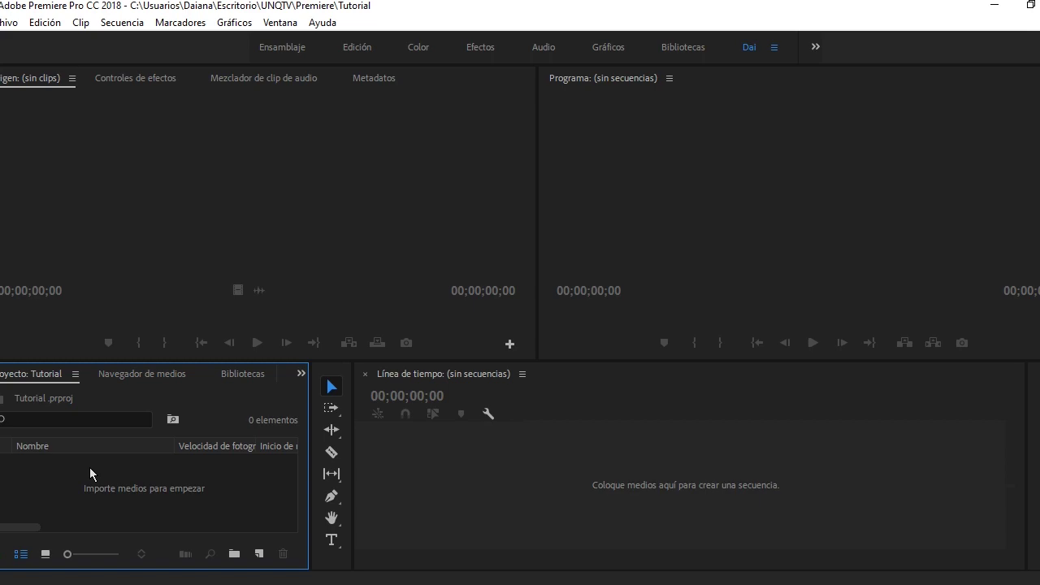
left_click(475, 447)
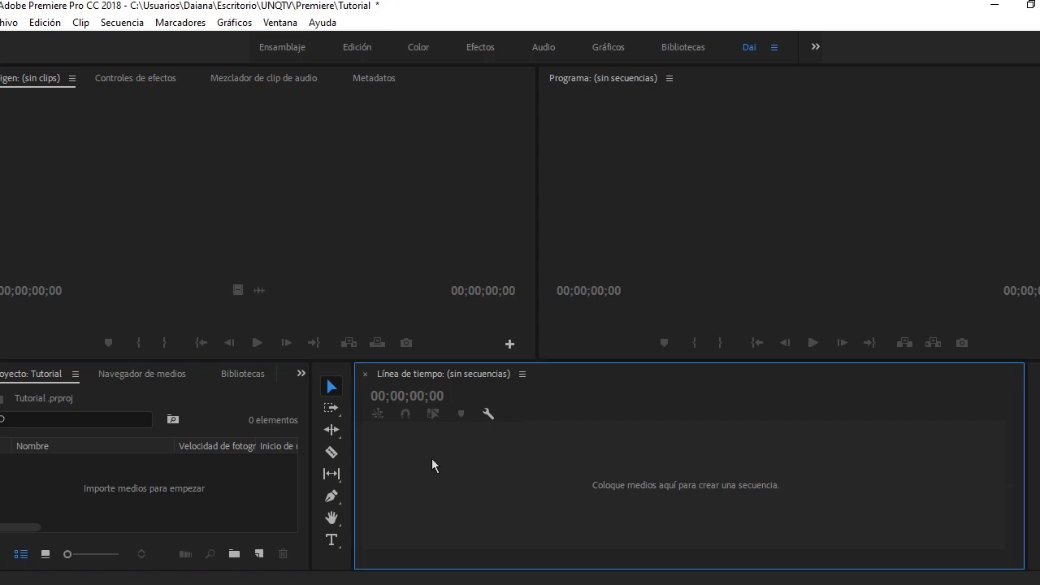
left_click(355, 315)
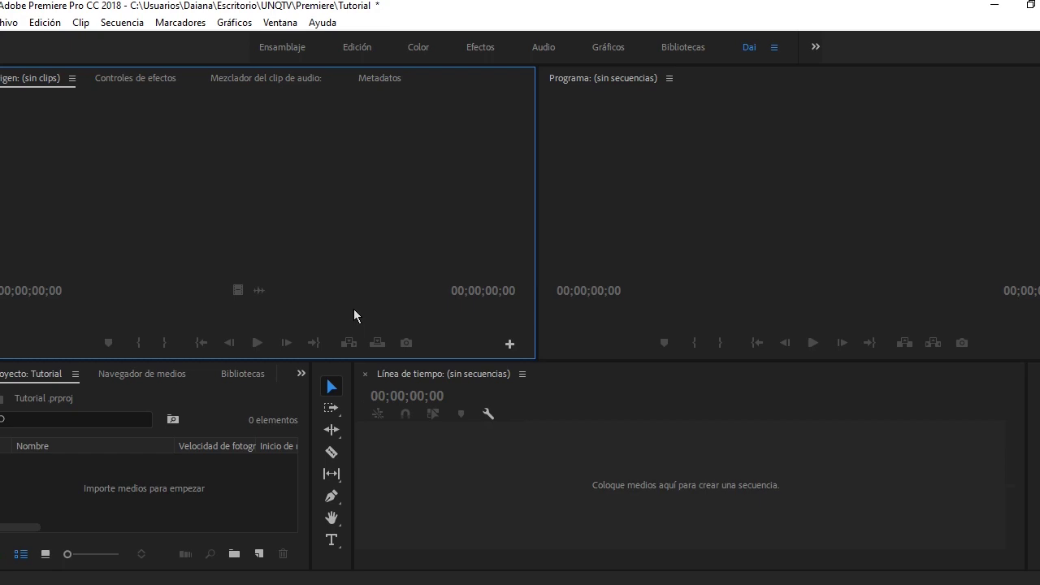
left_click(667, 189)
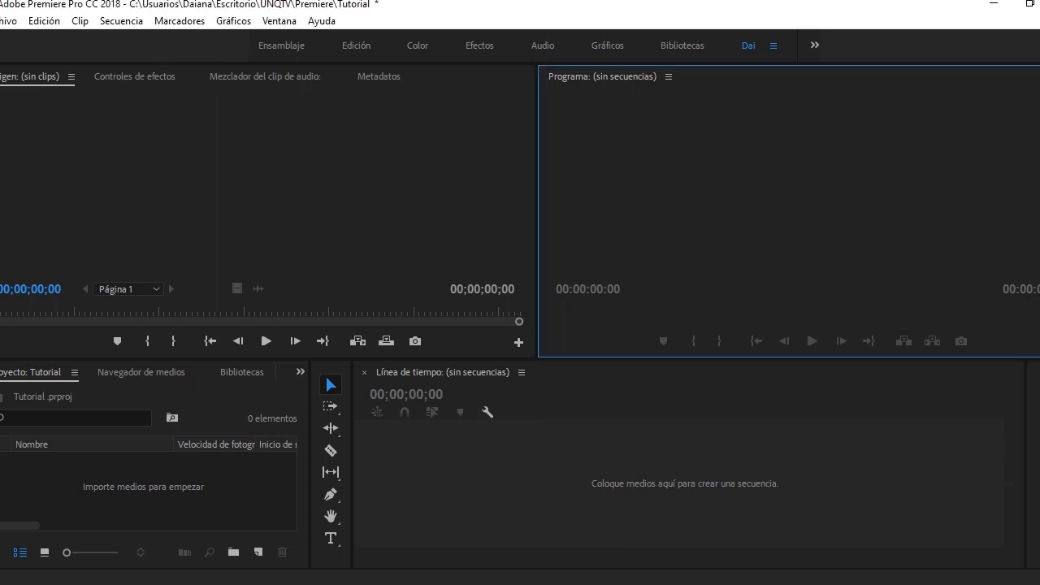
key("alt+shift")
Import the Finales folder from Tutoriales TUPD\Youtube into the project as a bin.
left_click(163, 486)
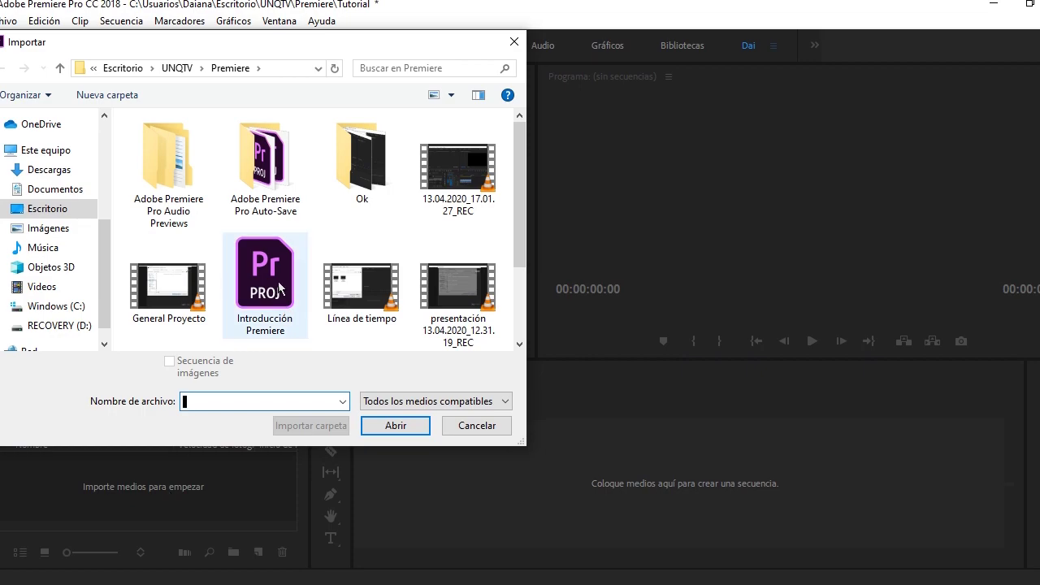
scroll(331, 292, "down", 2)
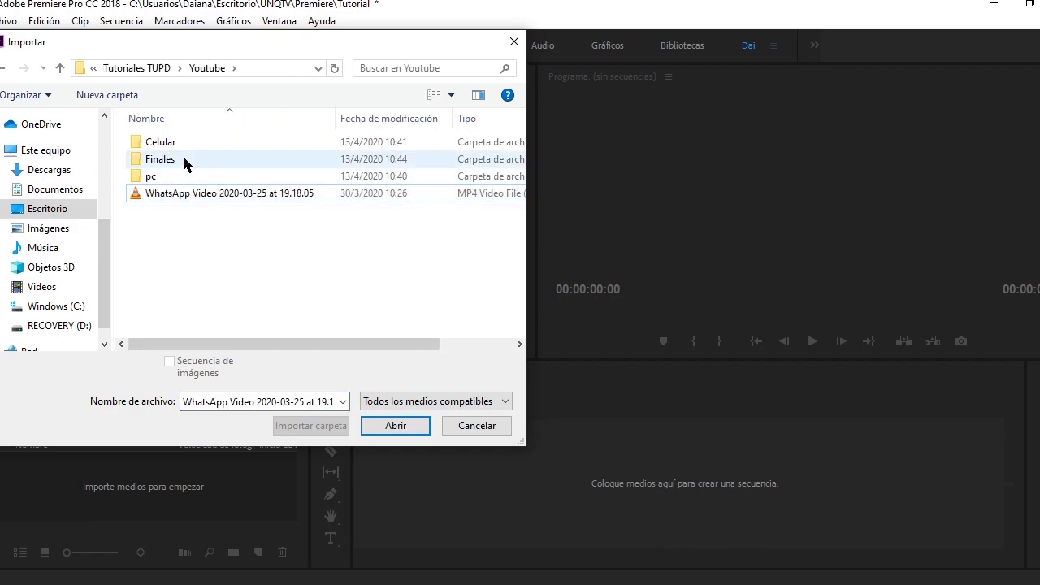
left_click(184, 159)
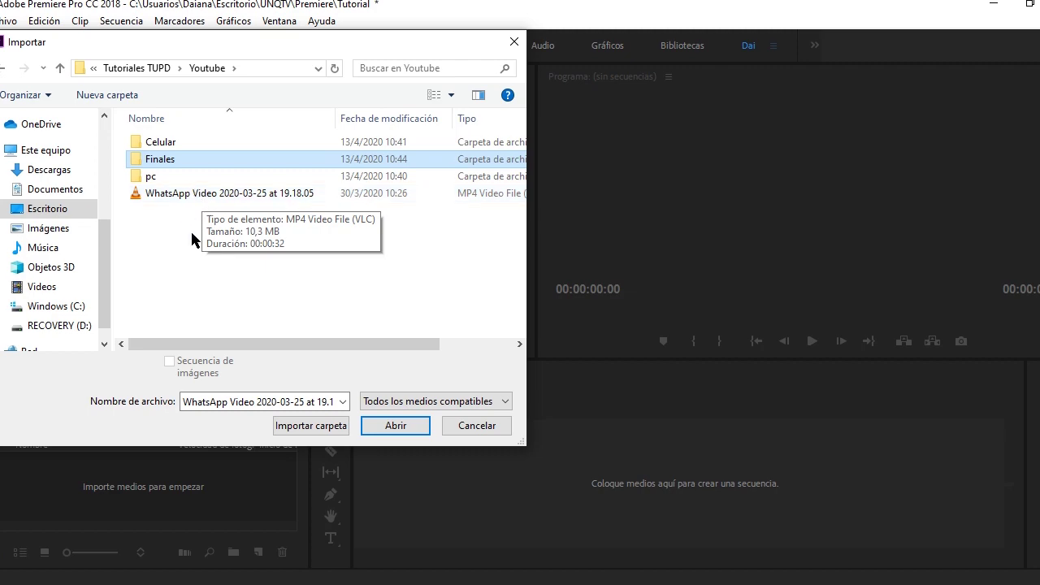
left_click(201, 195)
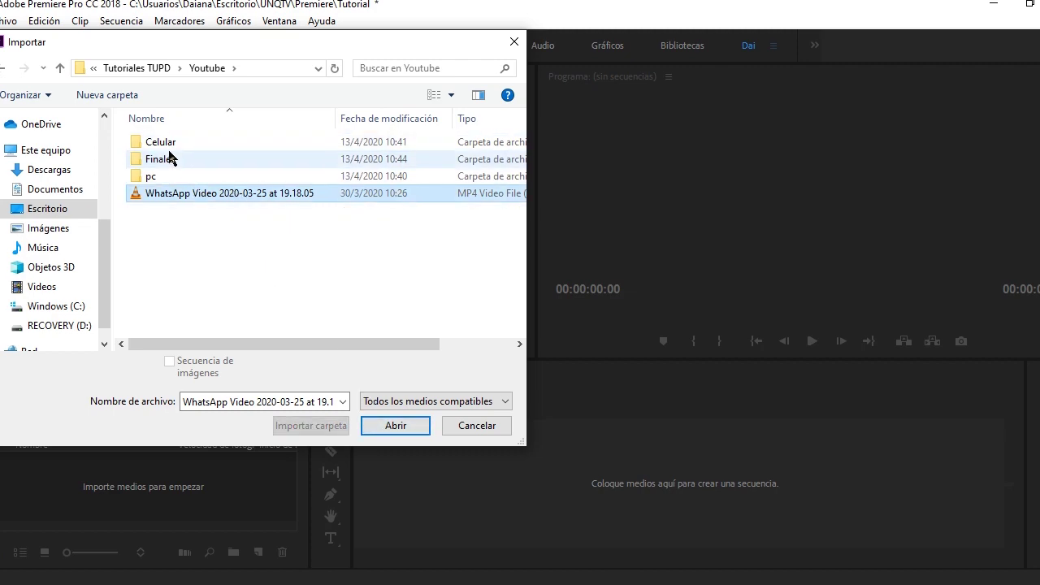
left_click(171, 159)
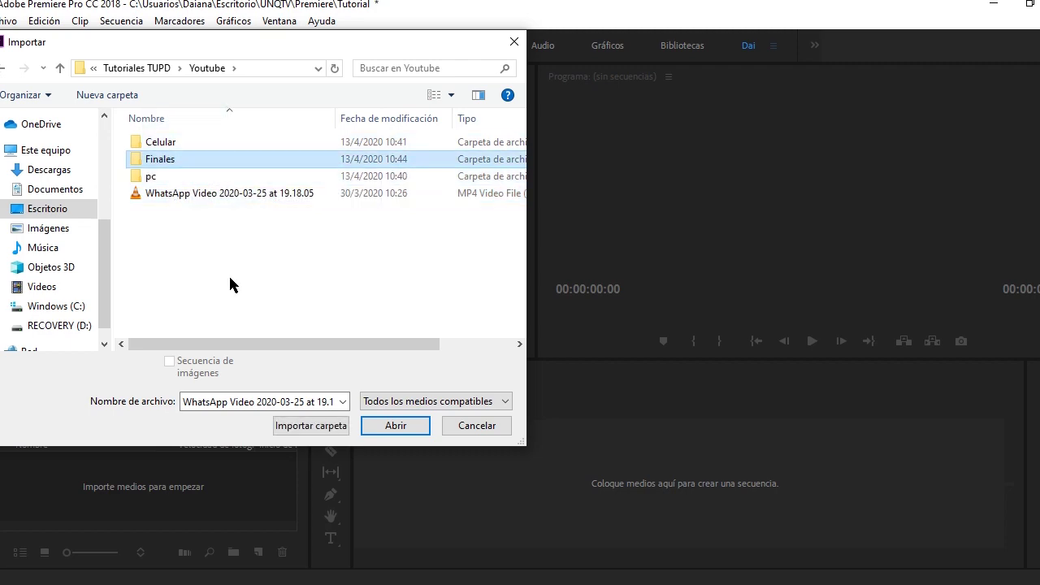
left_click(310, 428)
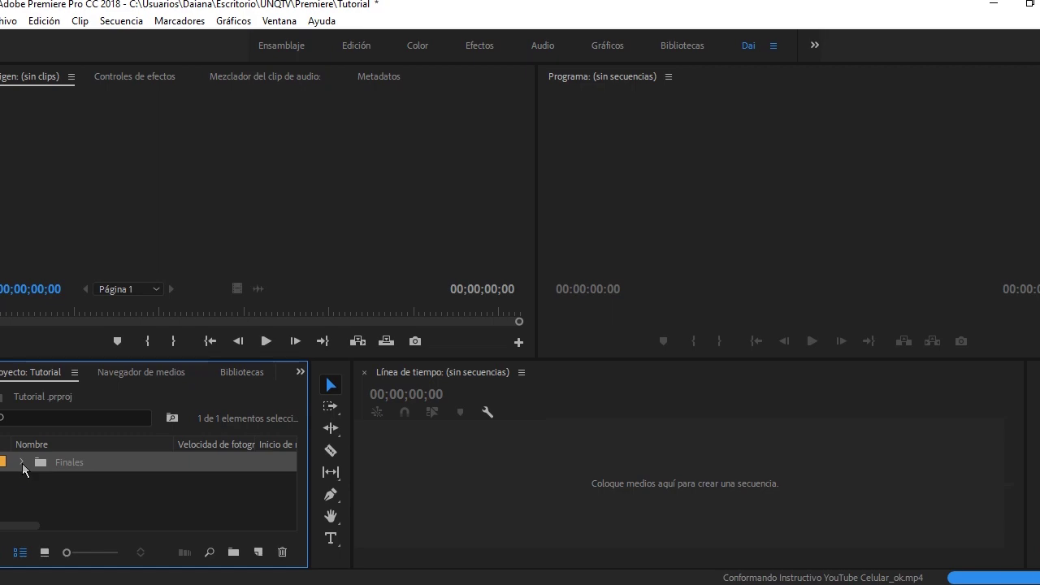
Expand the Finales bin and rename sequence Secuencia 01 to 'Video'.
left_click(22, 462)
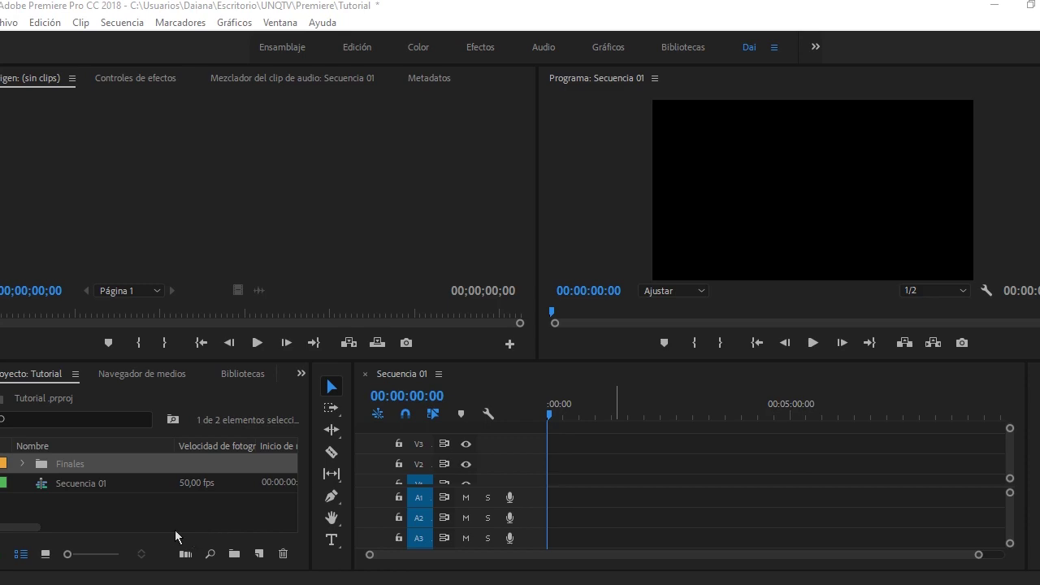
left_click(91, 492)
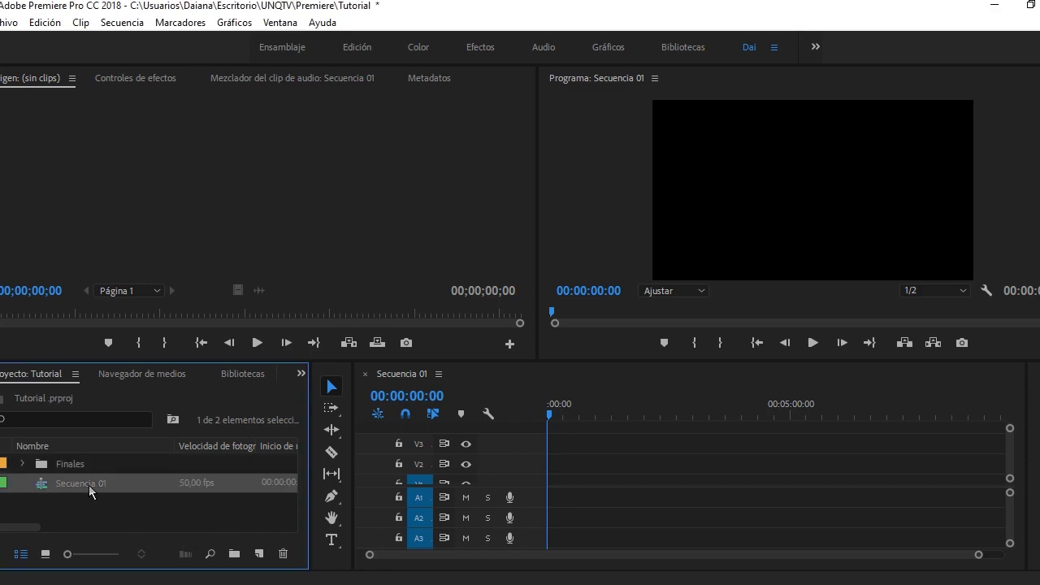
left_click(89, 486)
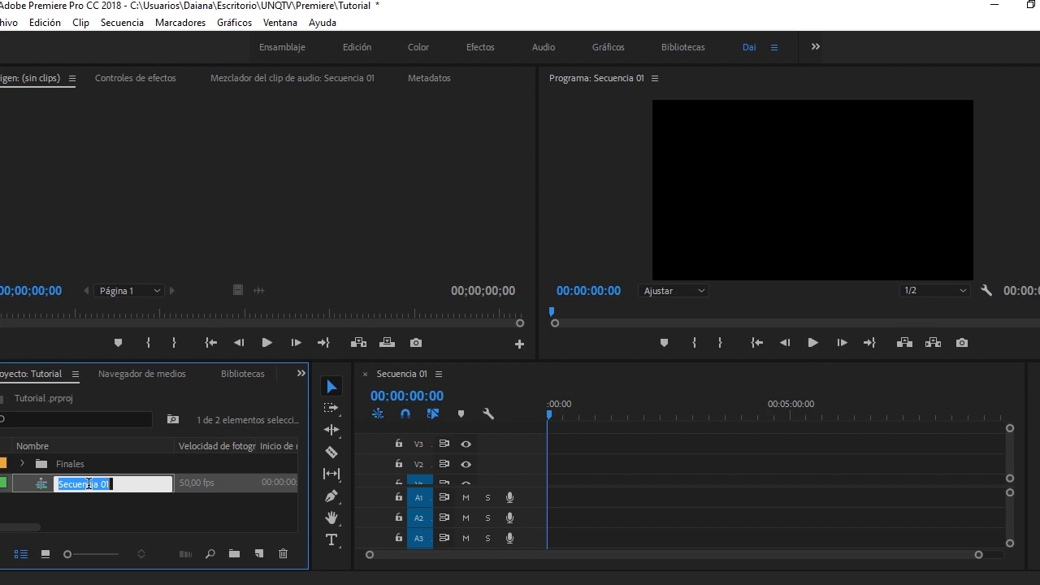
key("BackSpace")
type("V")
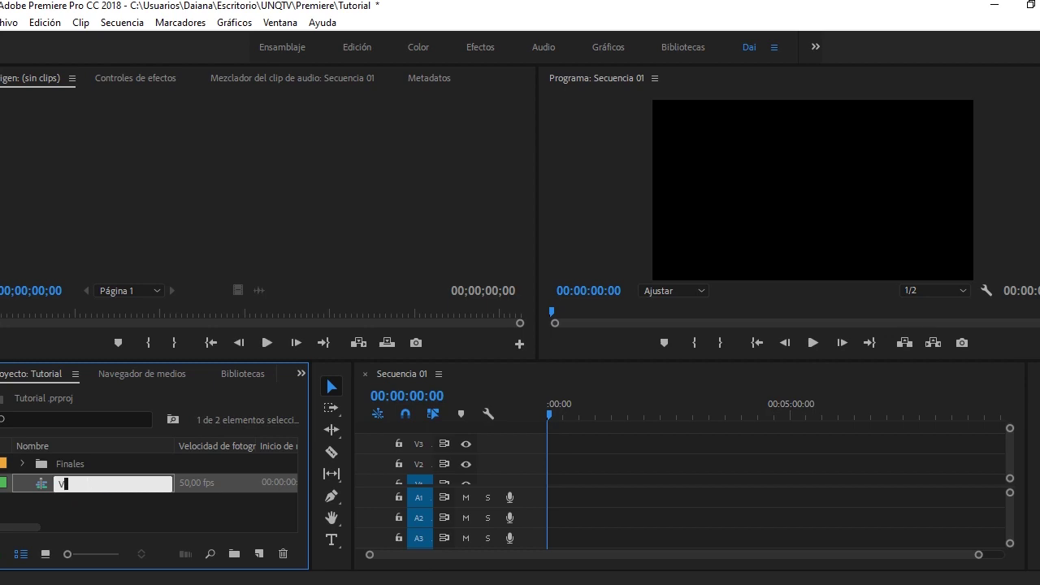
type("ideo")
left_click(118, 498)
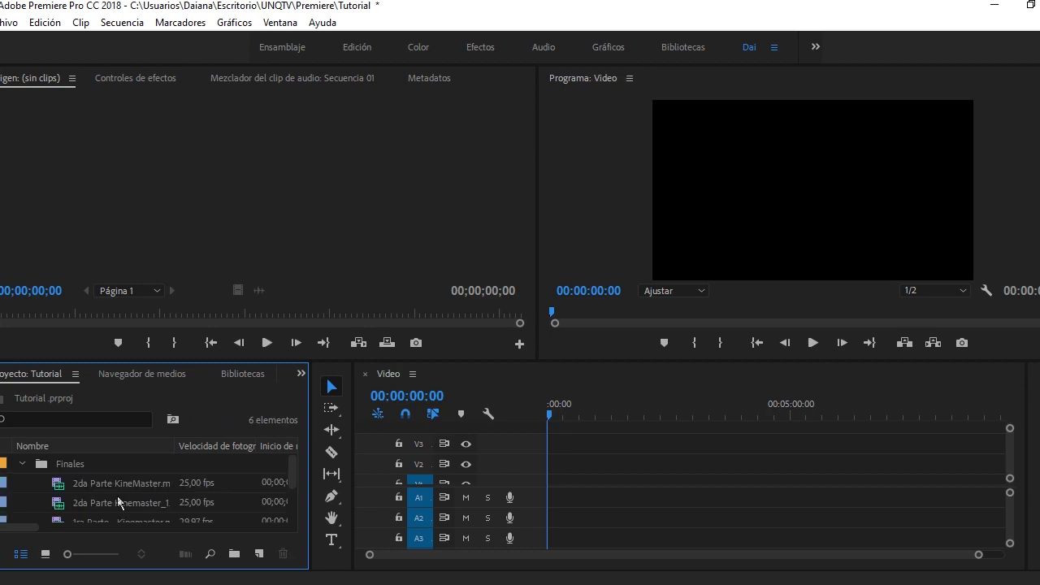
left_click(331, 452)
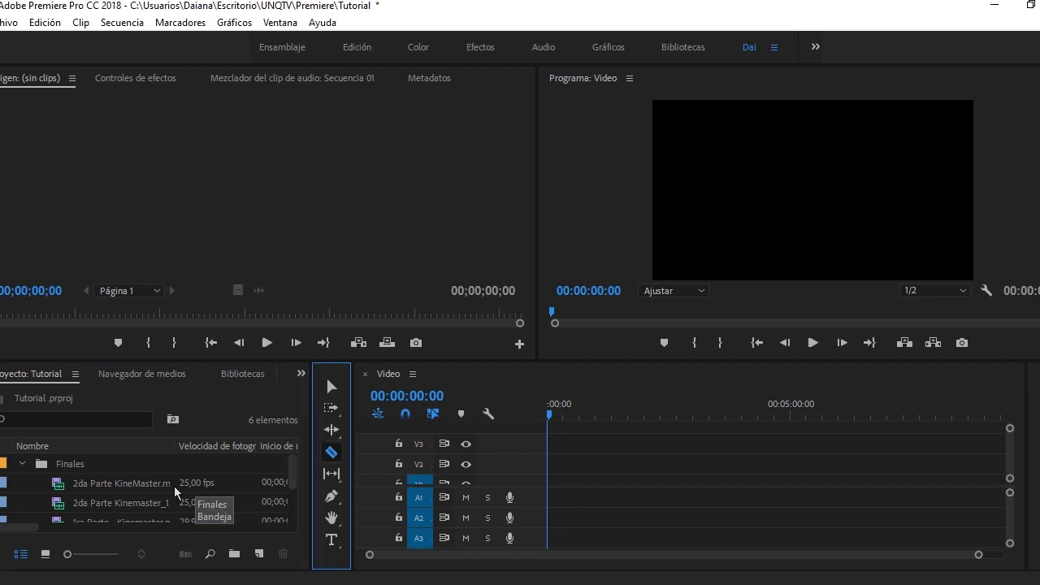
Place 2da Parte KineMaster.mp4 at the start of the Video timeline.
left_click(60, 490)
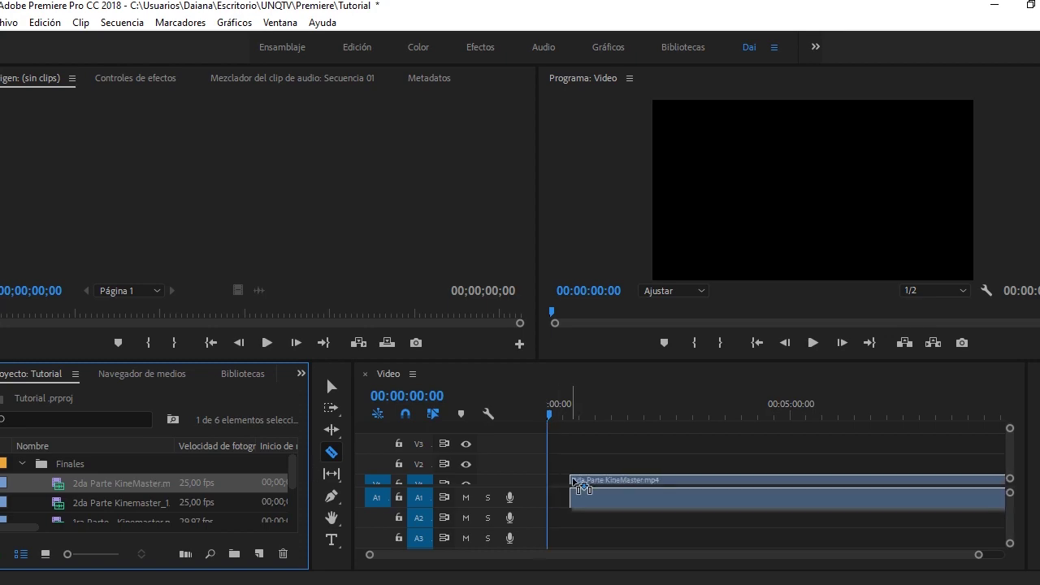
left_click_drag(555, 482, 580, 481)
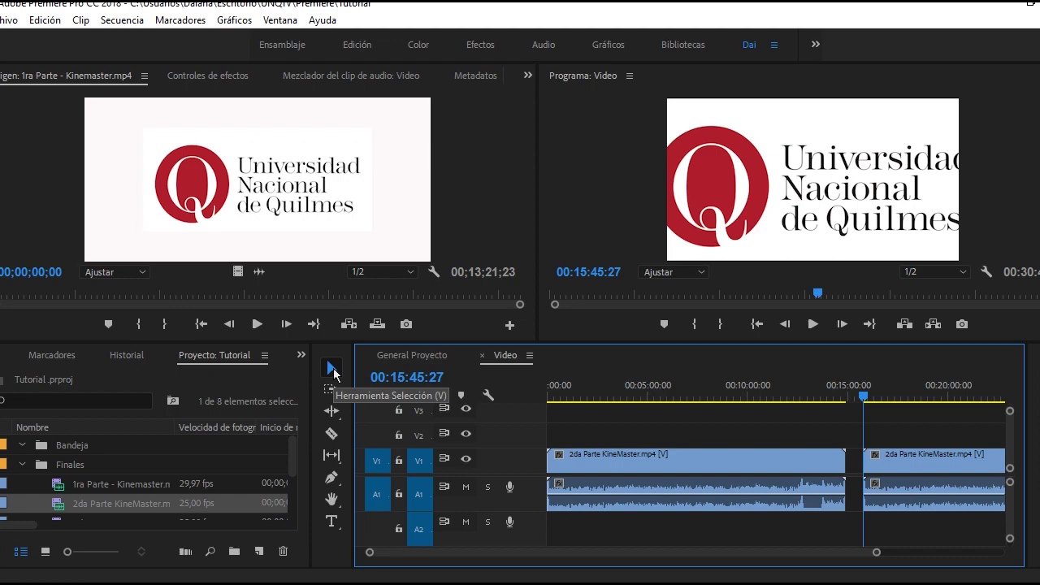
Cut the first 2da Parte KineMaster clip at two points with the Razor tool.
left_click(585, 460)
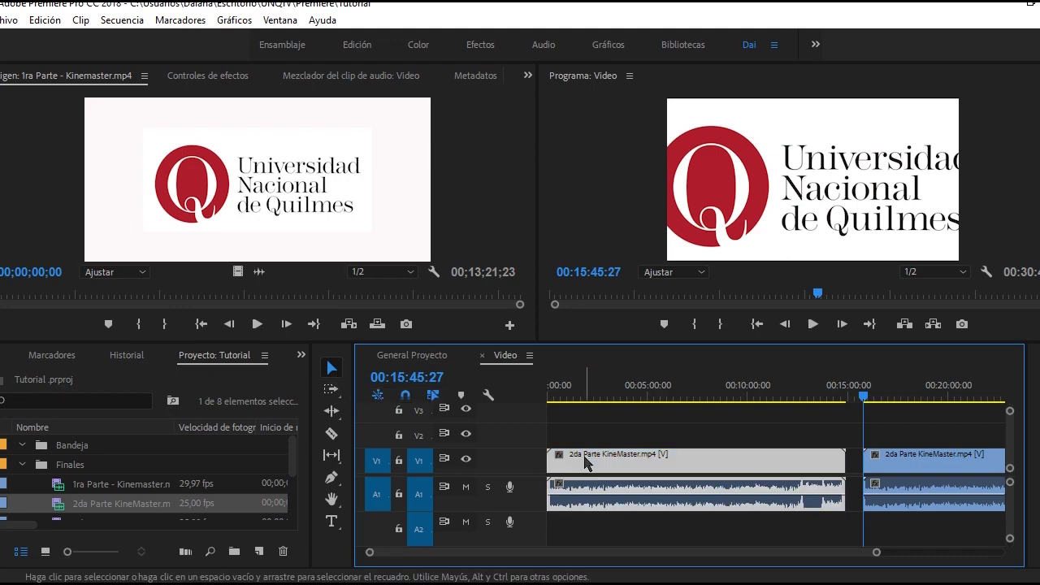
left_click(891, 472)
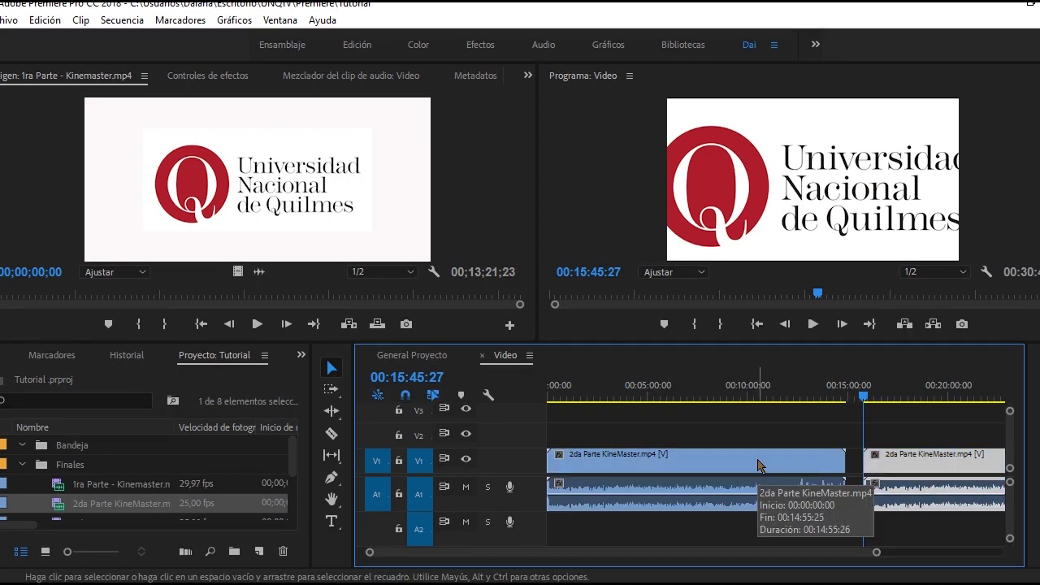
left_click(759, 465)
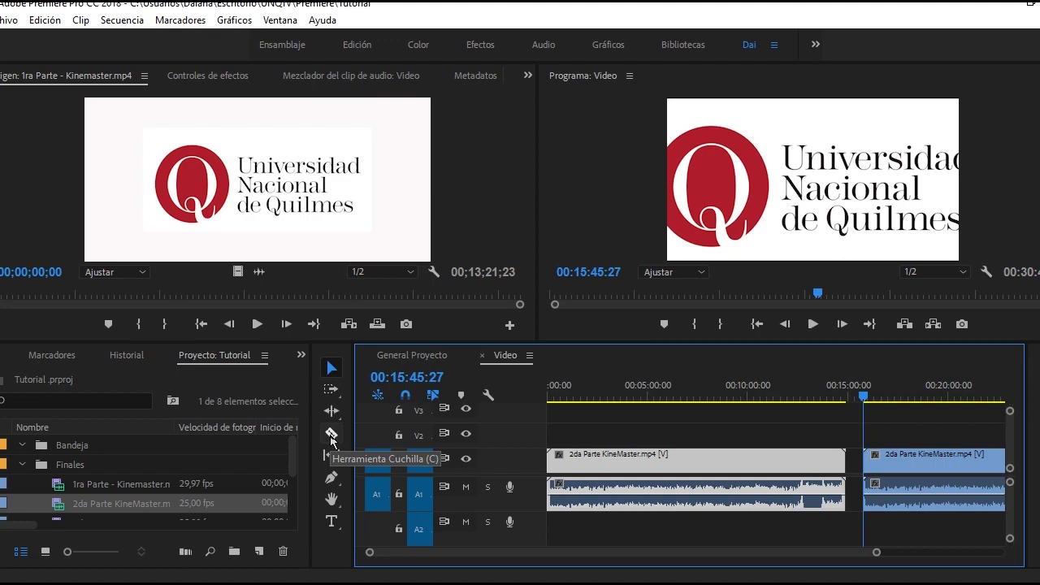
left_click(332, 434)
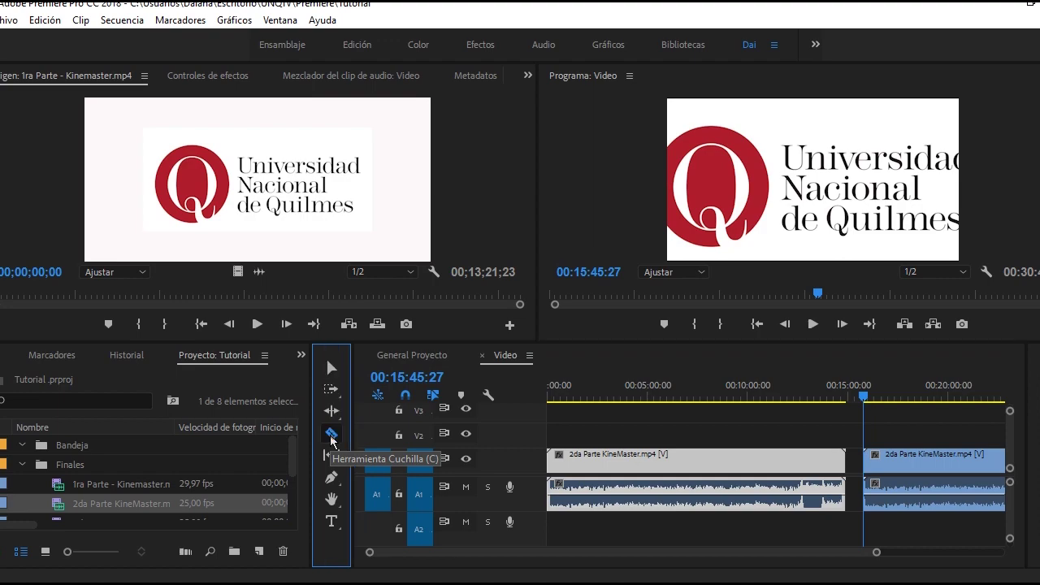
left_click(666, 461)
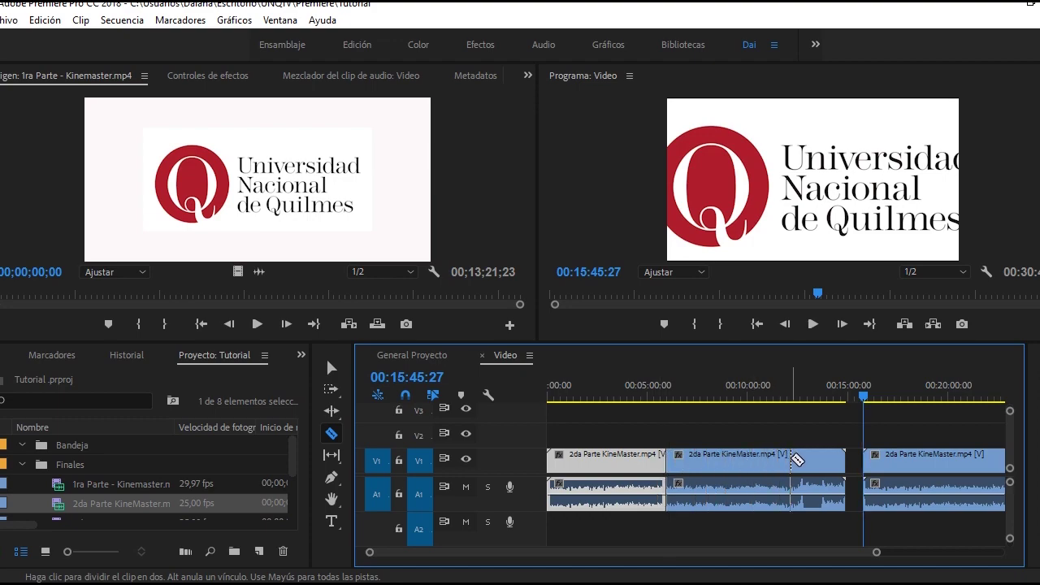
left_click(790, 460)
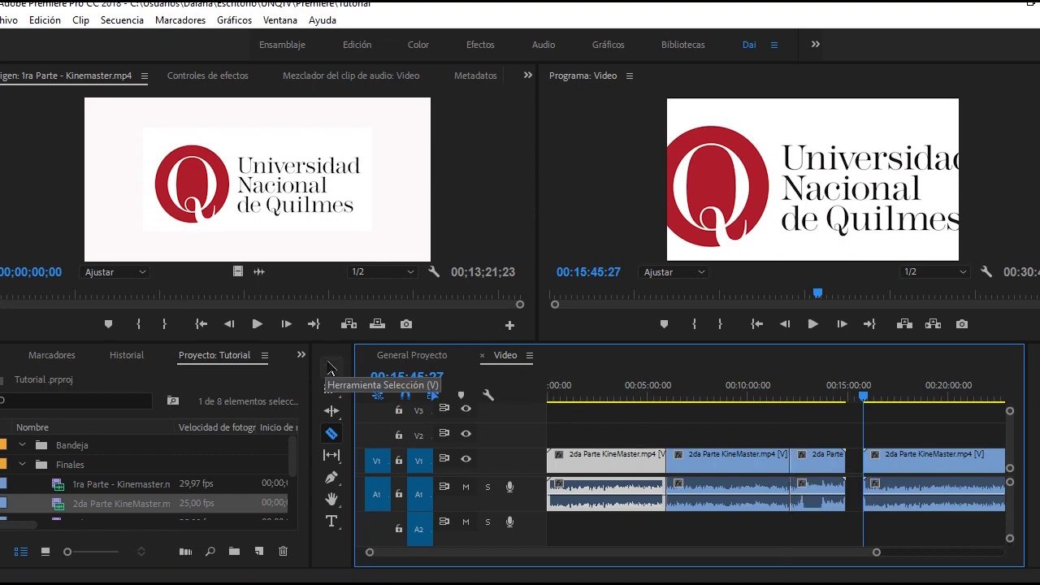
Delete the short middle 2da Parte piece, leaving a gap on V1/A1.
left_click(329, 367)
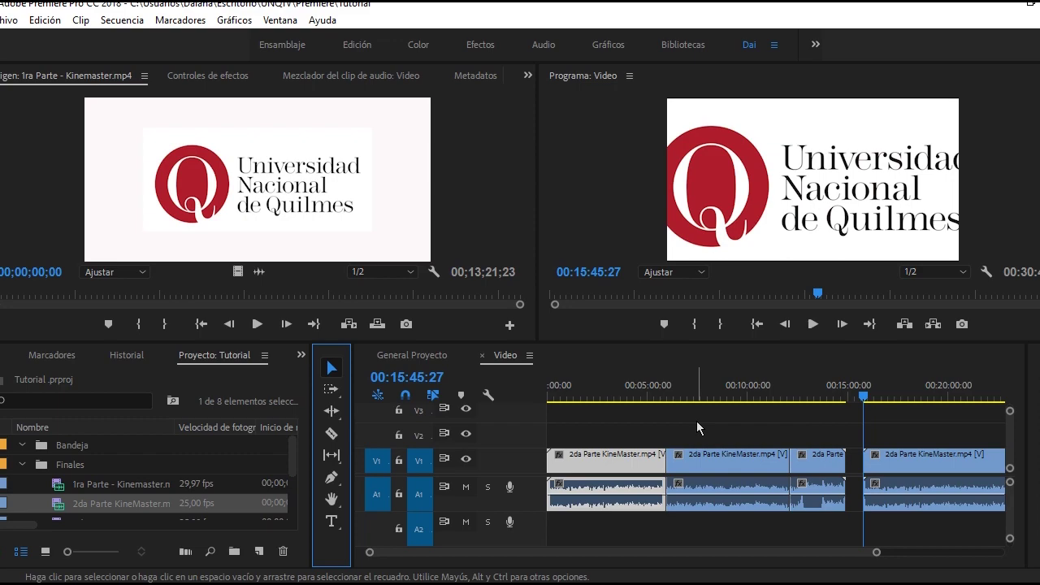
key("c")
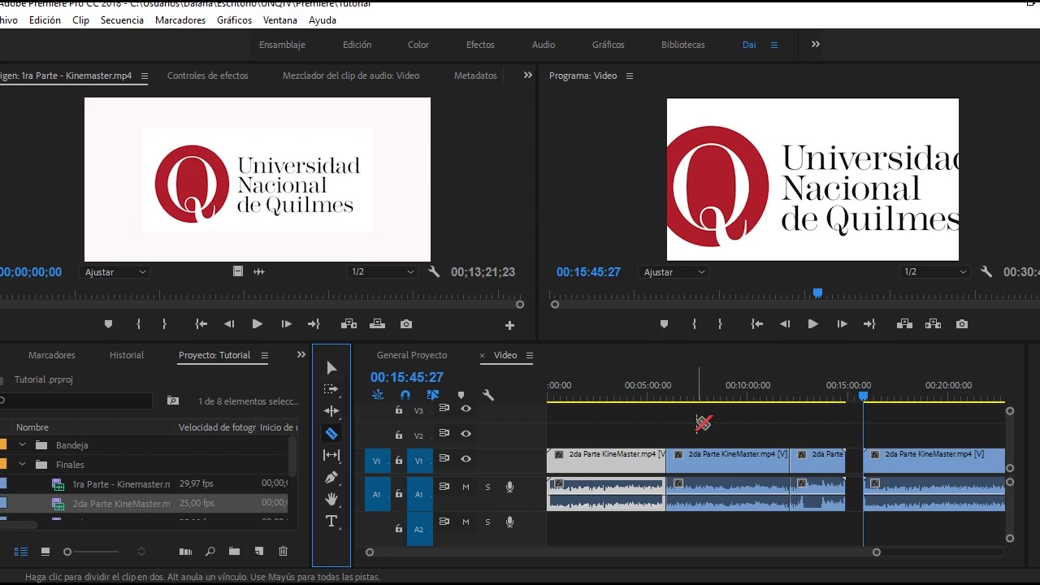
key("v")
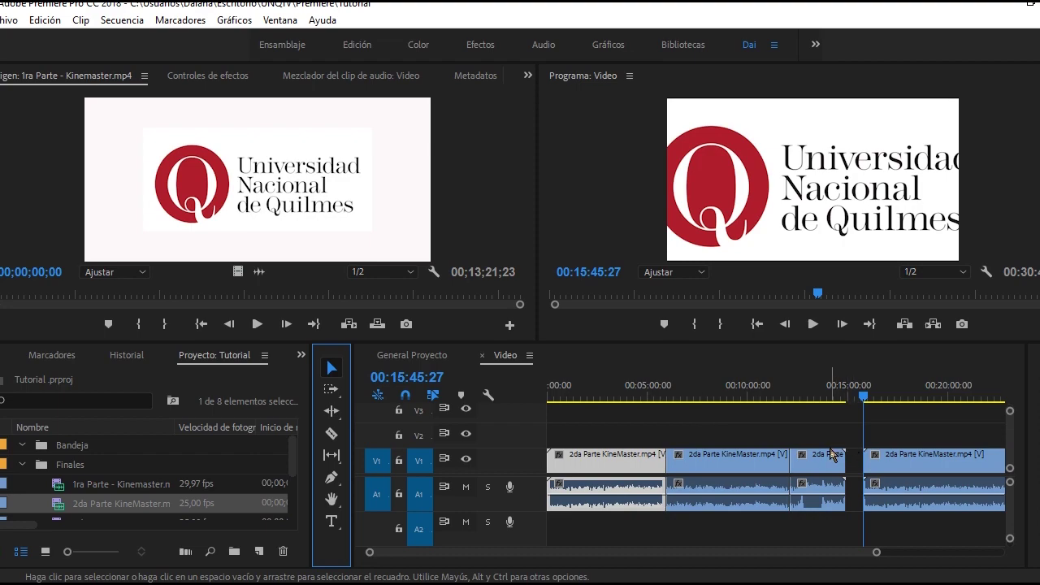
left_click(833, 457)
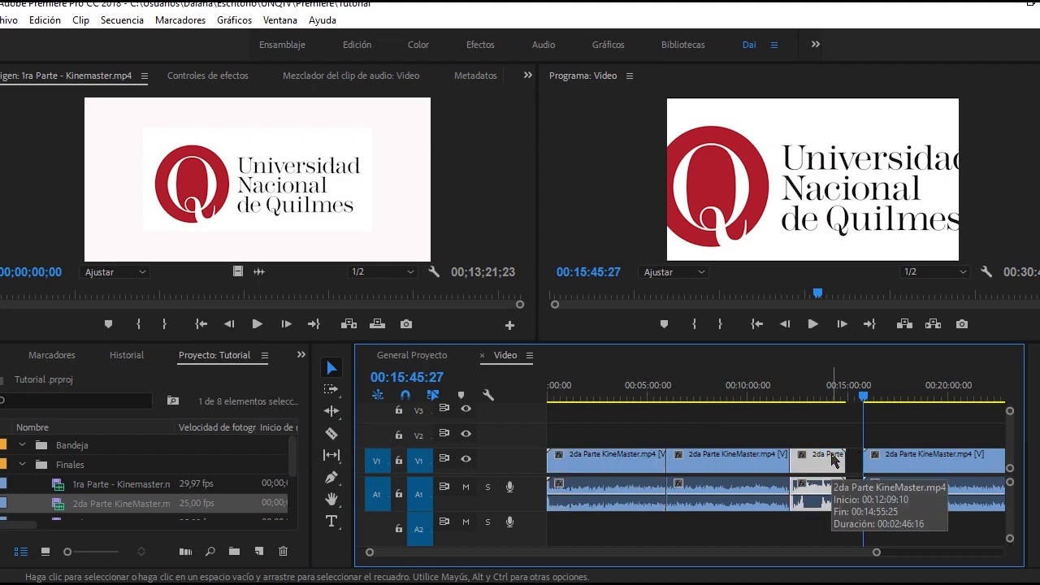
key("Delete")
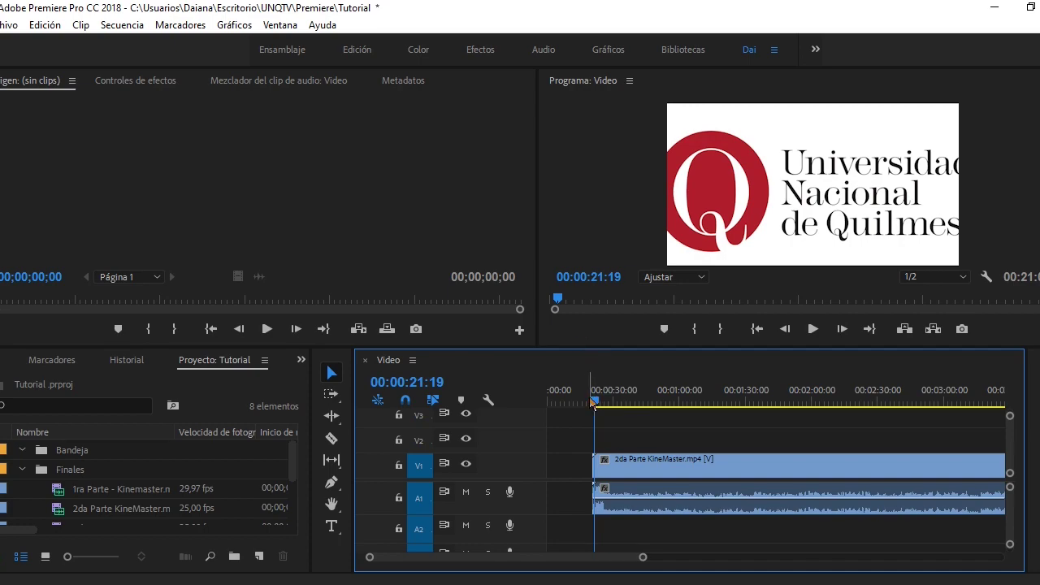
Split the clip at 00:00:26:27 and move its short opening piece to the sequence start.
left_click_drag(593, 401, 605, 402)
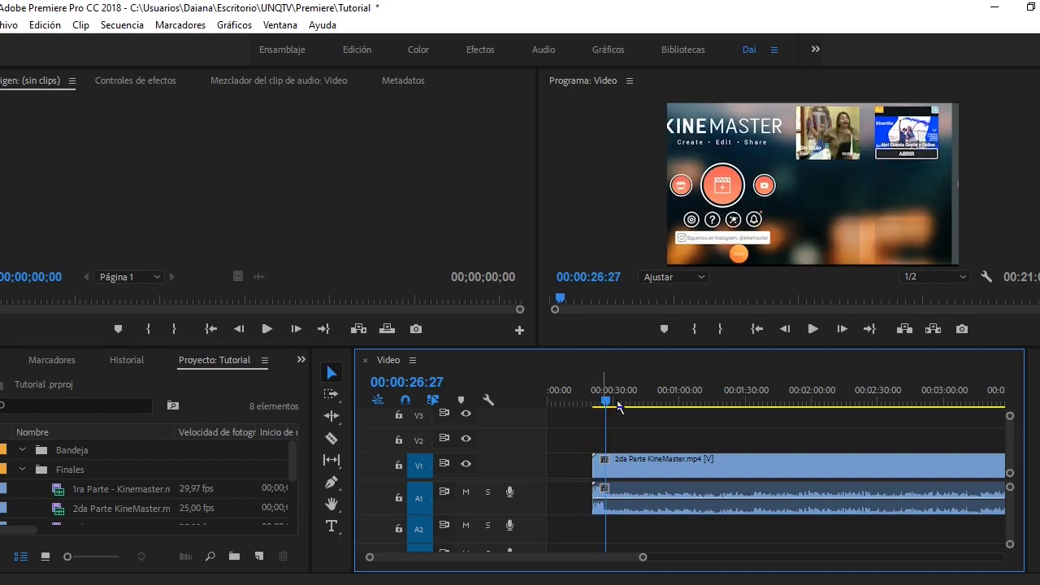
left_click(331, 438)
left_click(606, 463)
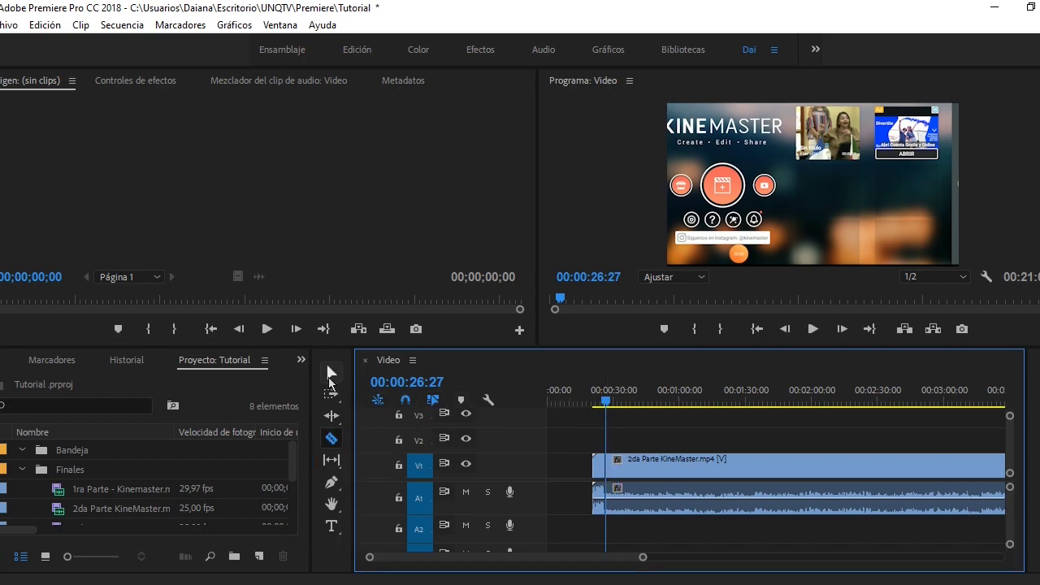
left_click(330, 375)
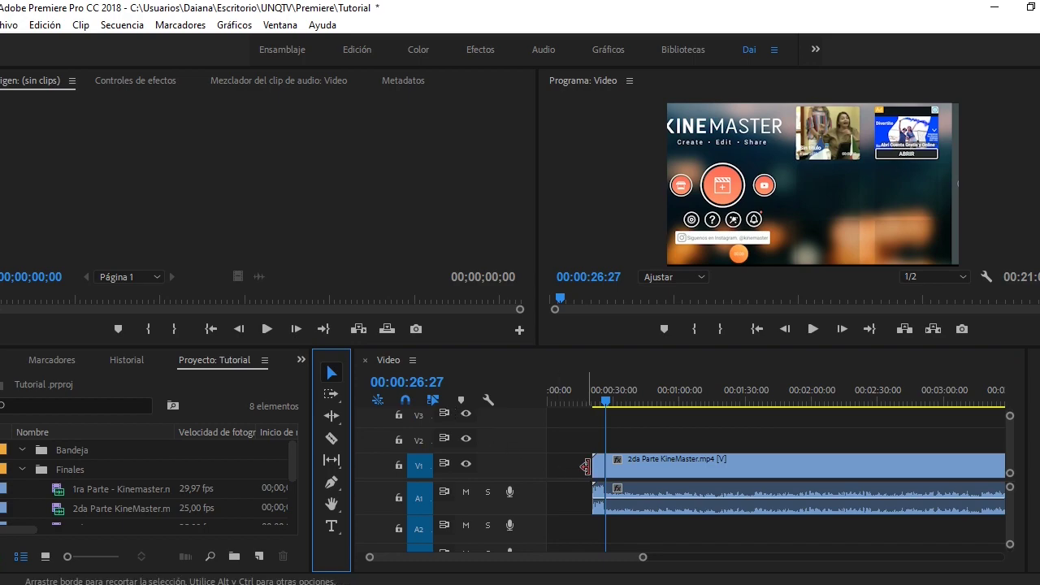
left_click_drag(585, 466, 559, 467)
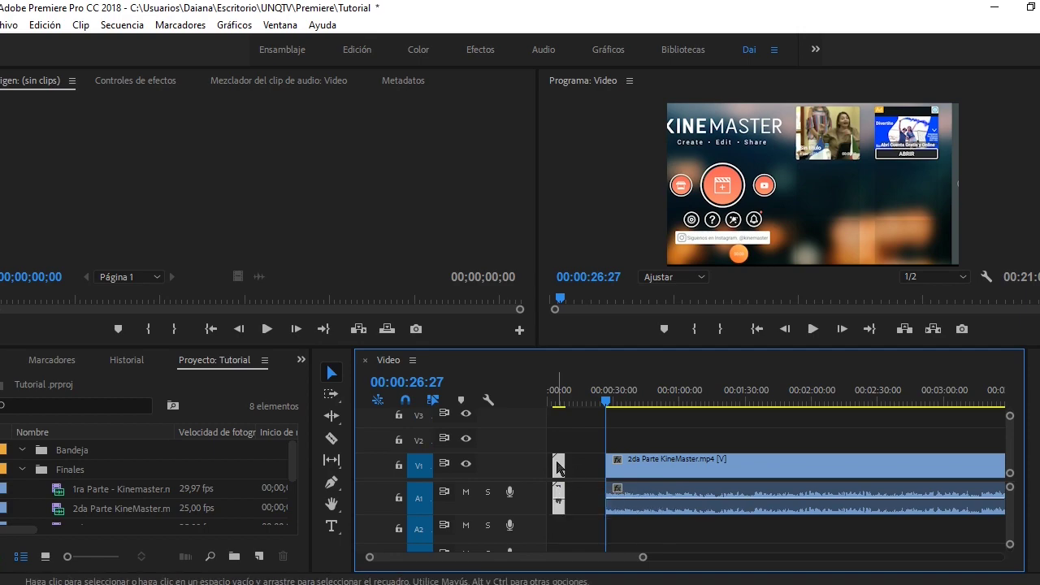
Paste a copy of the short piece at 00:00:12:27, then delete it.
left_click(575, 400)
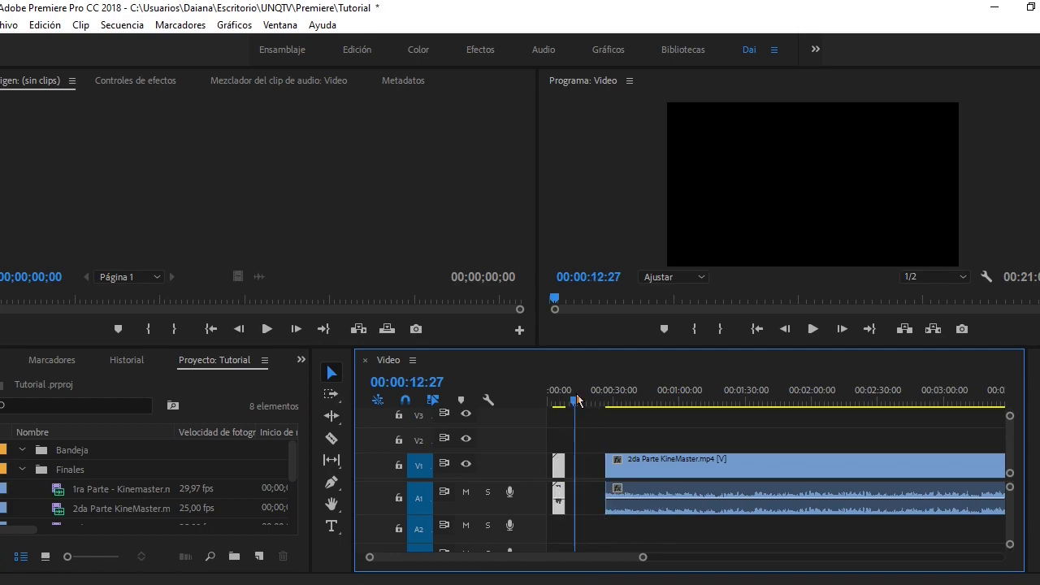
key("ctrl+v")
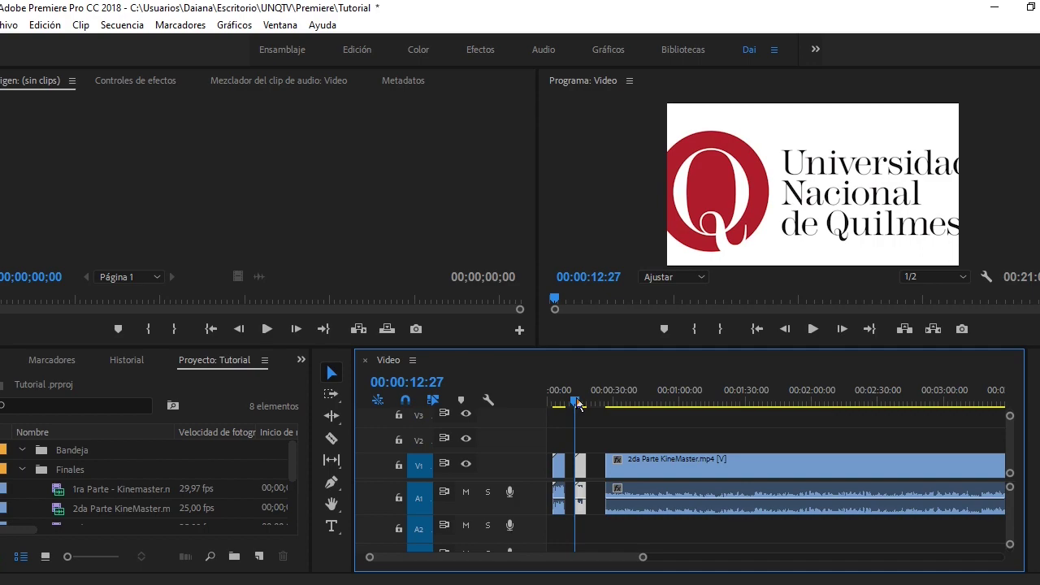
key("Delete")
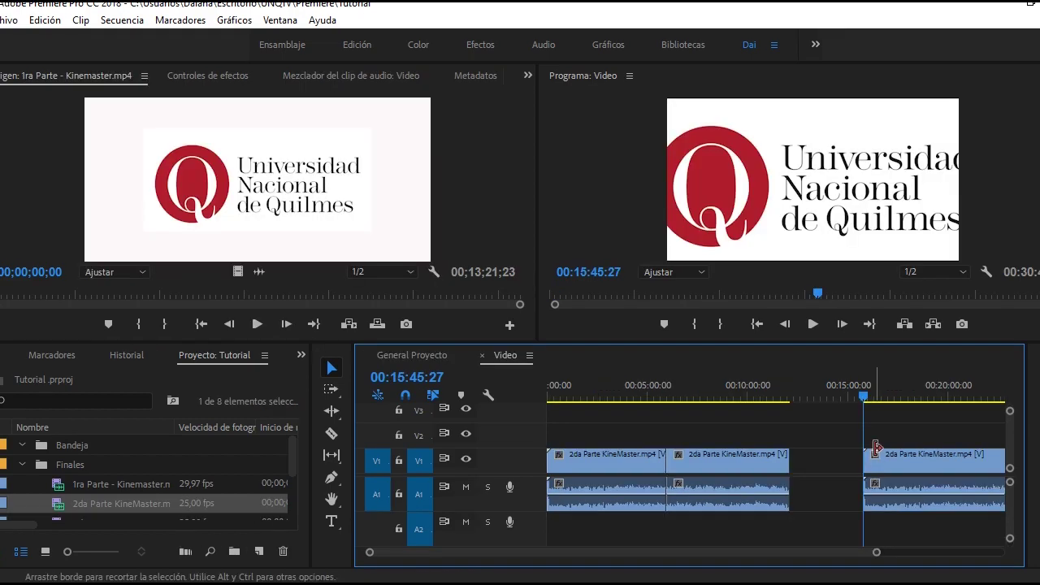
left_click(332, 368)
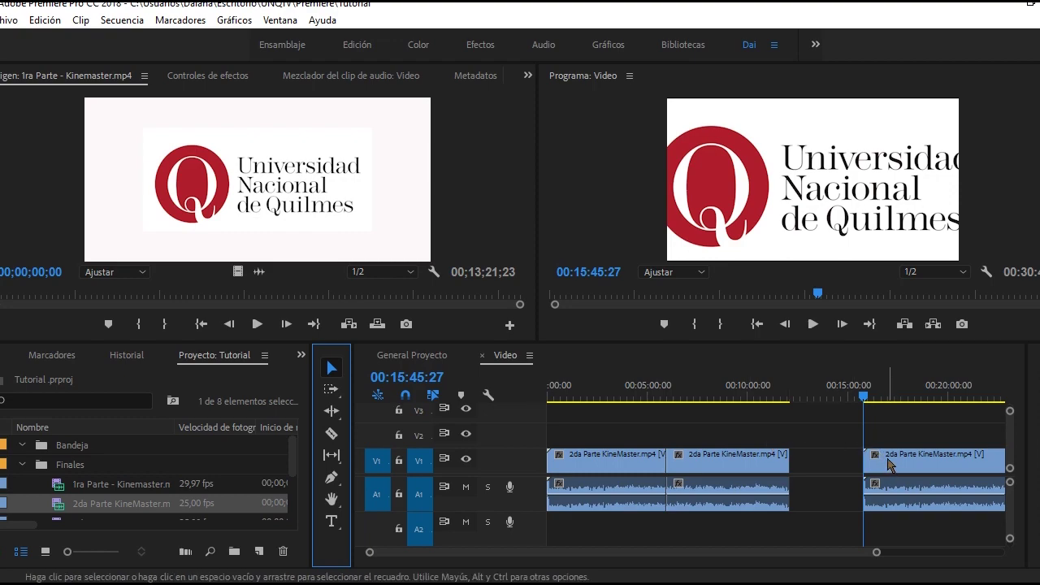
mouse_move(888, 463)
left_mouse_down()
mouse_move(882, 428)
mouse_move(899, 424)
left_mouse_up()
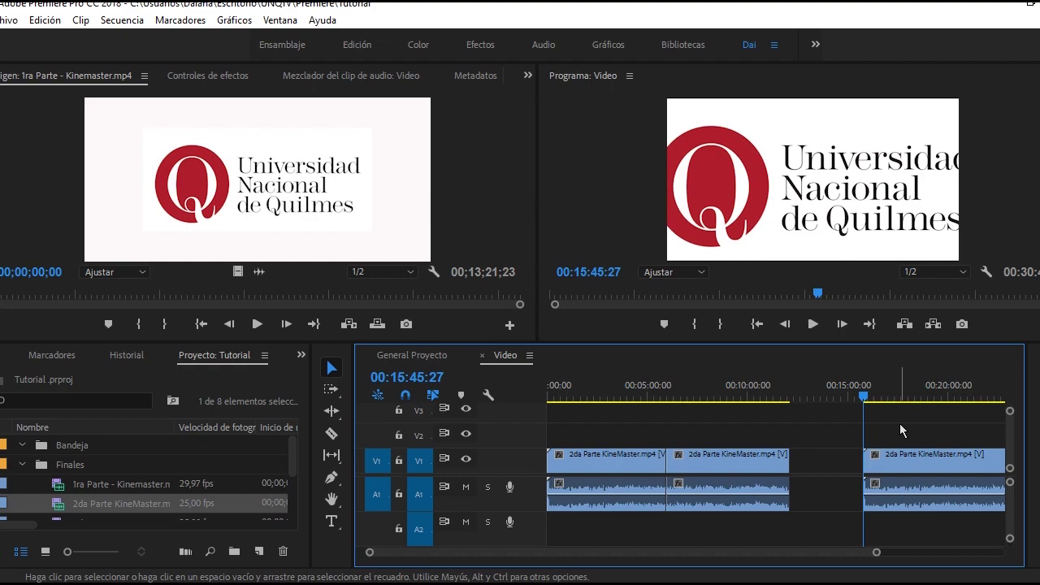
Move the last clip up to V2/A2, earlier so it overlaps the V1 clips.
mouse_move(898, 430)
left_mouse_down()
mouse_move(894, 525)
mouse_move(858, 497)
left_mouse_up()
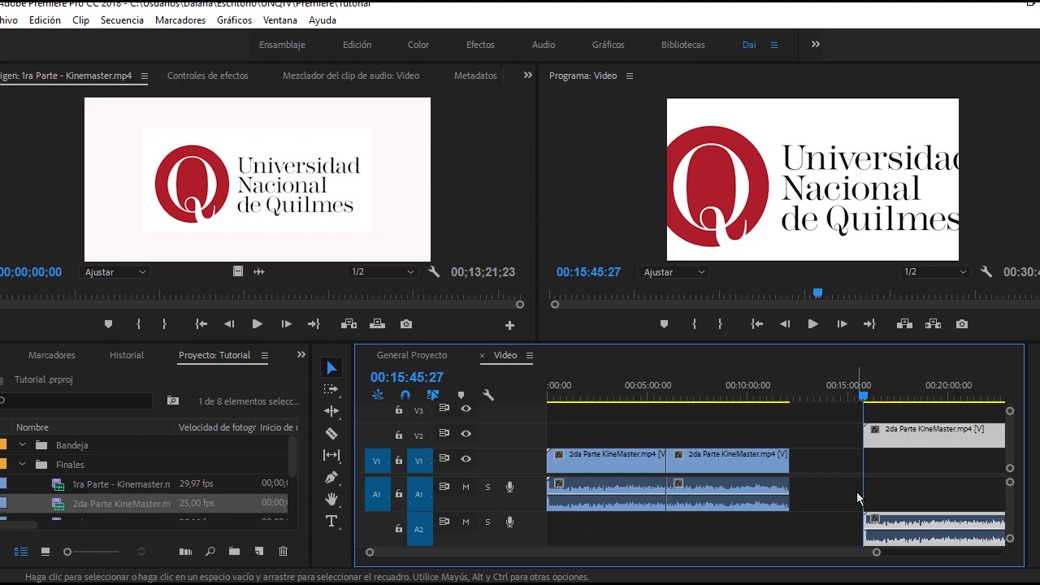
left_click_drag(907, 430, 745, 437)
left_click(692, 394)
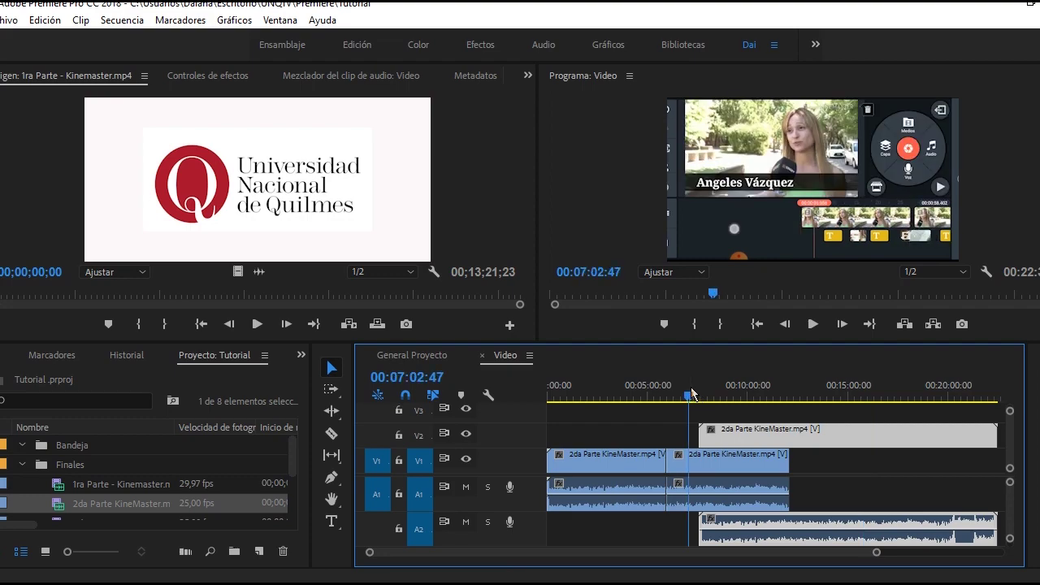
Scrub and play back the overlap between the V1 and V2 clips.
left_click_drag(691, 394, 698, 398)
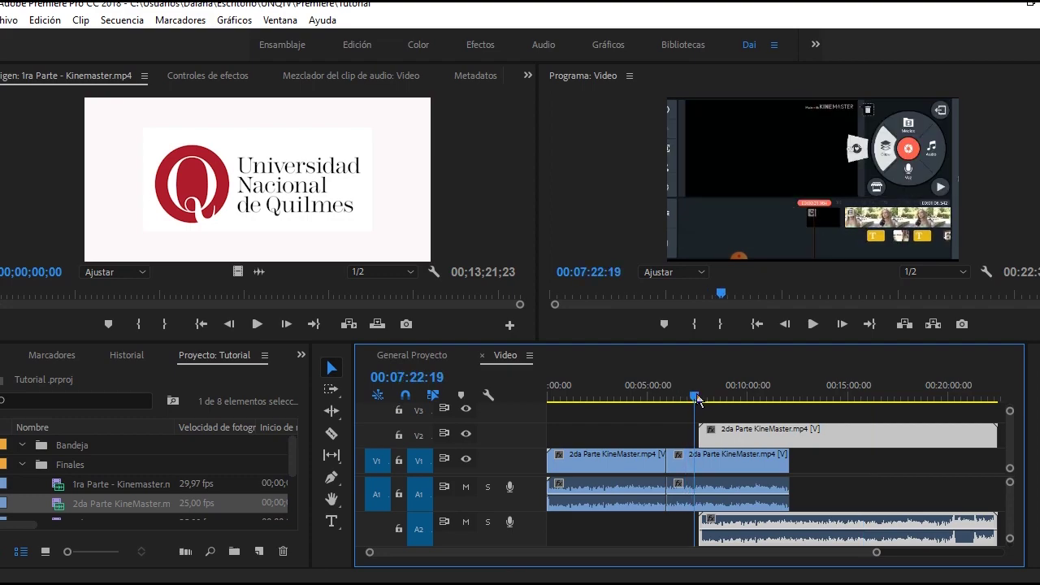
key("space")
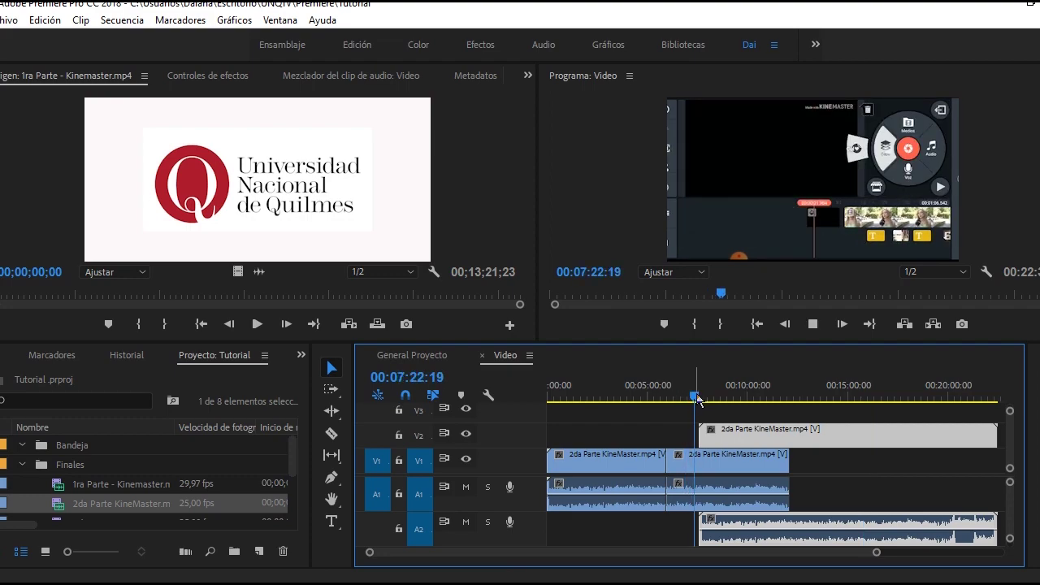
left_click(716, 412)
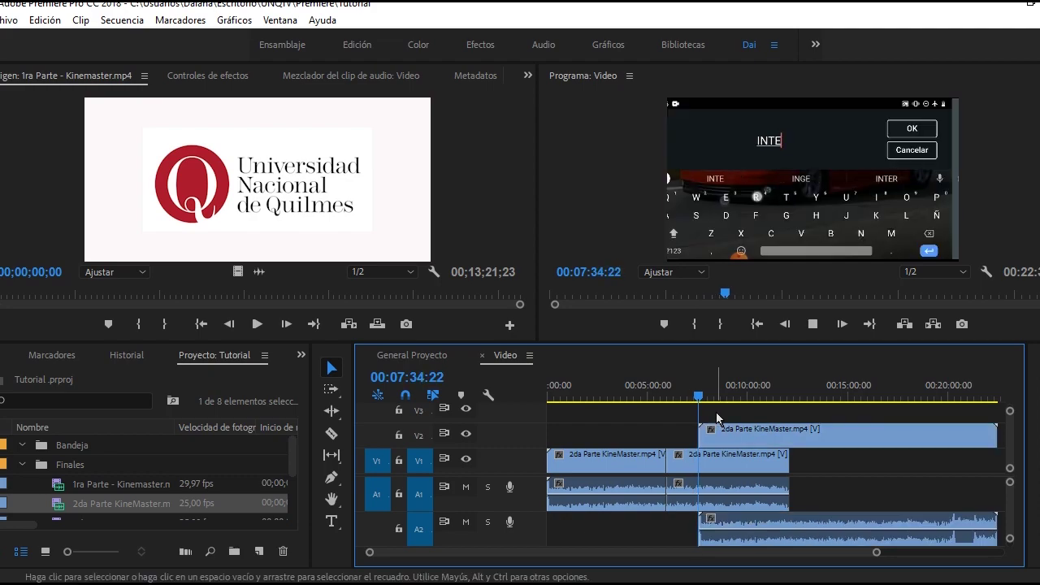
key("space")
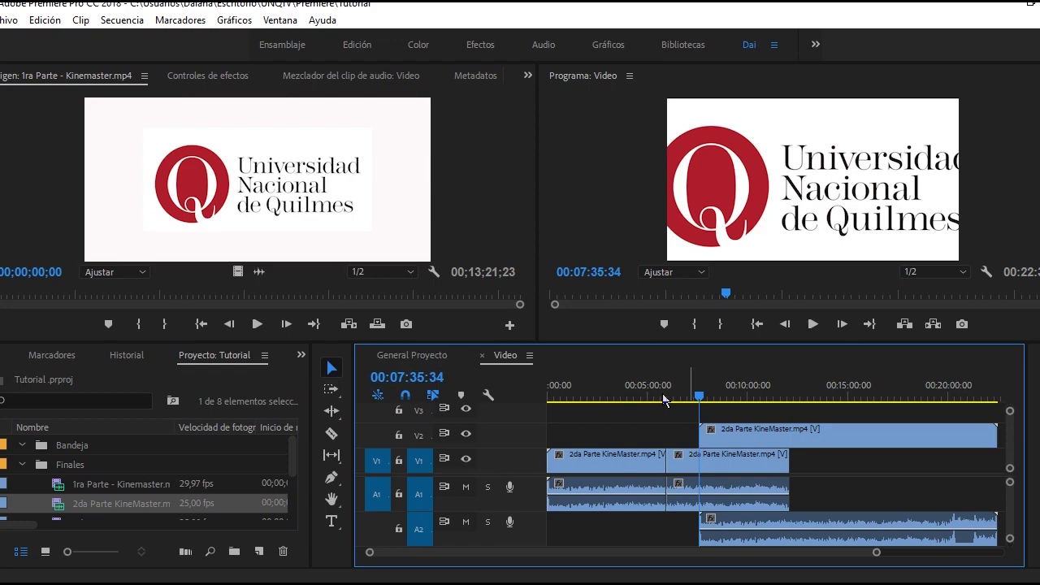
Solo track A1 and mute track A2, then zoom the timeline out.
left_click(485, 492)
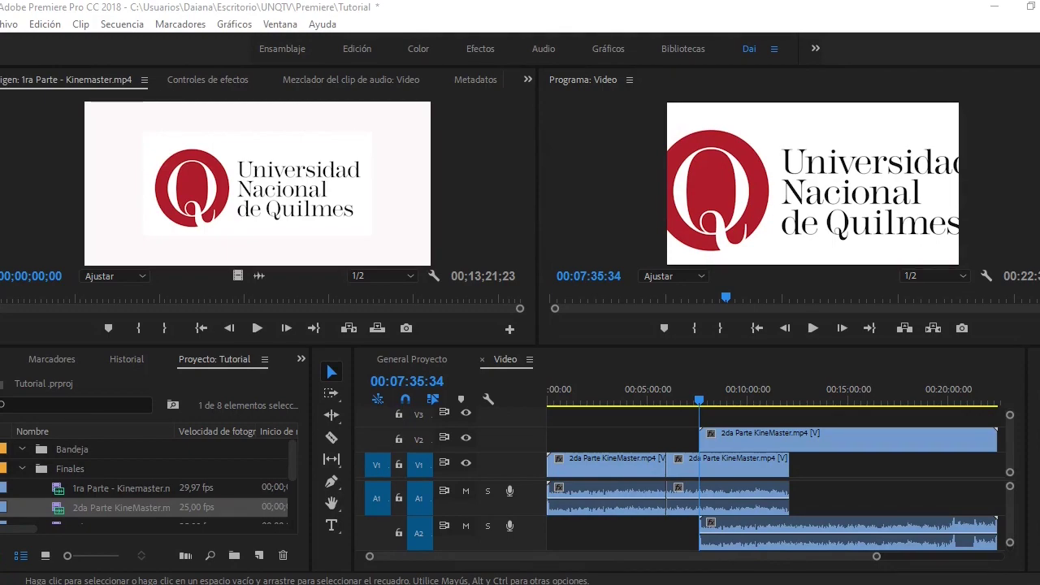
left_click(466, 526)
left_click(465, 527)
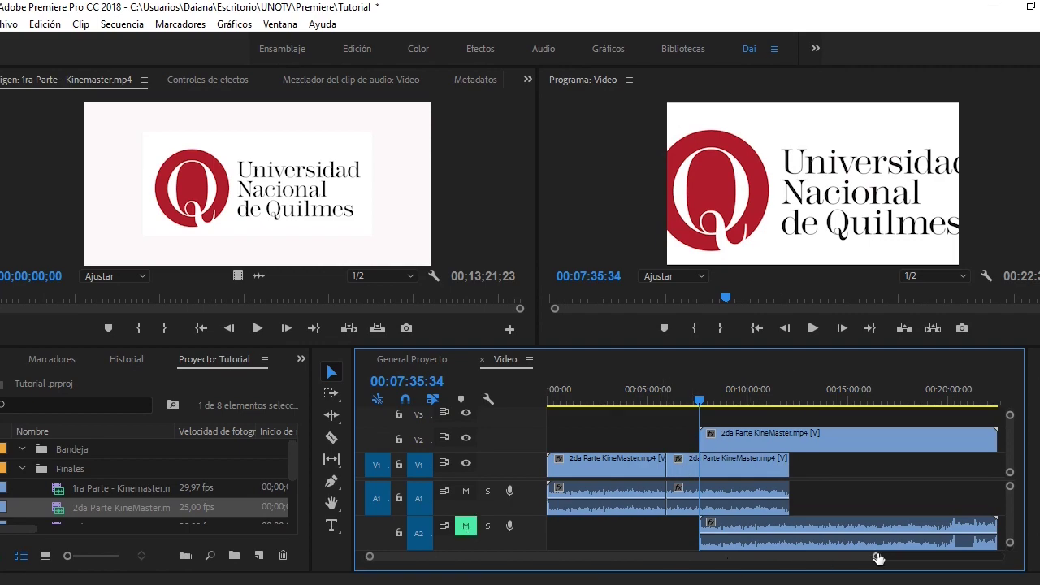
left_click_drag(878, 558, 957, 551)
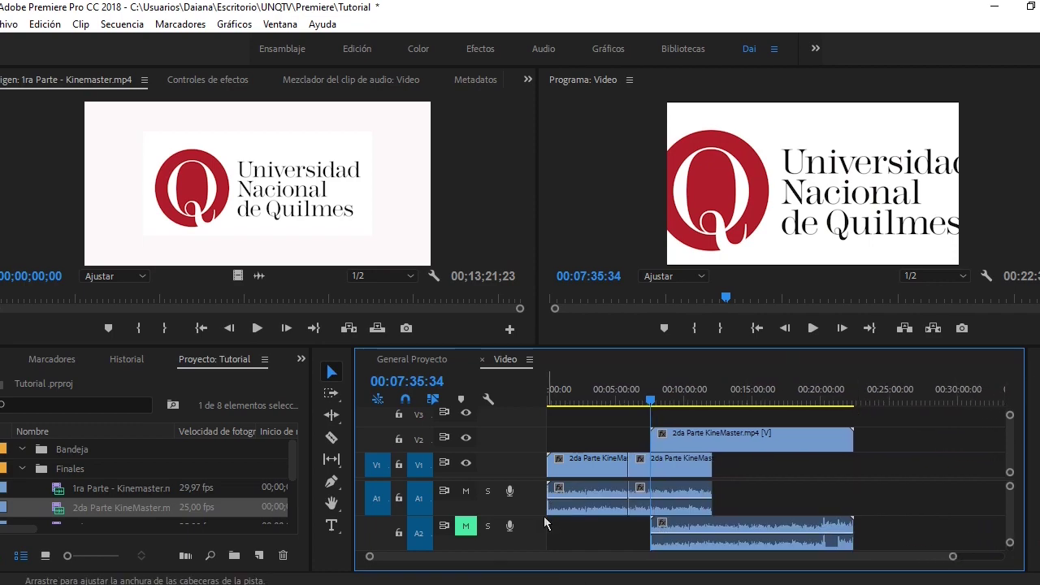
scroll(546, 562, "down", 2)
scroll(553, 561, "down", 2)
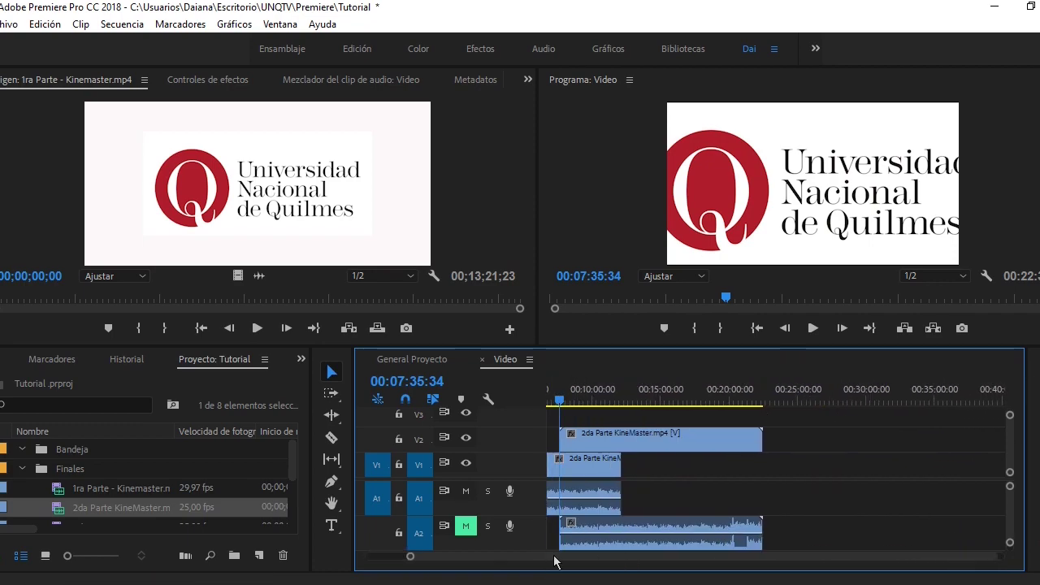
scroll(556, 562, "up", 3)
Bring the playhead to about 00:07:38:30, where the V2 clip starts.
left_click(715, 400)
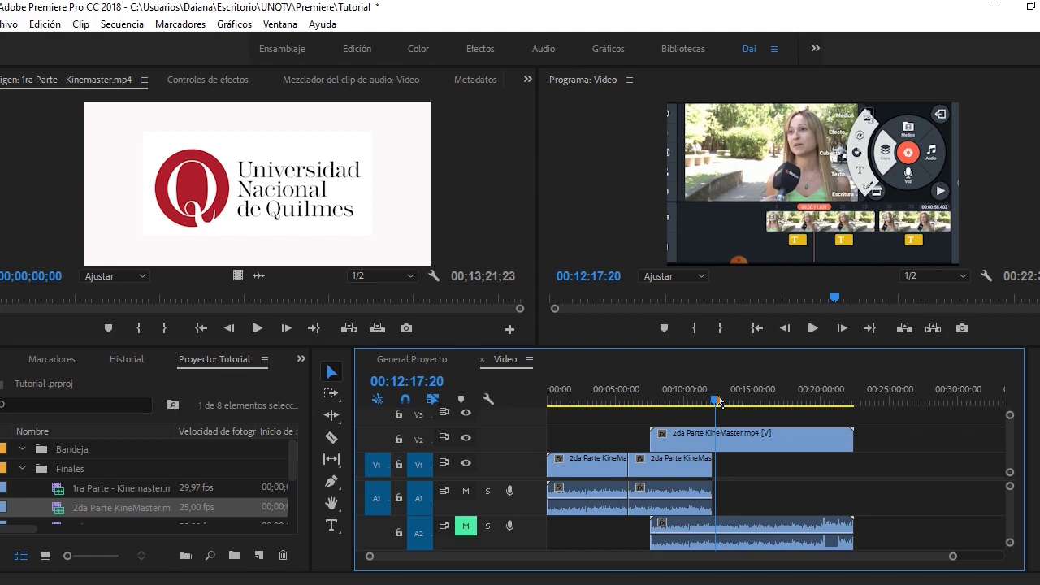
left_click(839, 399)
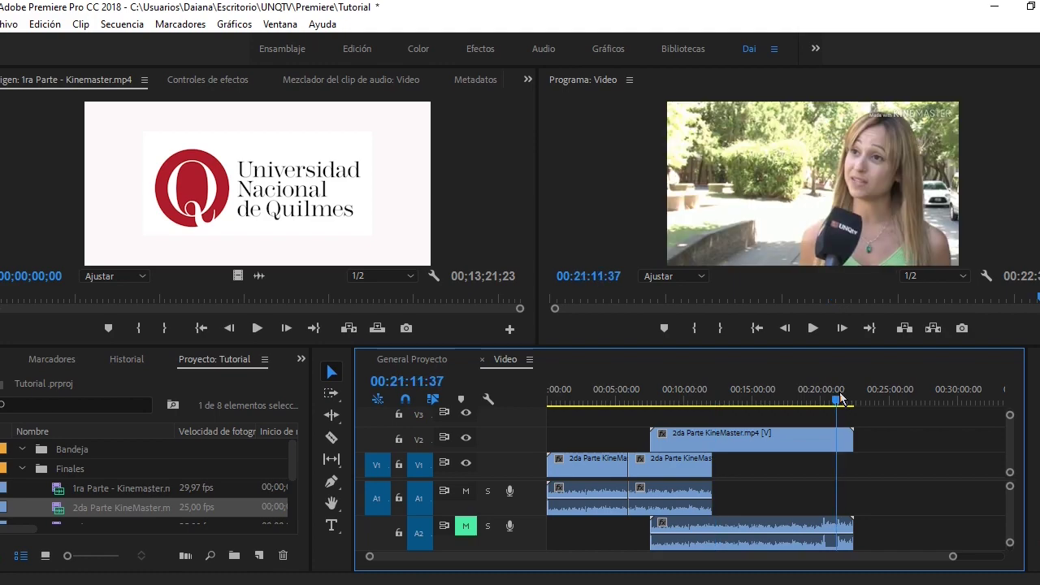
left_click(652, 433)
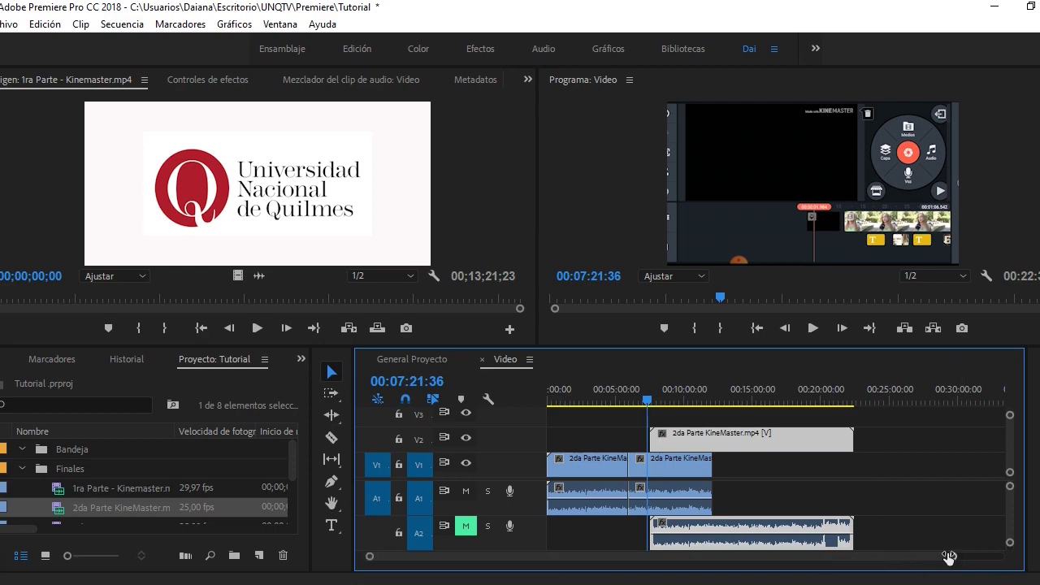
left_click_drag(948, 556, 760, 556)
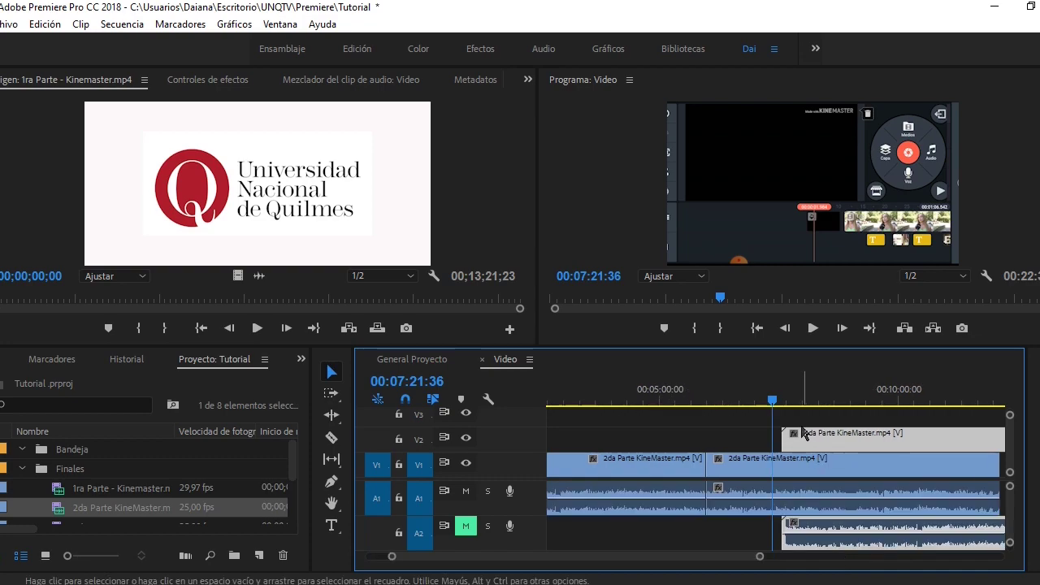
left_click_drag(789, 400, 778, 399)
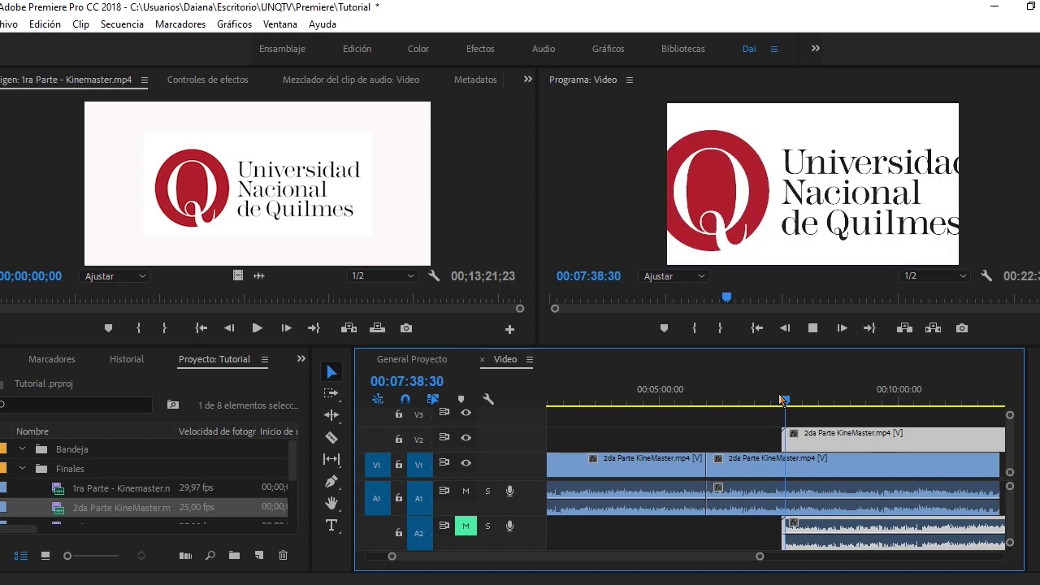
Cut the V2/A2 clips at 00:07:39:39, leaving a 00:00:05:12 opening piece.
key("space")
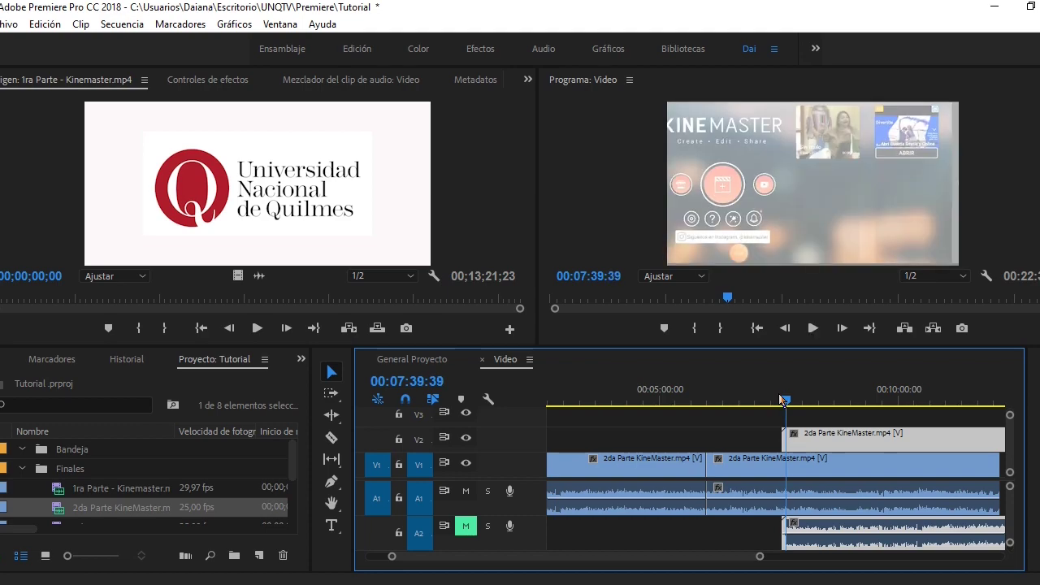
left_click_drag(759, 556, 680, 556)
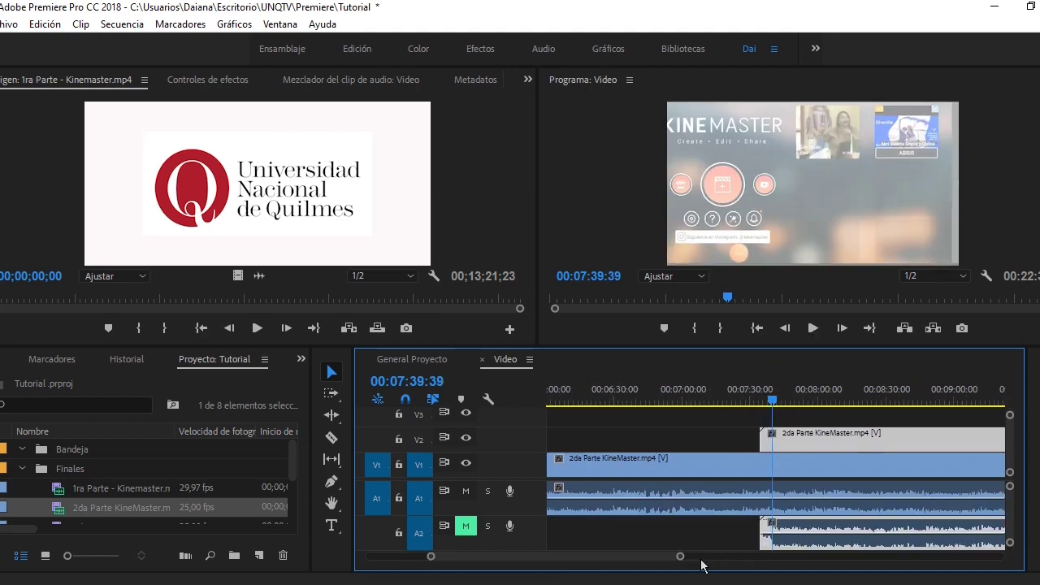
left_click(332, 438)
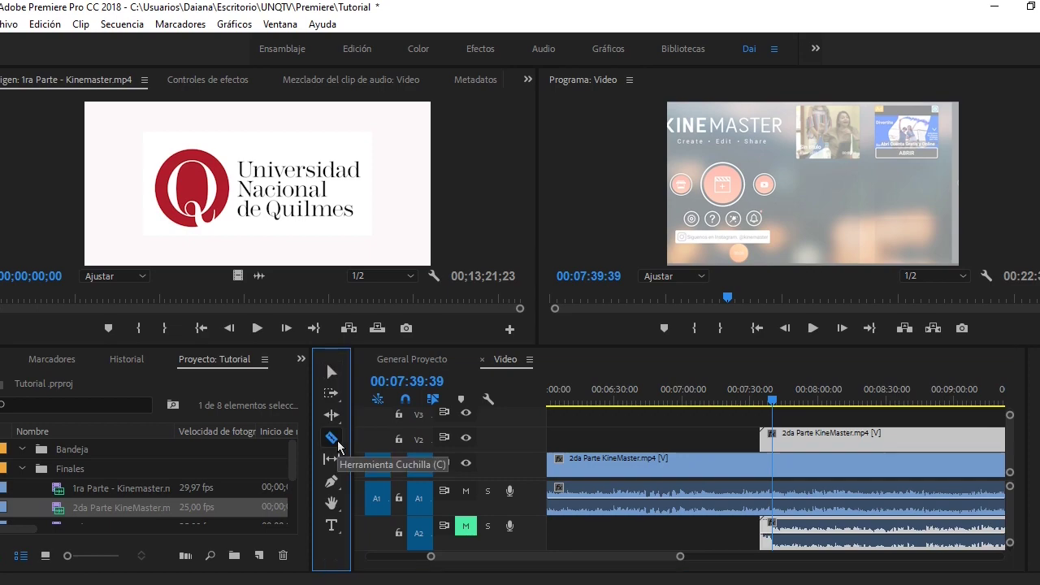
left_click(772, 438)
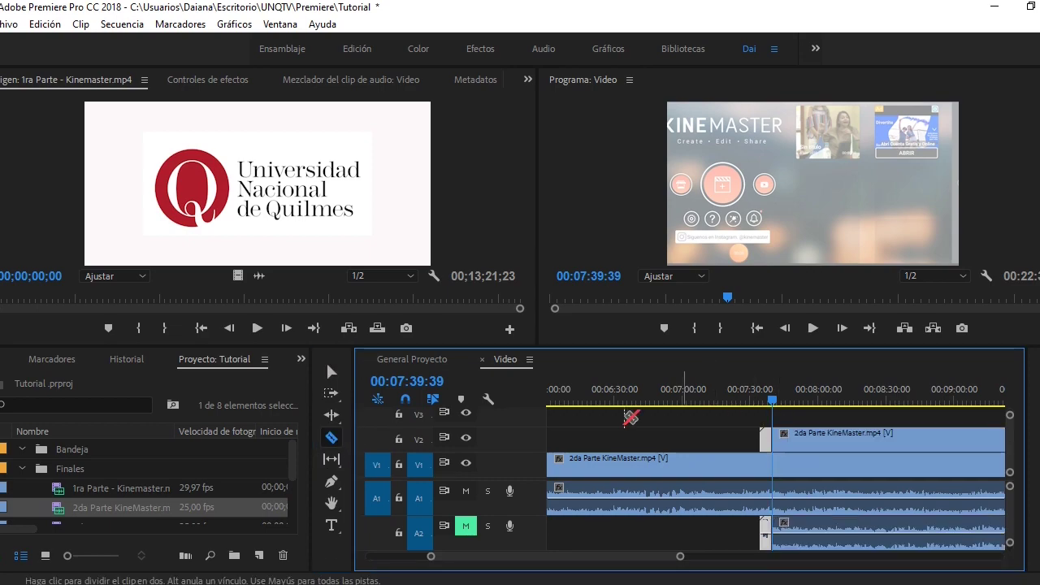
left_click(331, 372)
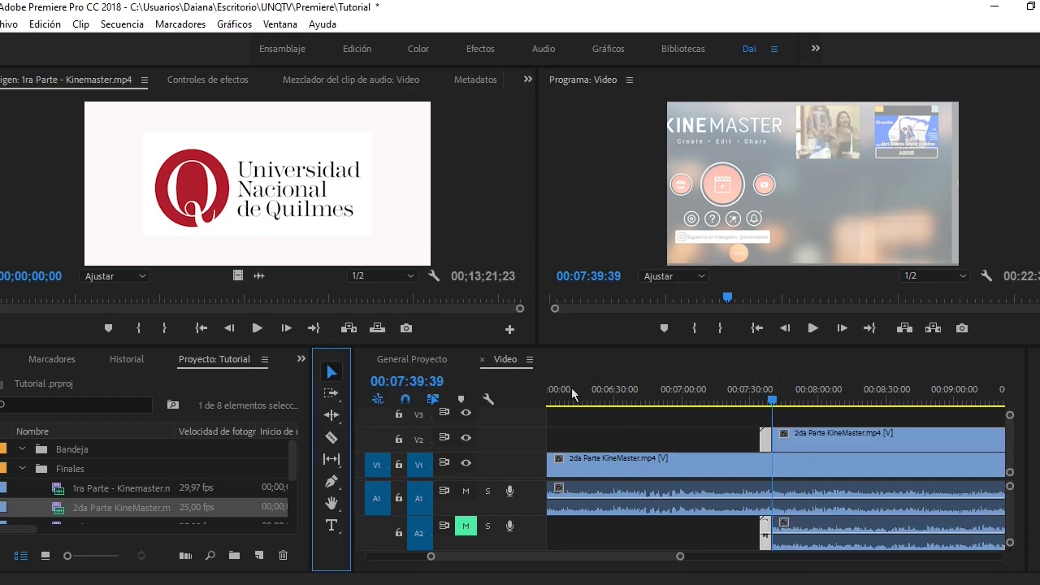
left_click(725, 440)
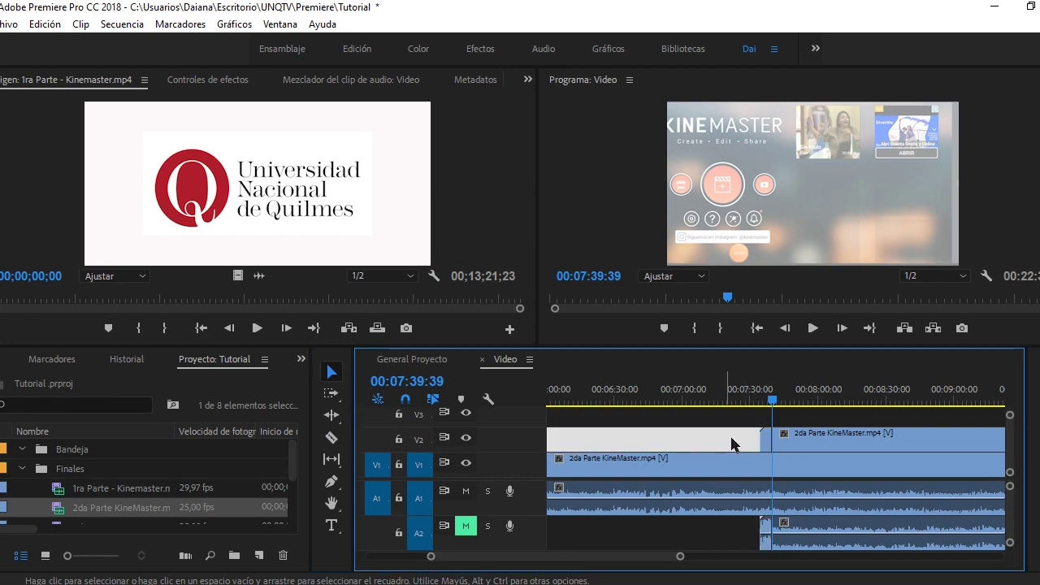
left_click(767, 441)
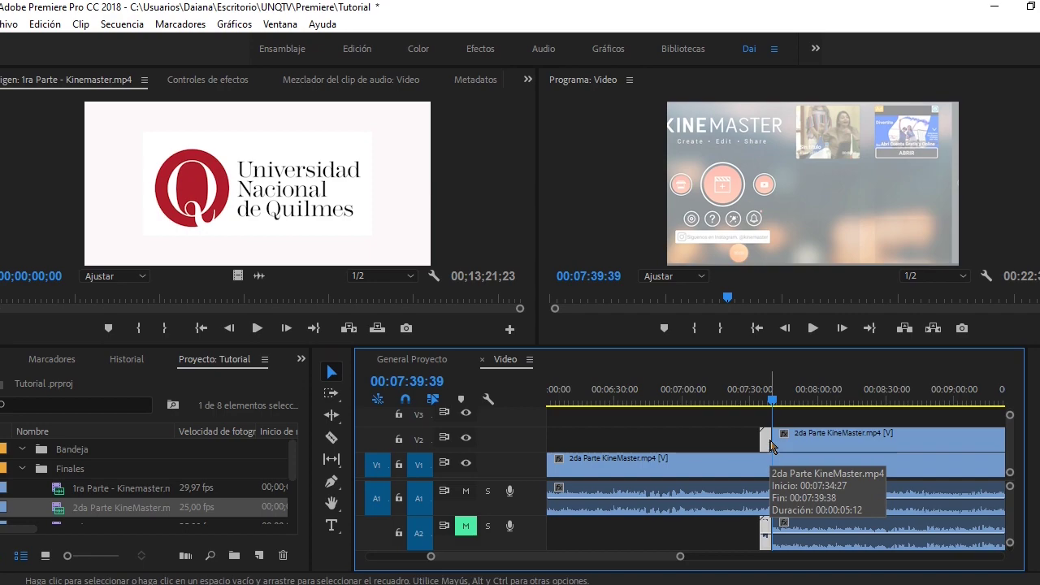
left_click(599, 401)
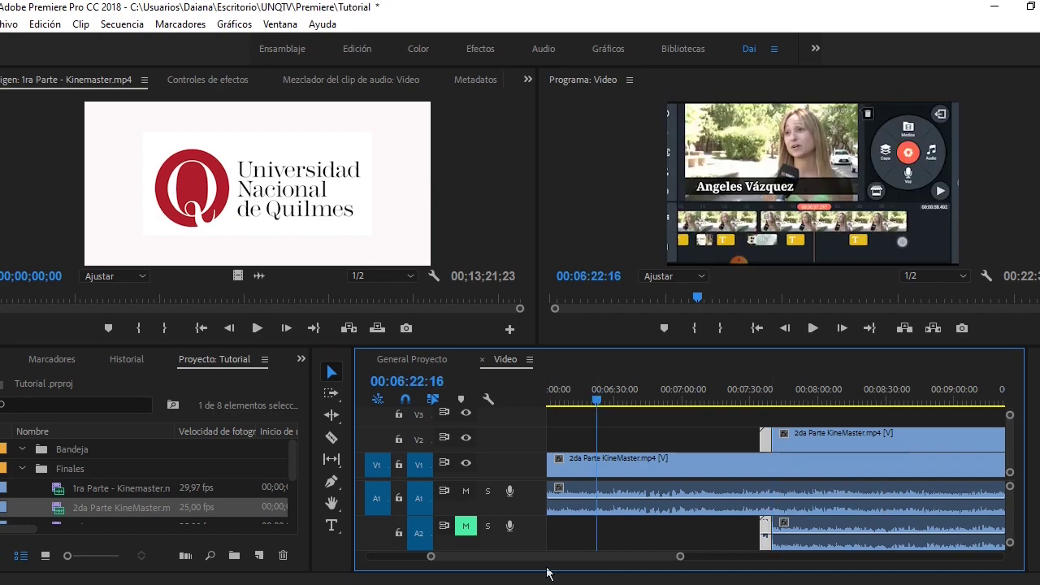
Marquee-select every clip in the sequence and drag them later in the timeline.
left_click_drag(544, 556, 424, 561)
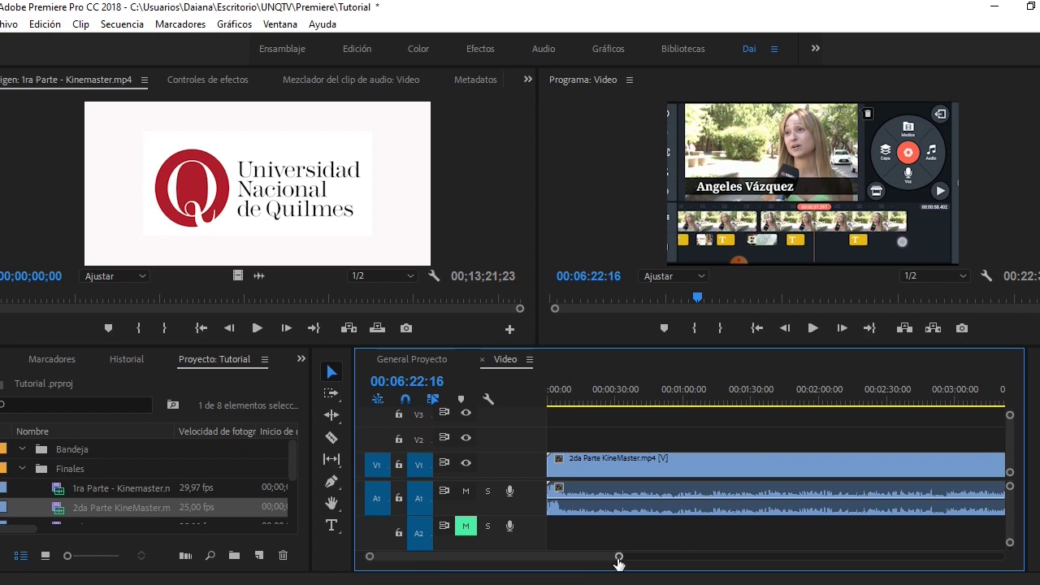
left_click_drag(619, 556, 796, 555)
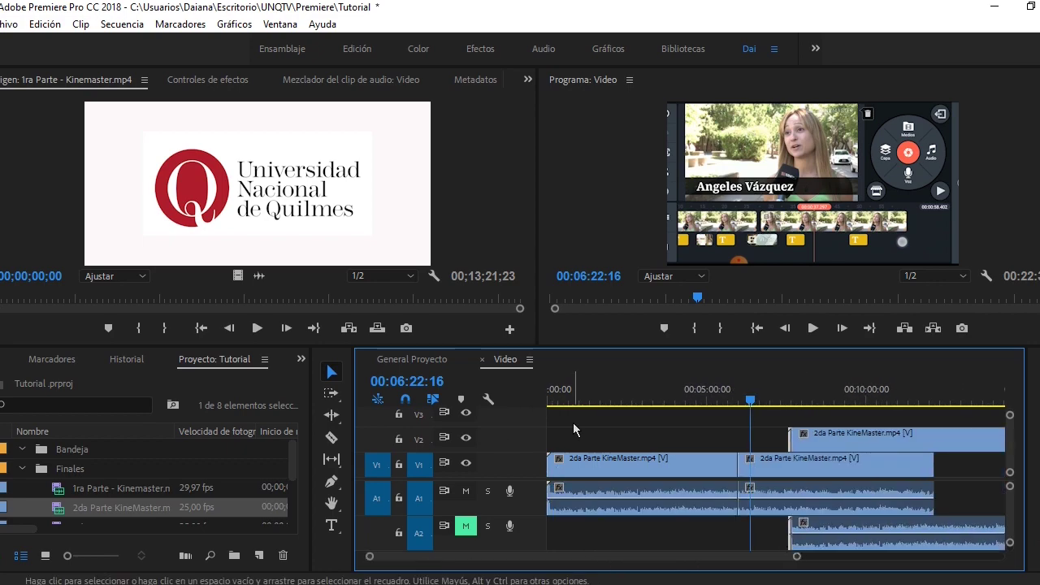
left_click_drag(575, 423, 885, 513)
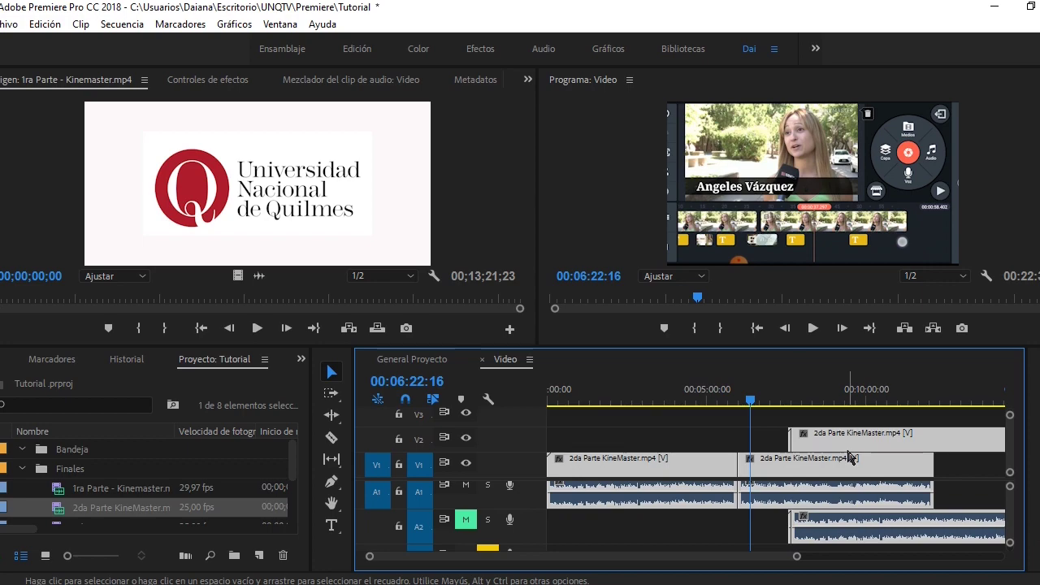
left_click_drag(847, 458, 921, 456)
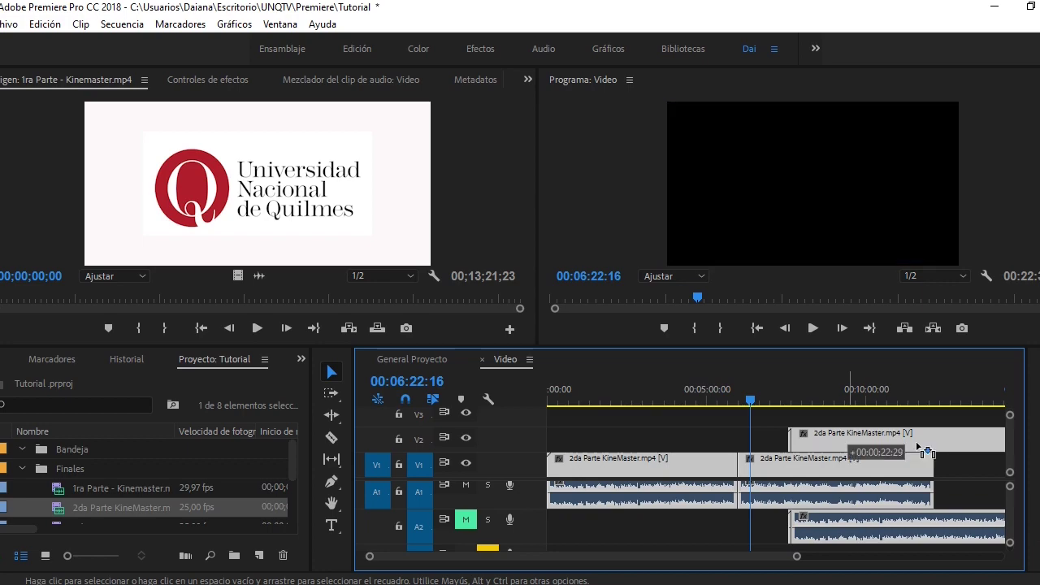
Ripple-delete (Eliminar rizo) the leading gap on V1 so the clips start at 00:00:00:00.
left_click(592, 399)
left_click(594, 399)
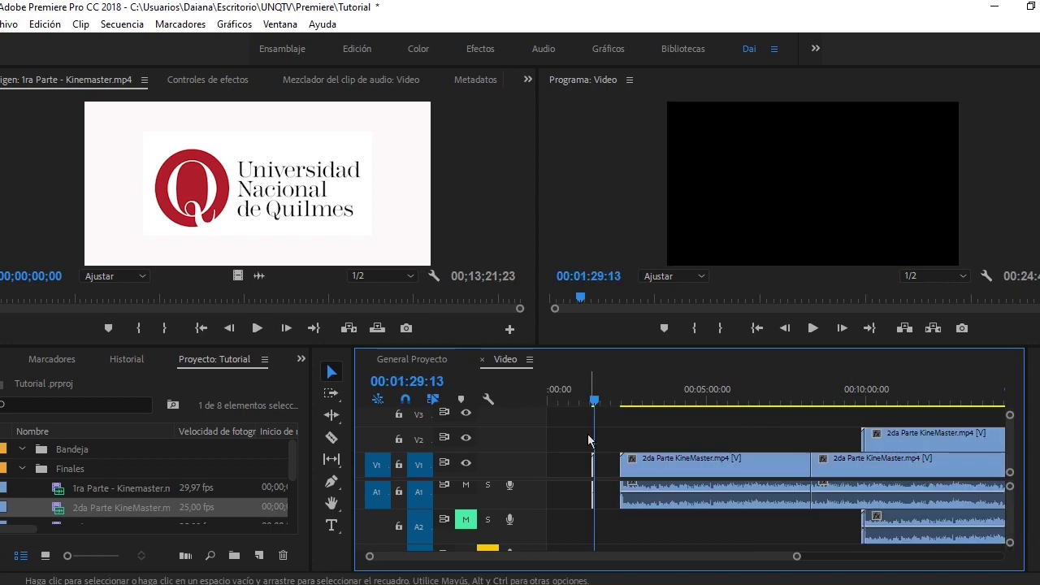
left_click(579, 475)
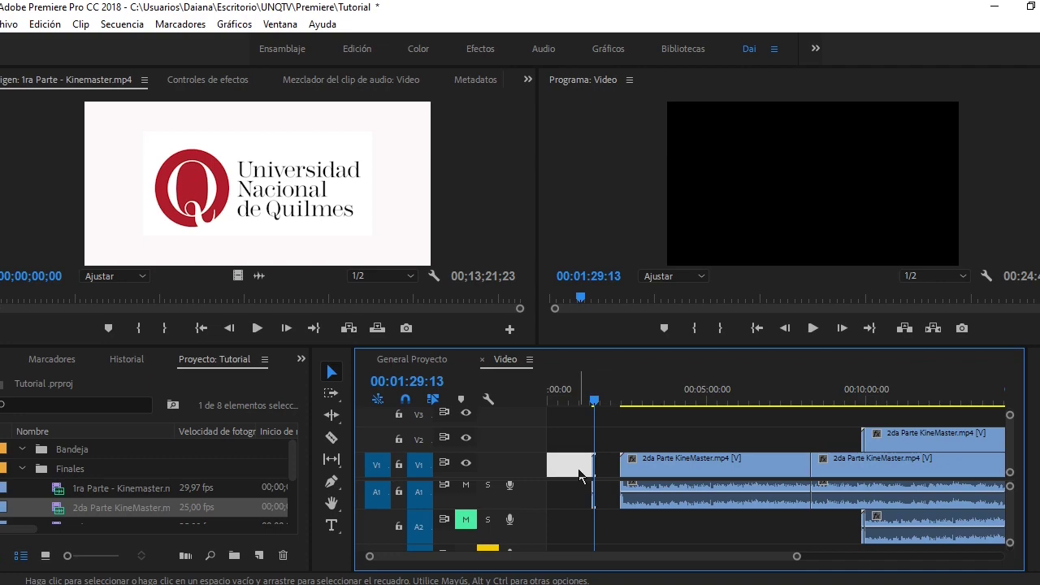
right_click(578, 471)
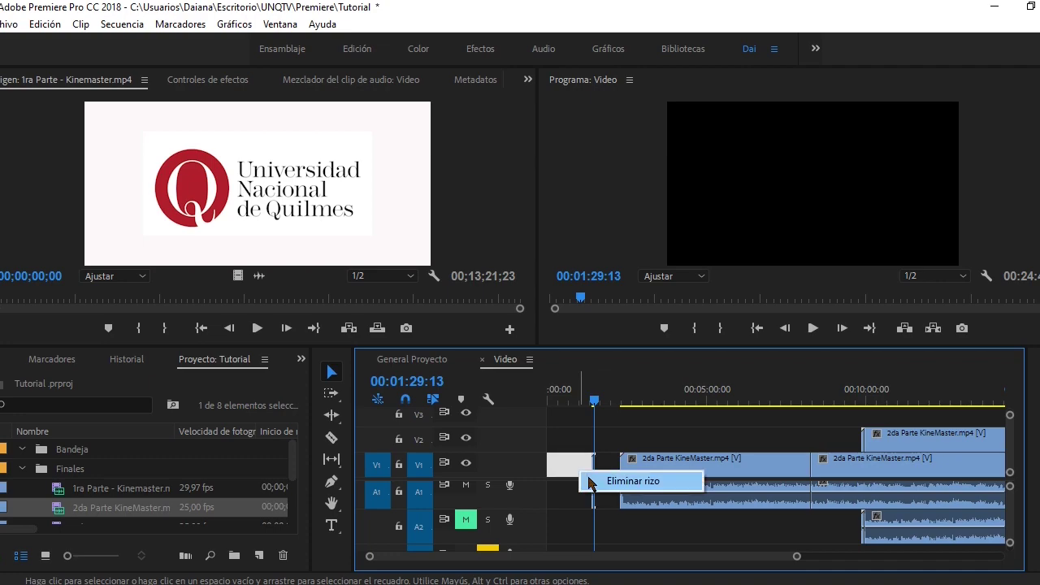
right_click(557, 464)
left_click(577, 475)
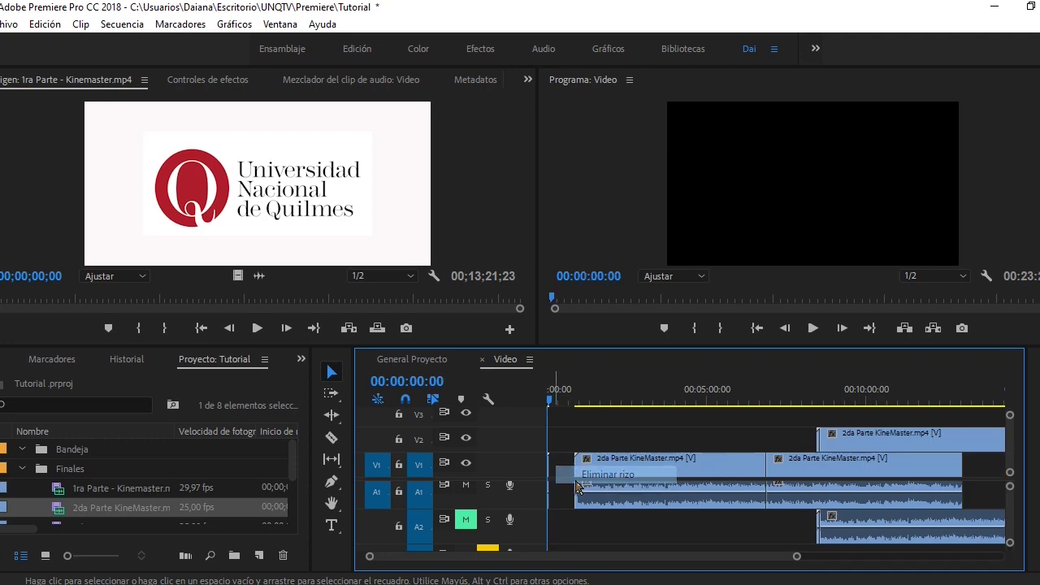
left_click(558, 465)
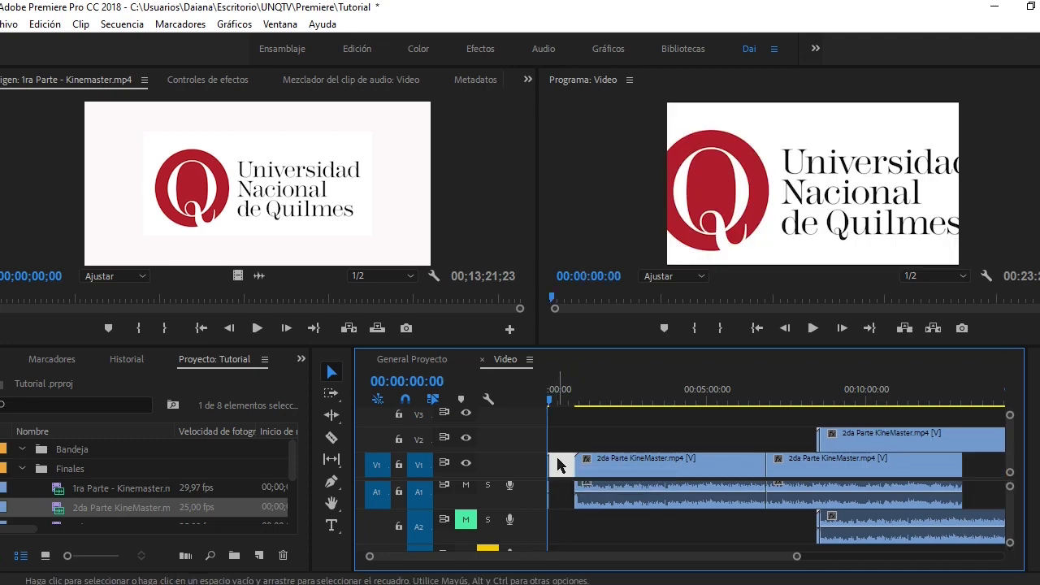
right_click(557, 462)
left_click(577, 473)
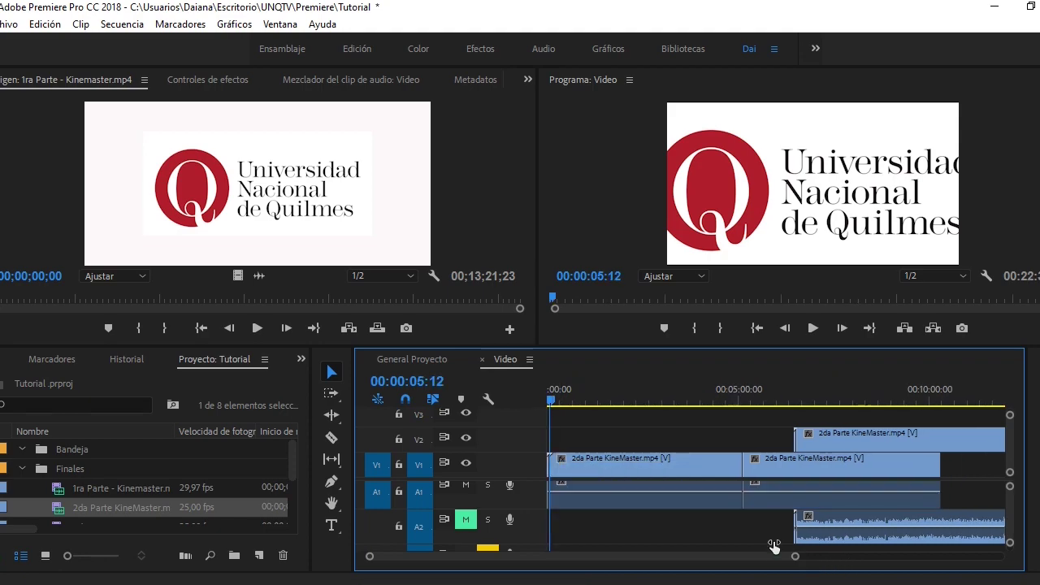
Save the project with Ctrl+S and park the playhead at 00:00:44:28.
left_click_drag(801, 561, 540, 557)
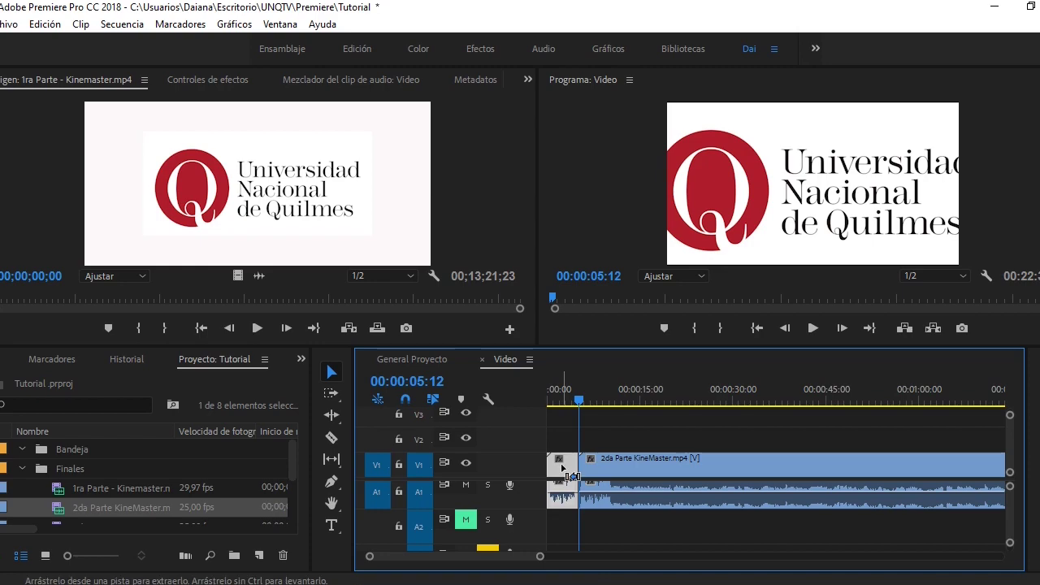
key("ctrl+s")
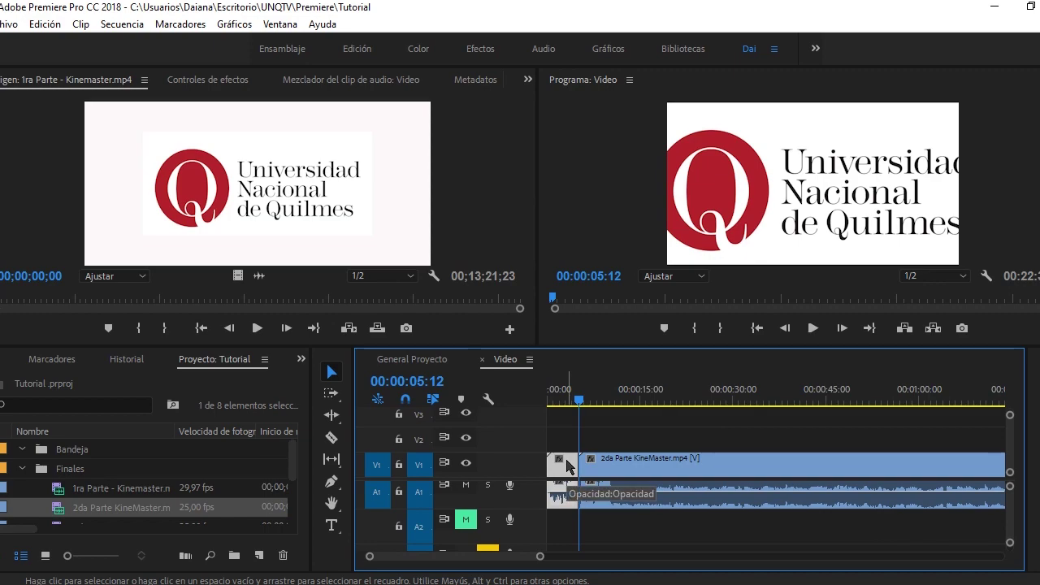
left_click(662, 397)
left_click(827, 398)
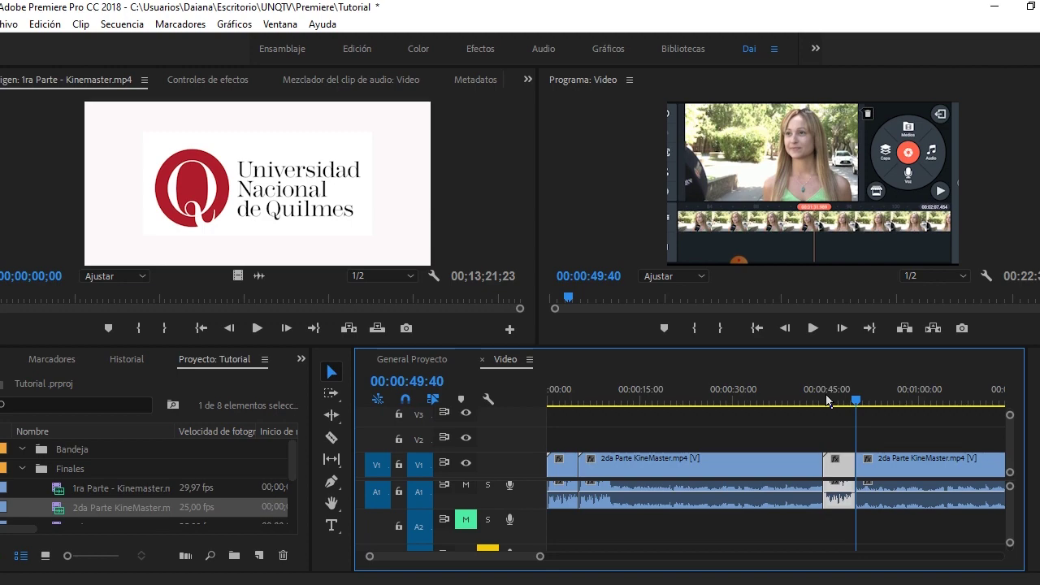
left_click(825, 398)
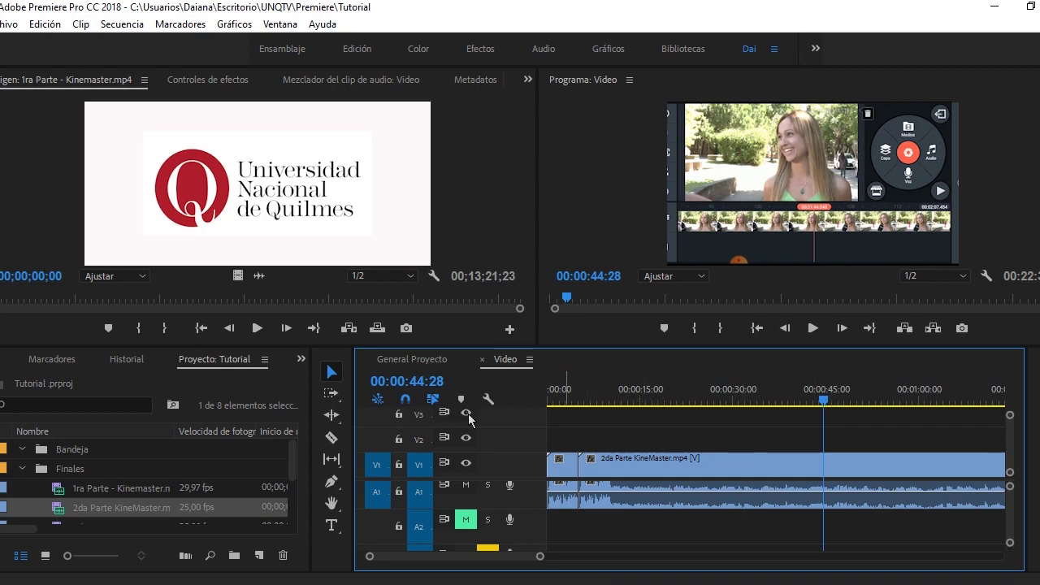
Lock tracks V1 and A1 and paste a clip onto V2/A2 at the playhead.
left_click(399, 465)
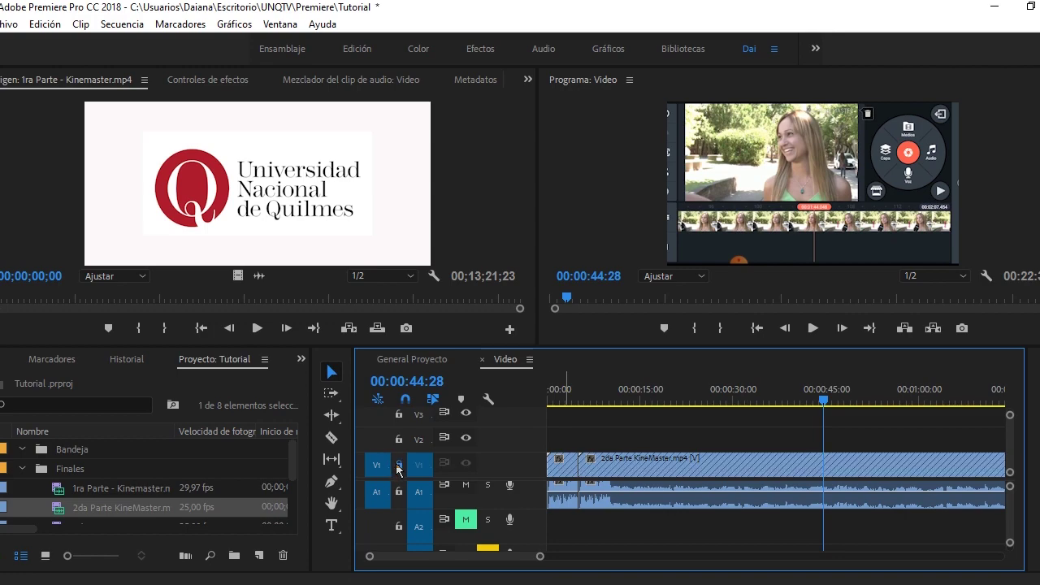
left_click(399, 491)
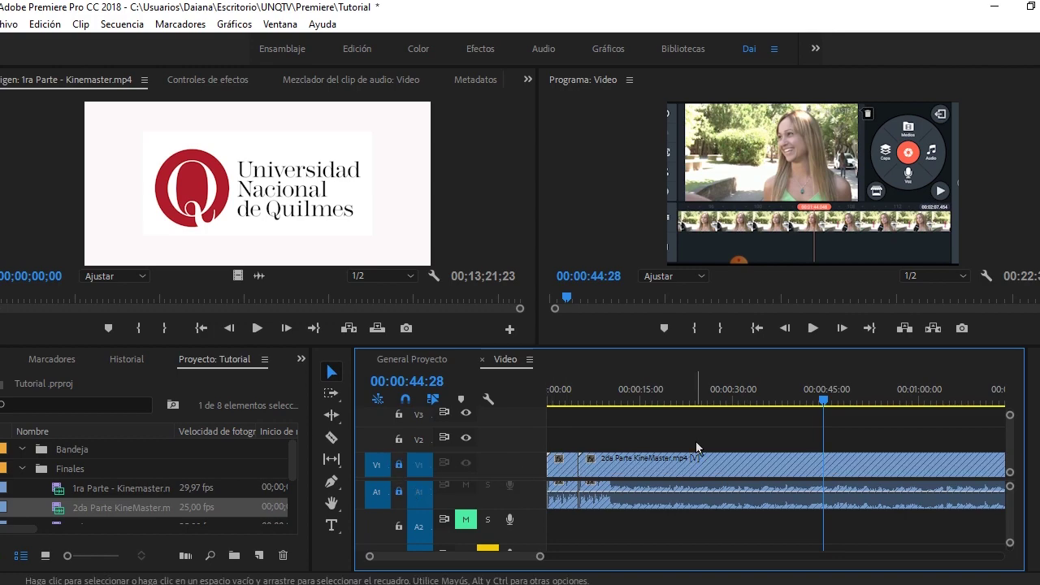
key("ctrl+v")
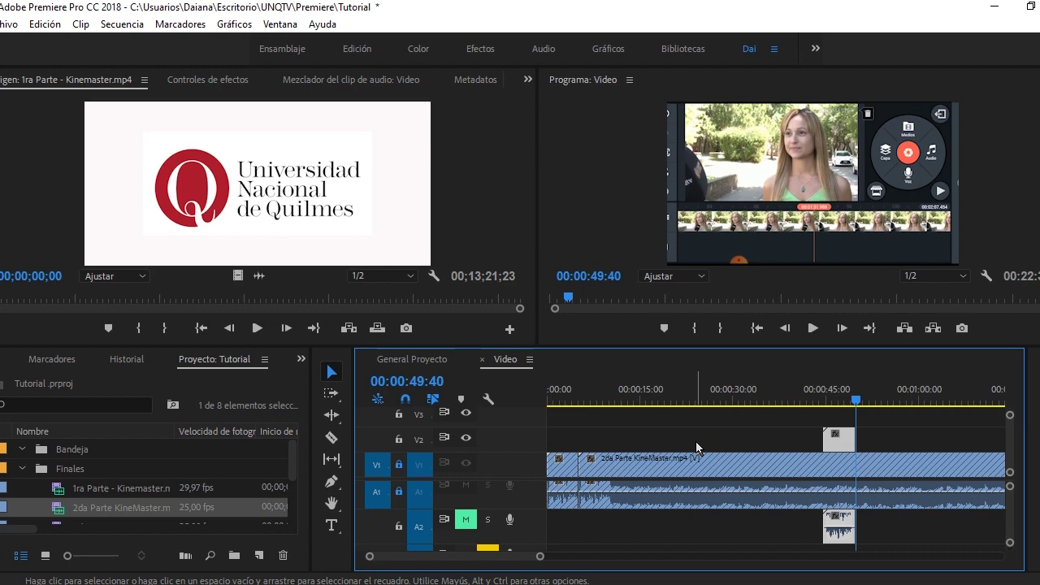
left_click_drag(540, 557, 848, 559)
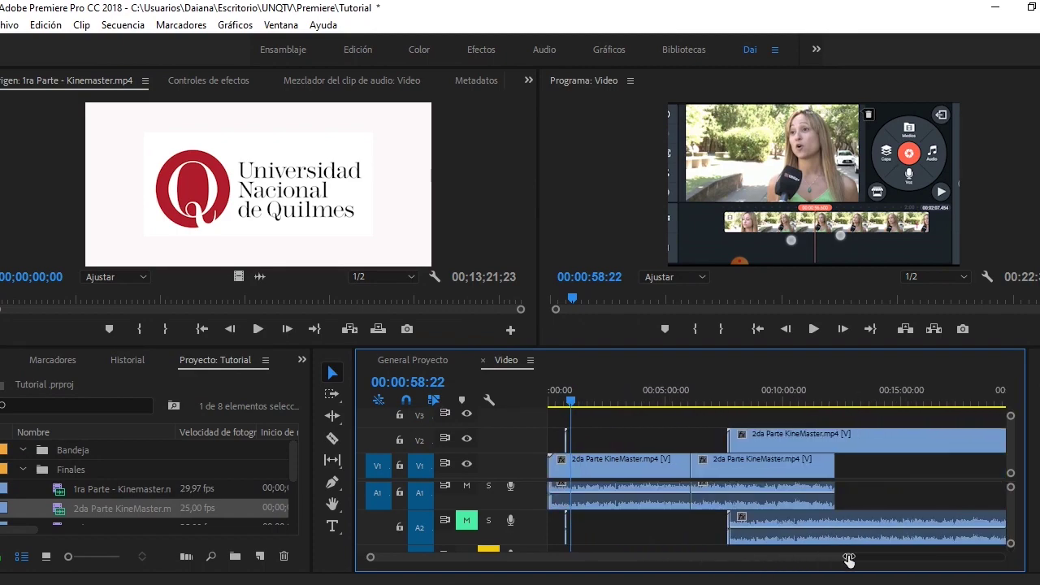
Delete the second V1 clip, slide the V2 clip left behind the first, and park the playhead at the end.
left_click(767, 476)
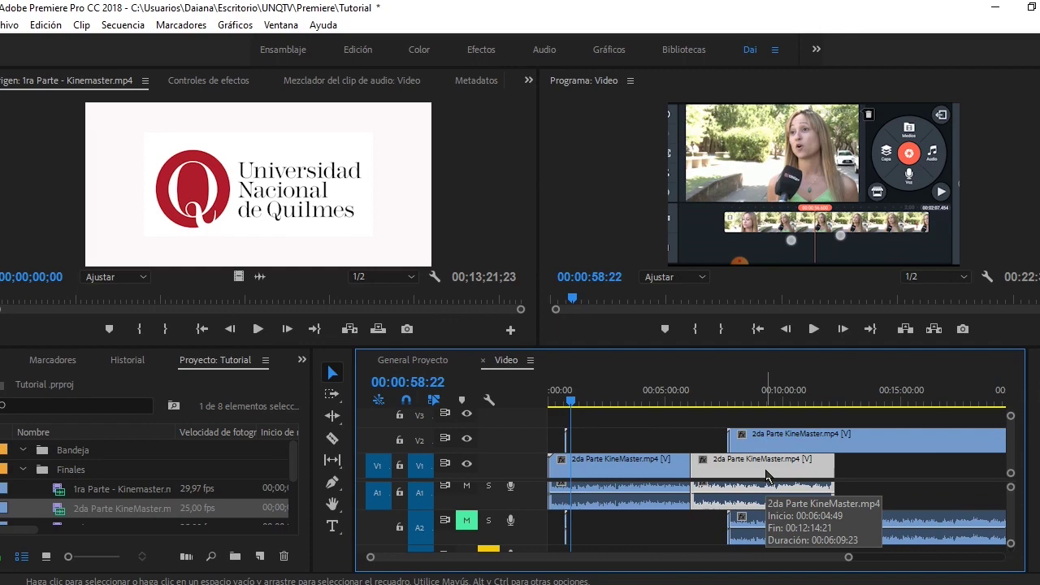
key("Delete")
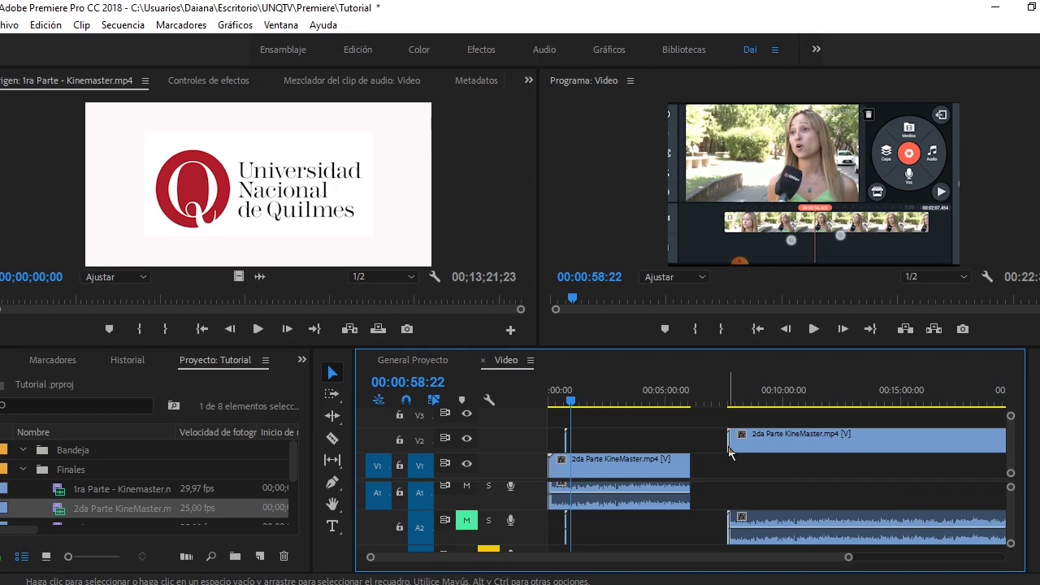
left_click_drag(730, 452, 718, 453)
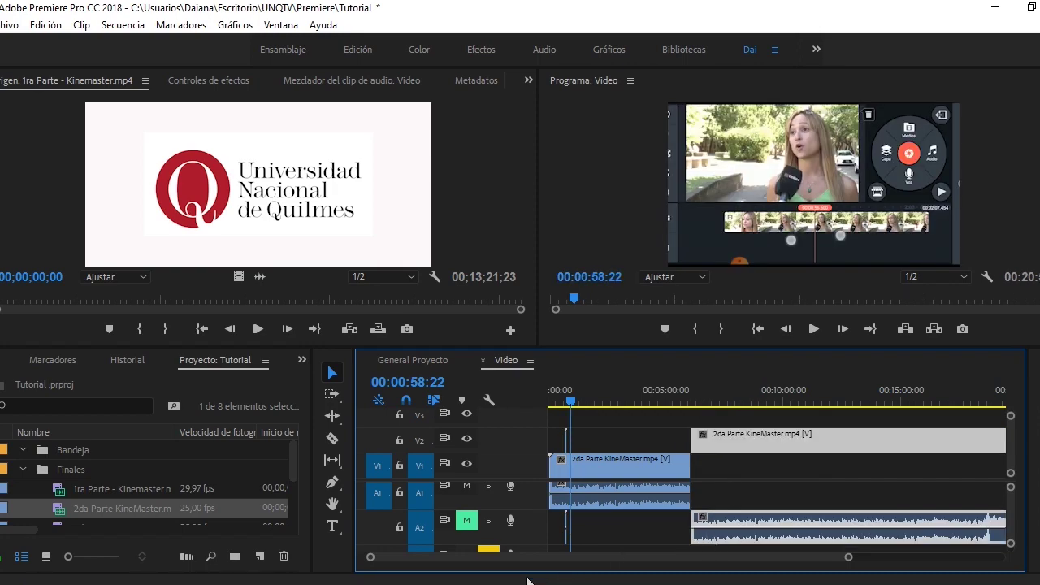
left_click_drag(849, 557, 919, 559)
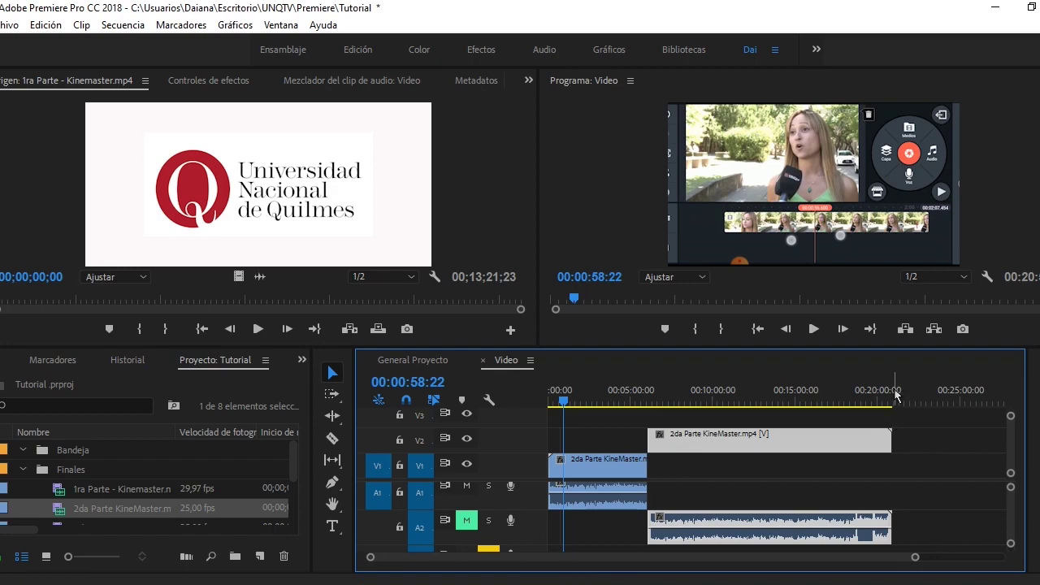
left_click(895, 397)
left_click_drag(895, 396, 895, 396)
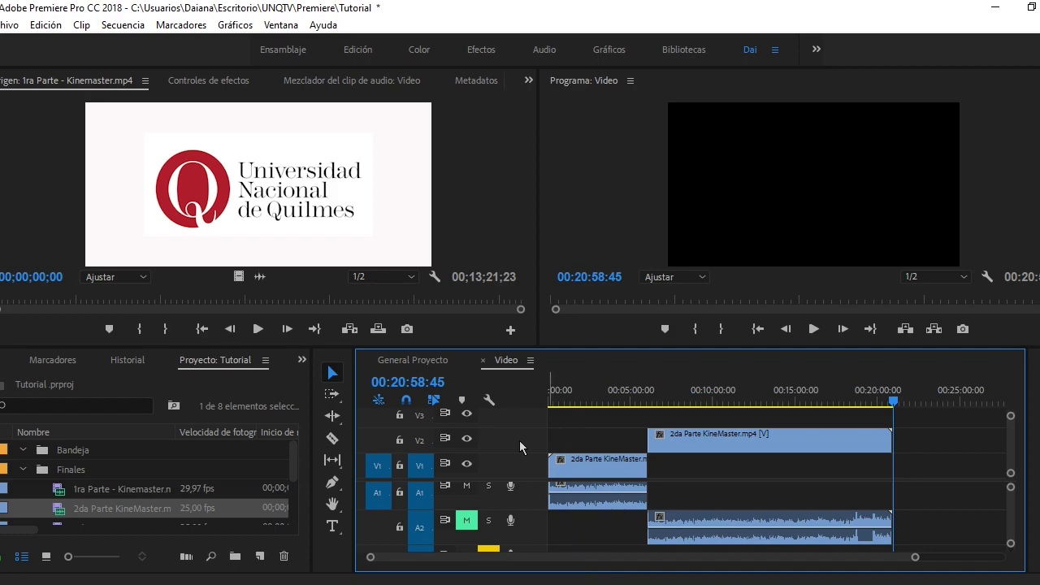
left_click_drag(915, 557, 902, 560)
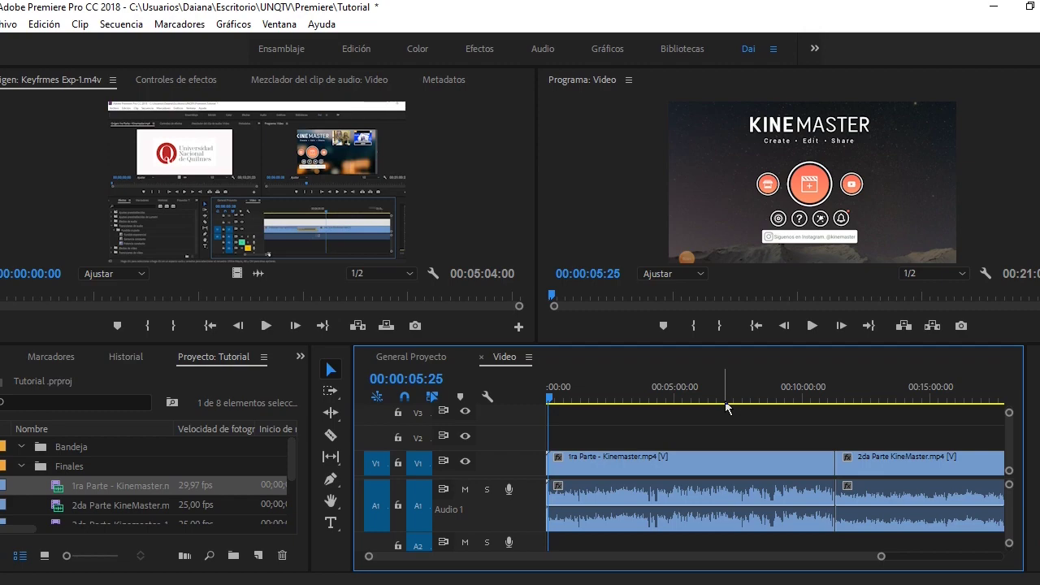
Park the playhead at 00:04:22:29, then open and dismiss the Project panel's New Item menu.
left_click(659, 399)
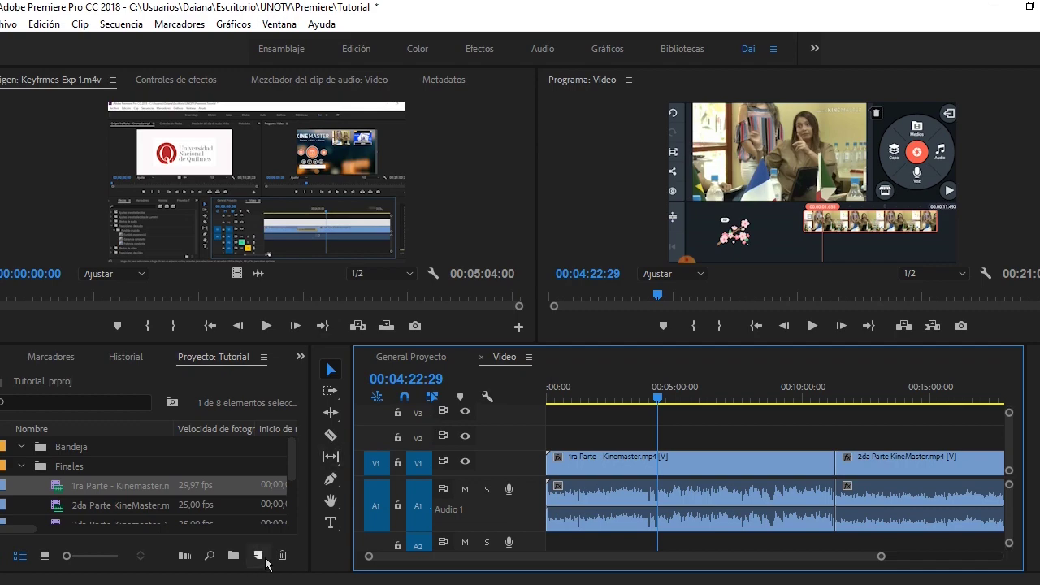
left_click(258, 556)
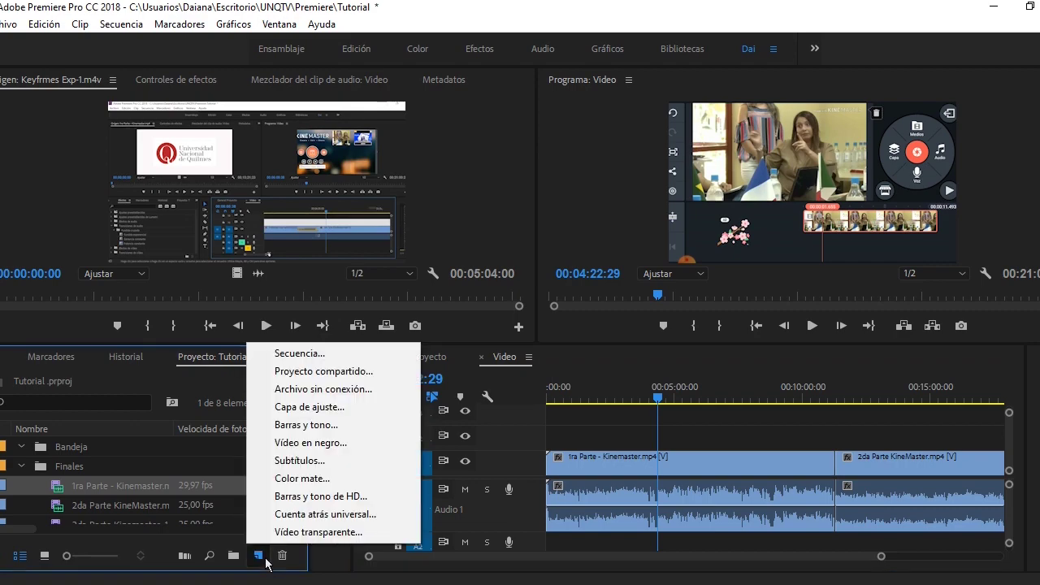
left_click(265, 558)
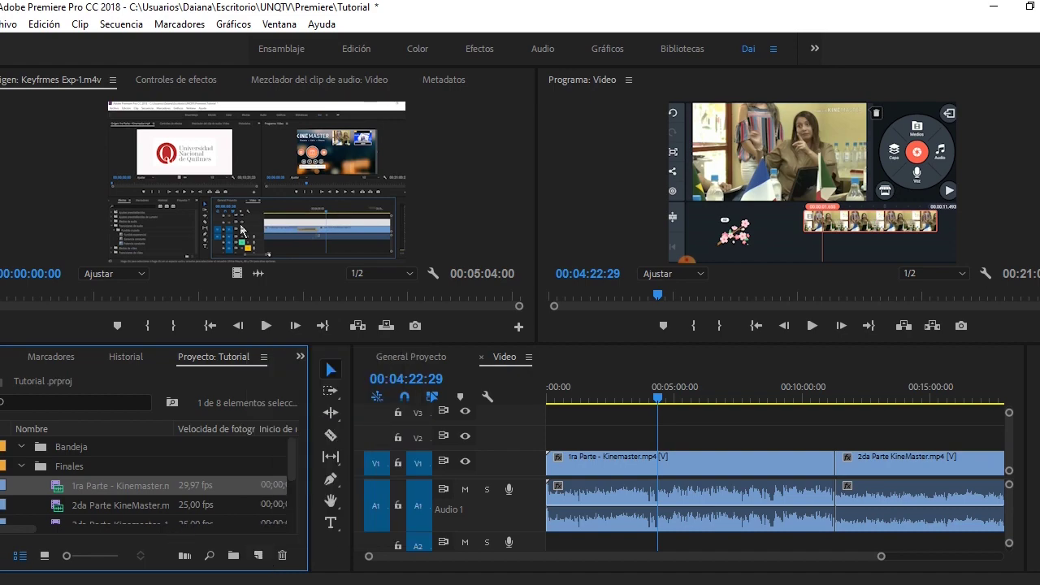
Create a 1280×720 legacy title named Título 01 via Archivo > Nuevo > Título heredado.
left_click(8, 22)
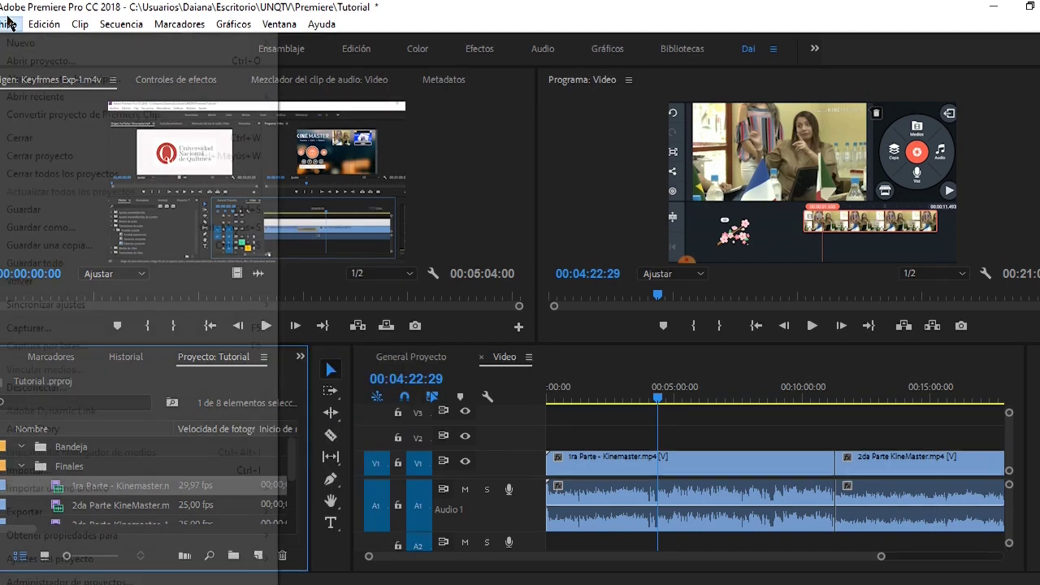
mouse_move(24, 47)
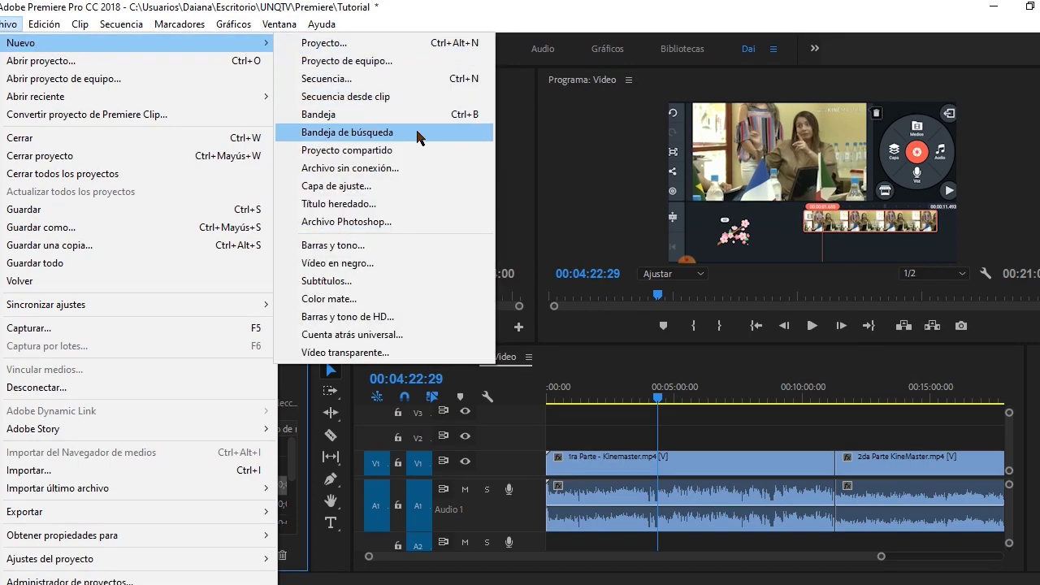
left_click(406, 210)
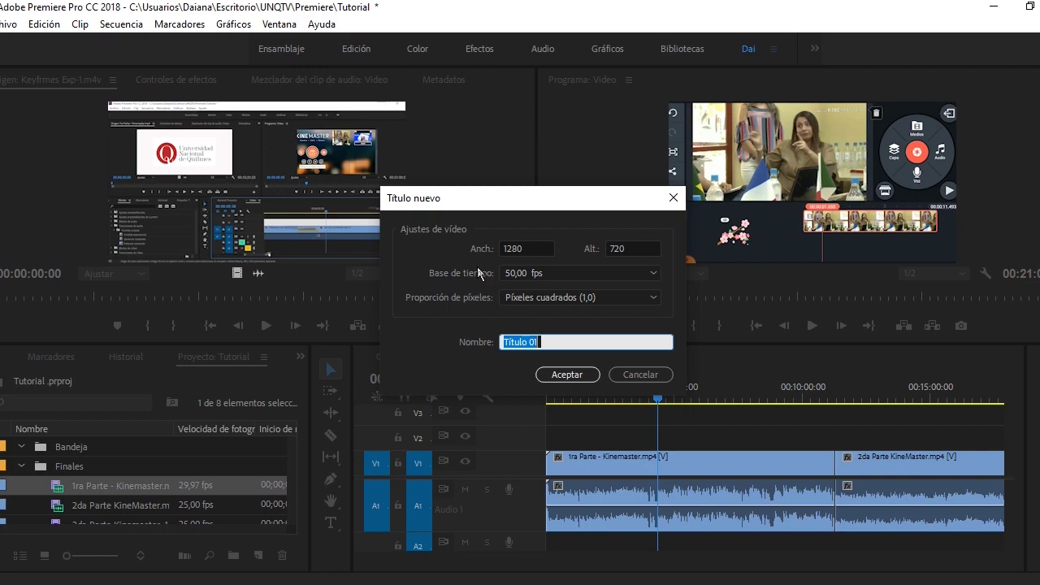
left_click(572, 378)
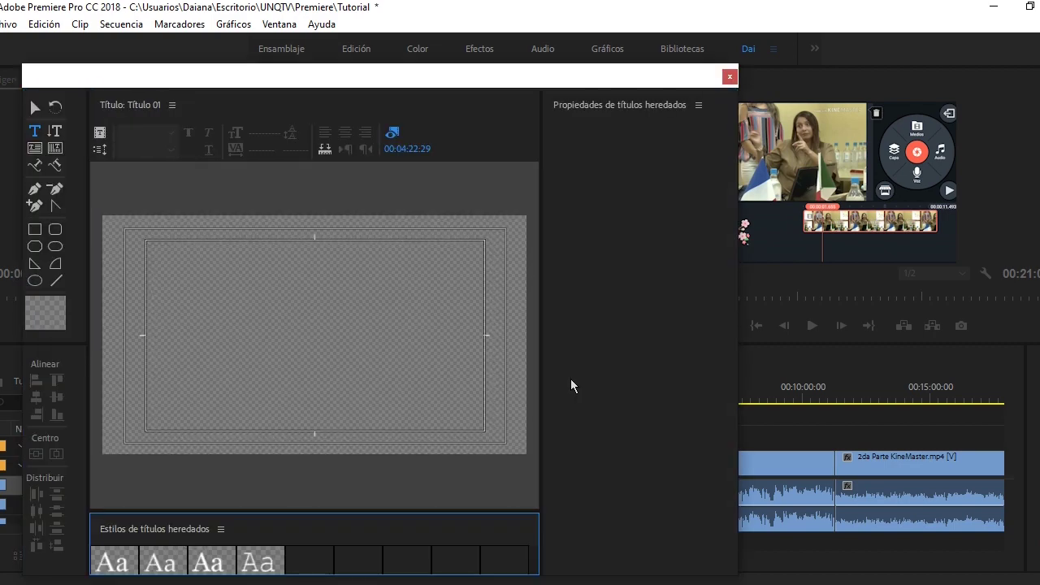
Type 'Titulo' in the title and set its font family to Arial.
type("Ti")
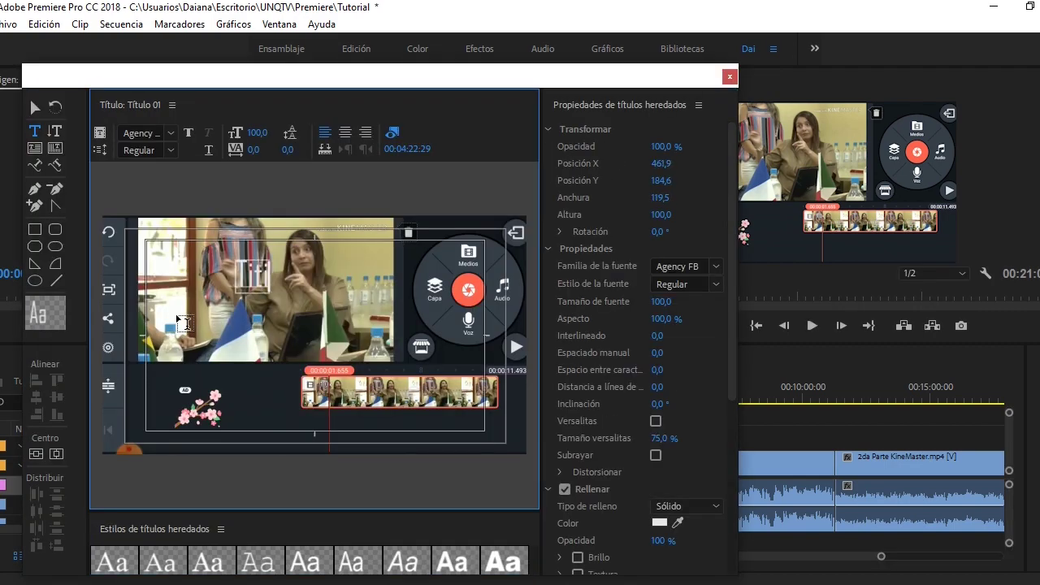
type("tulo")
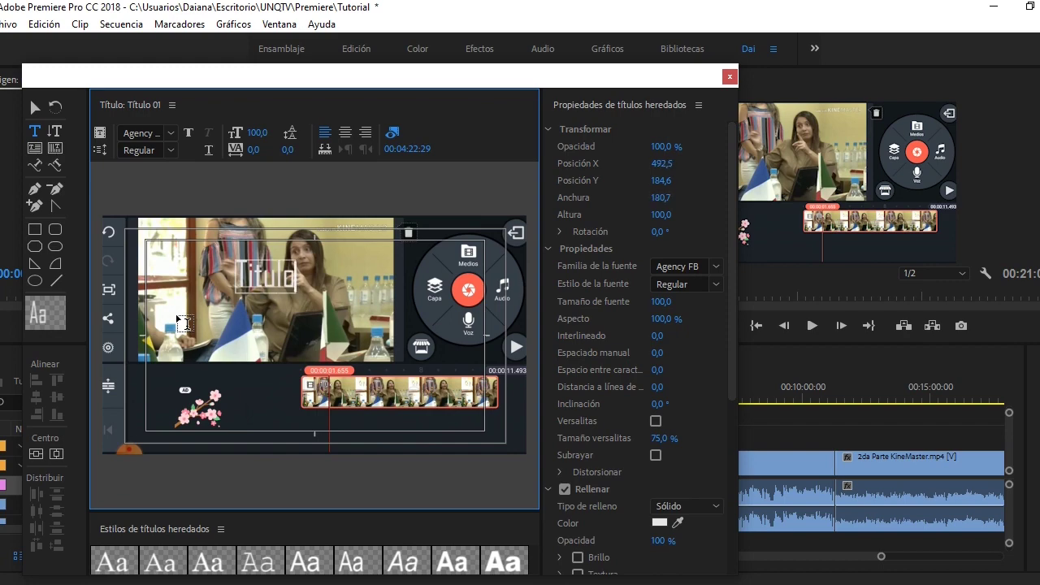
left_click(174, 140)
left_click(175, 140)
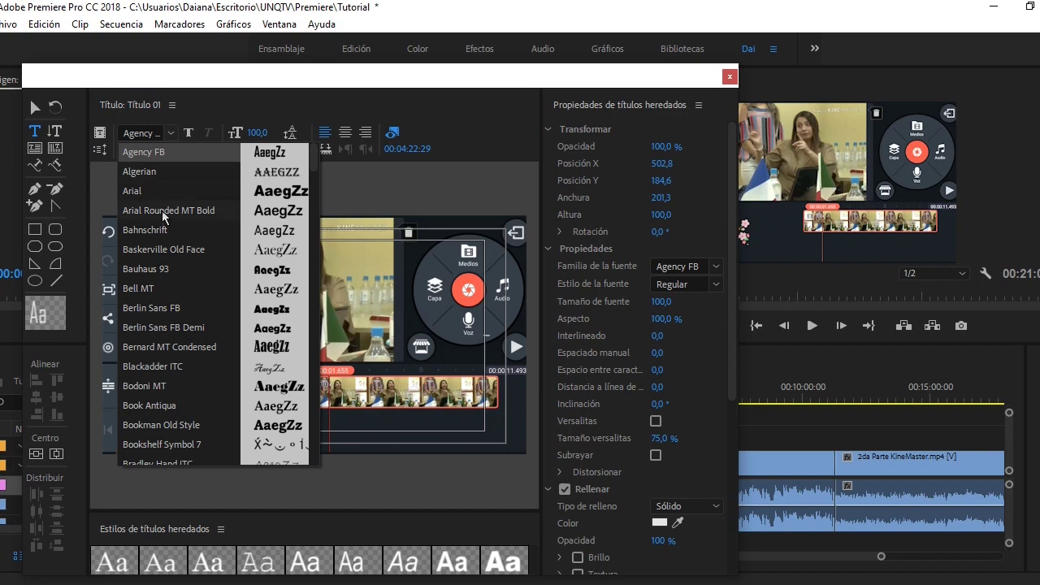
left_click(169, 187)
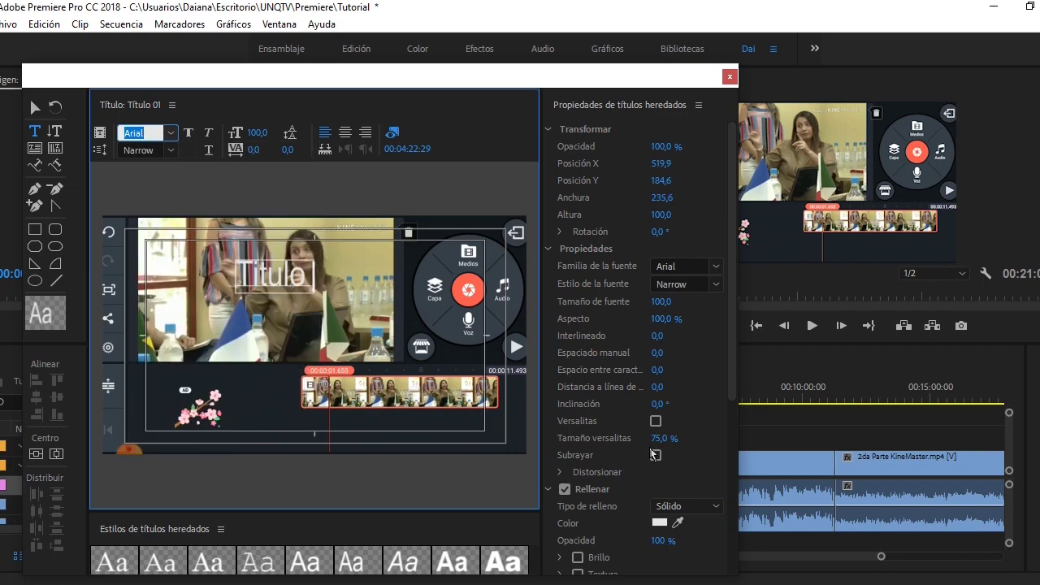
Select the Título text and change its font style from Narrow to Black.
scroll(650, 448, "down", 2)
scroll(649, 447, "down", 1)
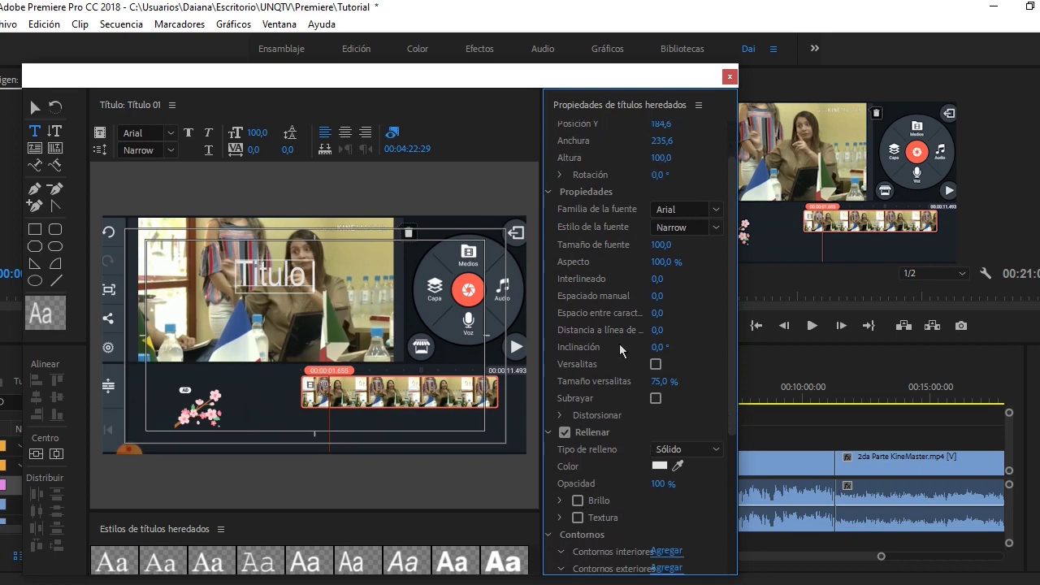
scroll(619, 344, "up", 1)
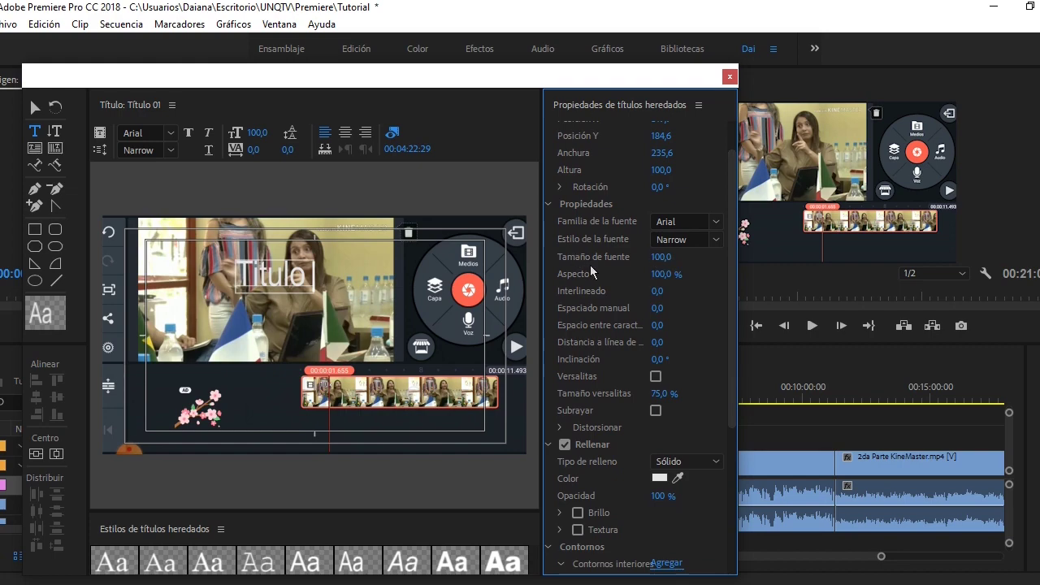
scroll(590, 265, "up", 2)
scroll(590, 265, "up", 1)
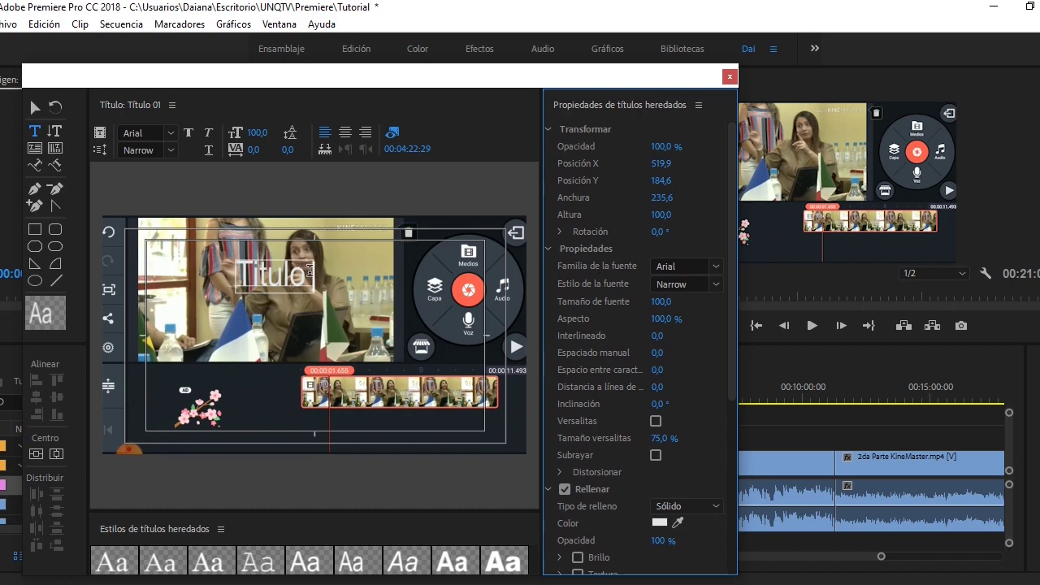
left_click(310, 271)
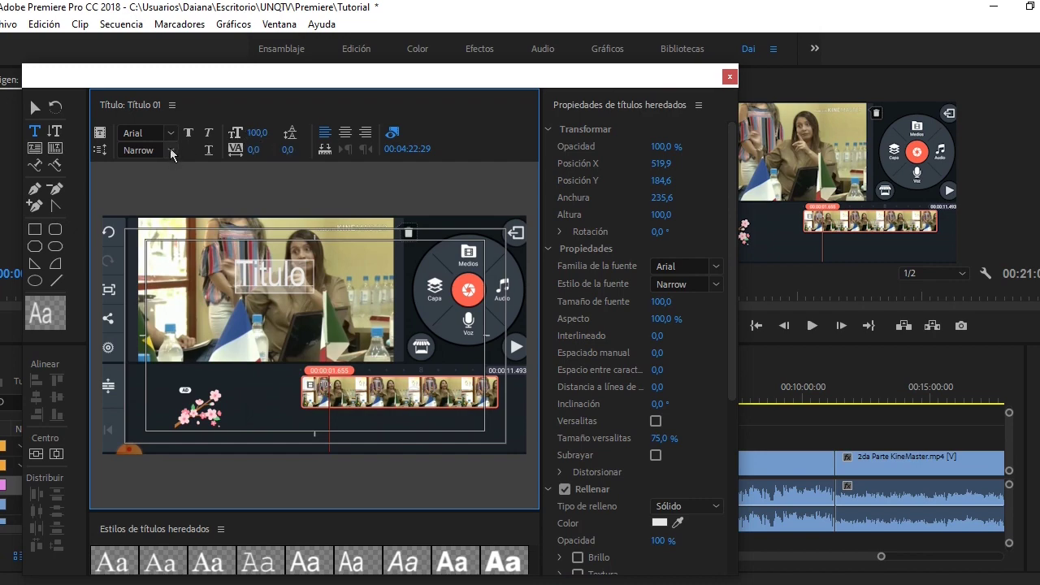
left_click(171, 154)
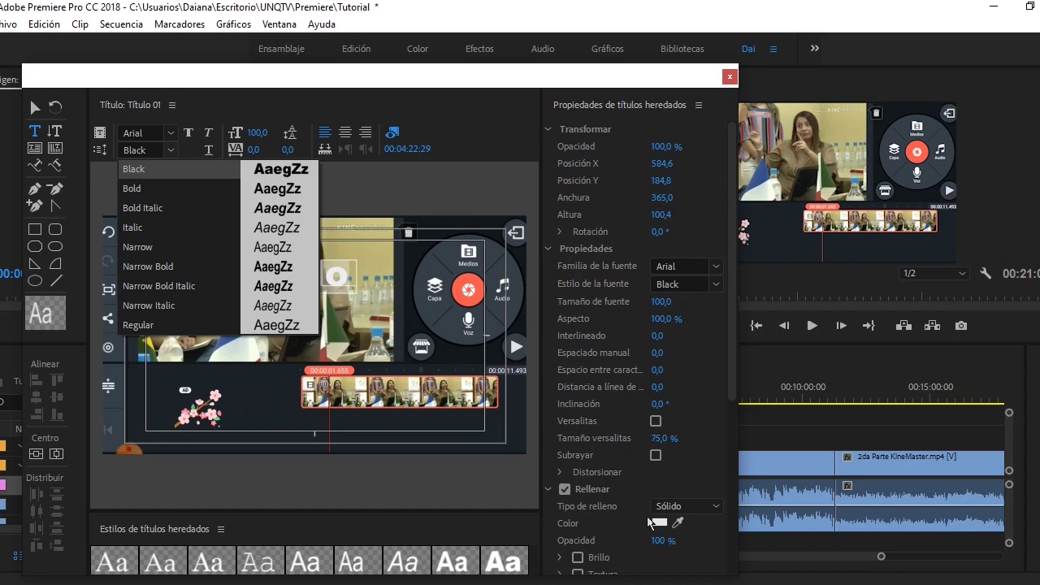
Fill the Título text with red EF1414 and close the Legacy Titler.
left_click(660, 523)
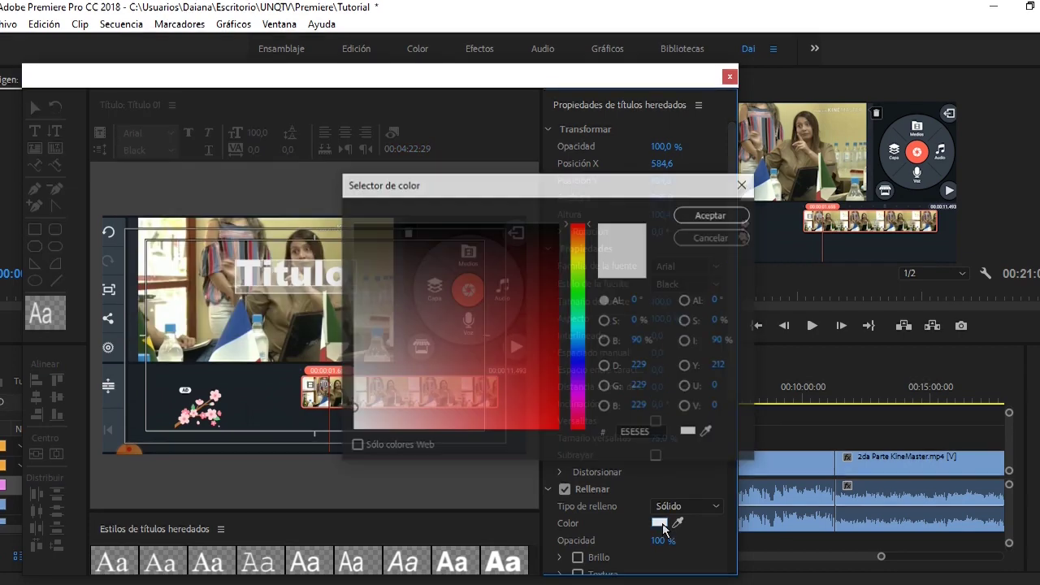
left_click(541, 417)
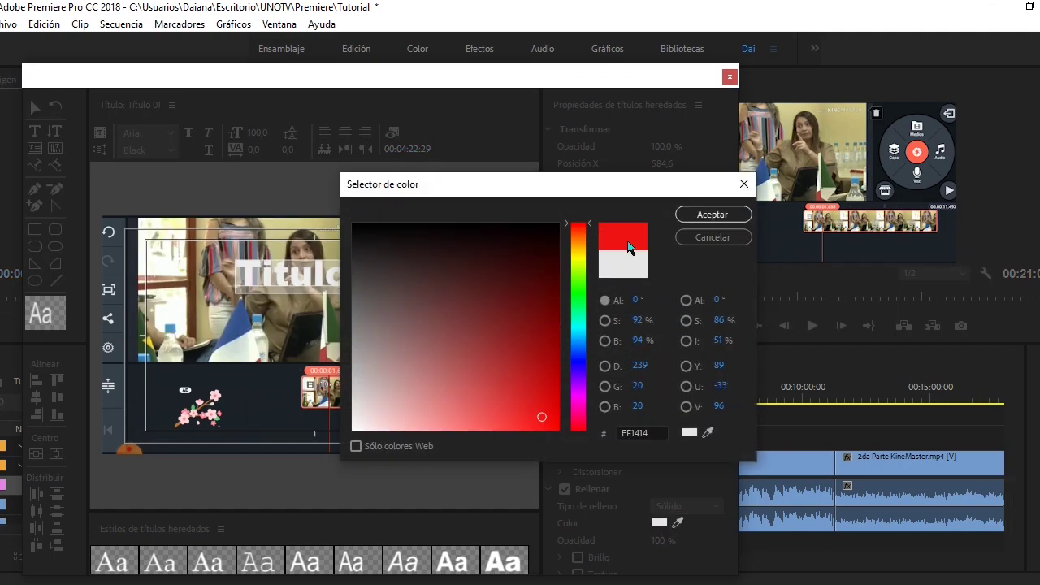
left_click(706, 217)
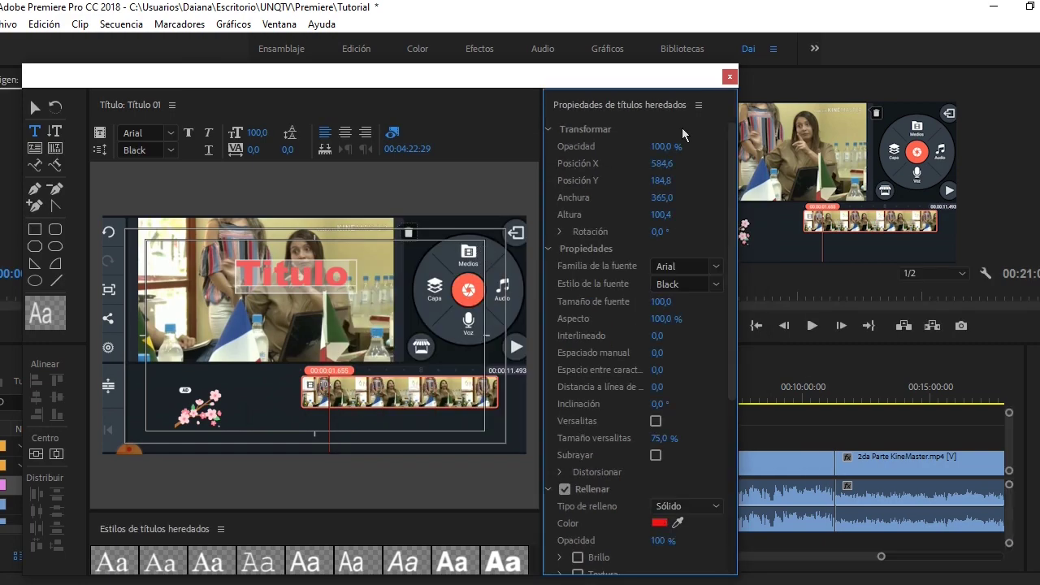
left_click(729, 77)
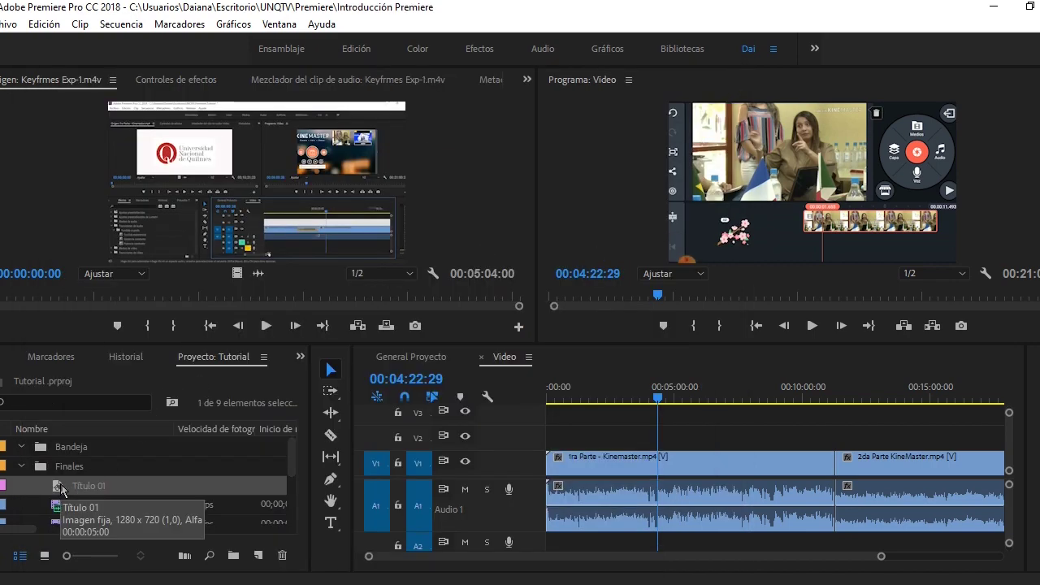
Place Título 01 from the Project panel onto track V2 at the playhead.
left_click_drag(62, 490, 567, 447)
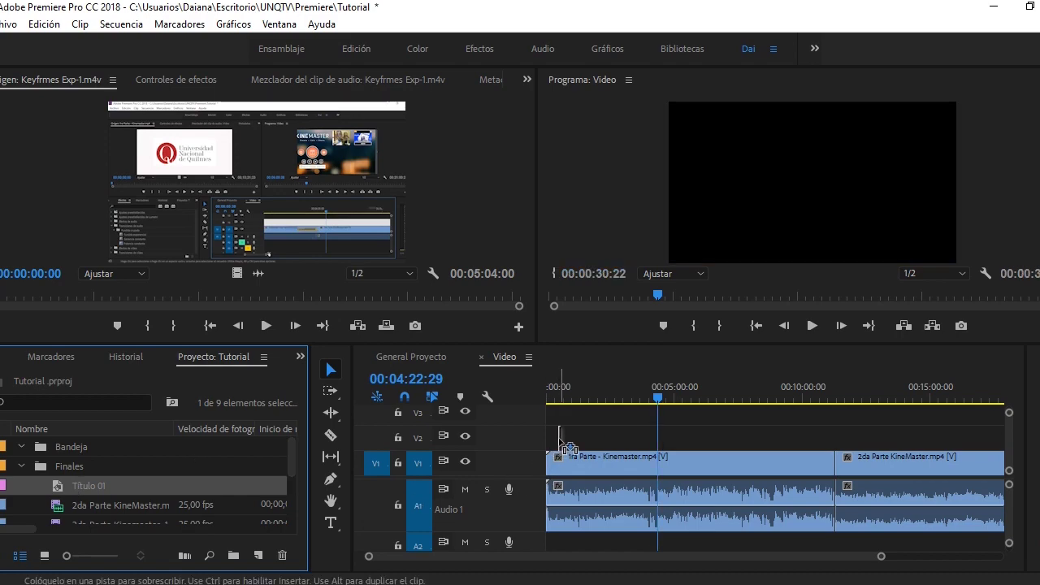
left_click_drag(567, 447, 554, 443)
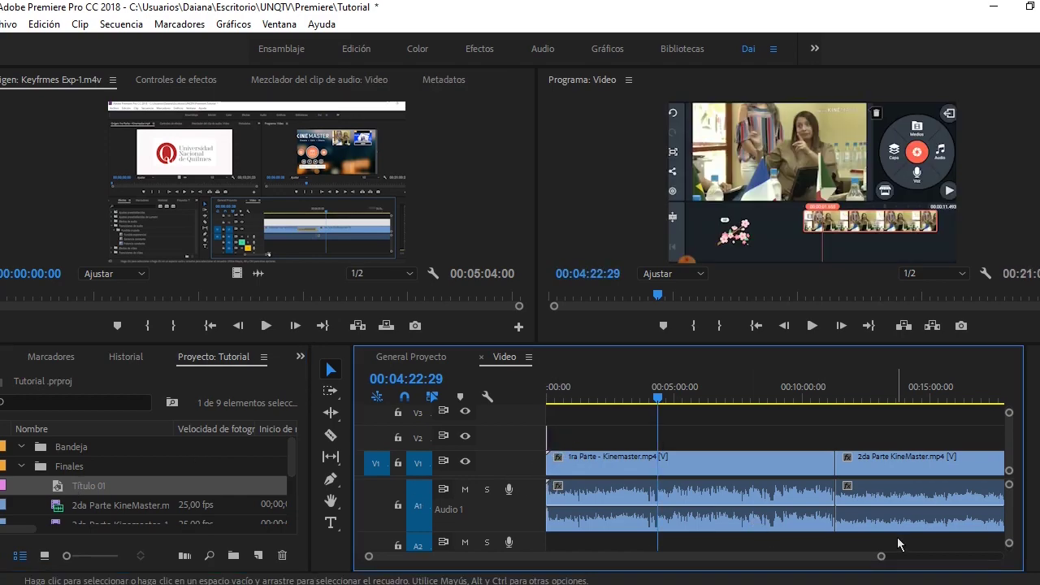
left_click_drag(881, 555, 679, 556)
left_click_drag(584, 398, 591, 407)
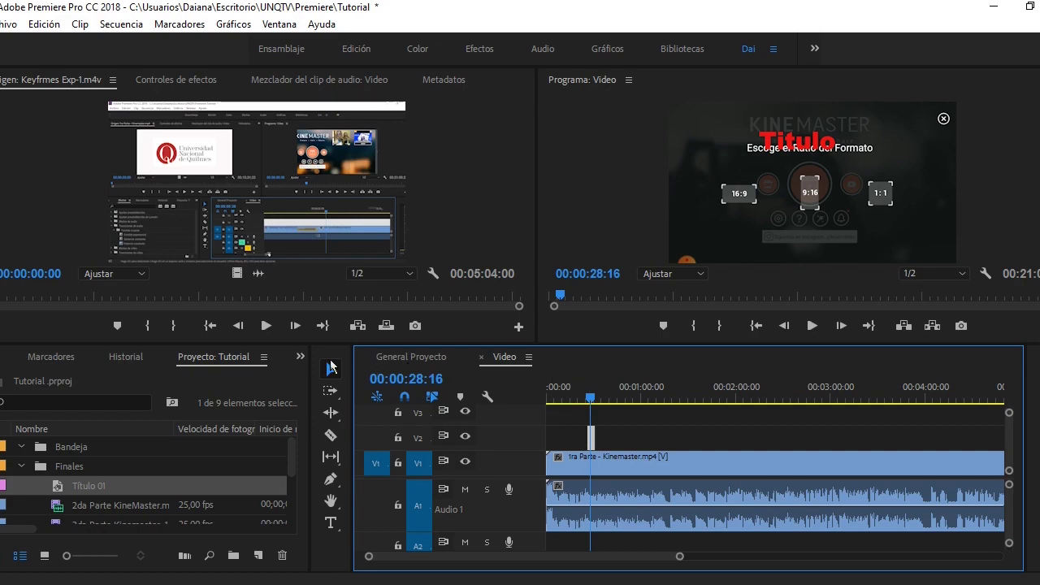
Show the Effects panel and expand Transiciones de vídeo > Barrido.
left_click(302, 360)
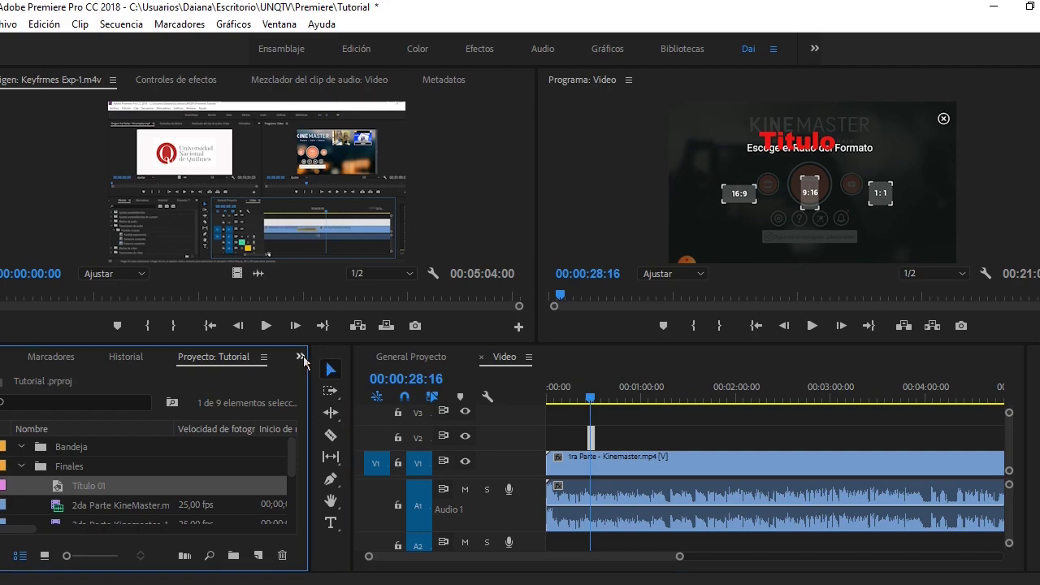
left_click(303, 360)
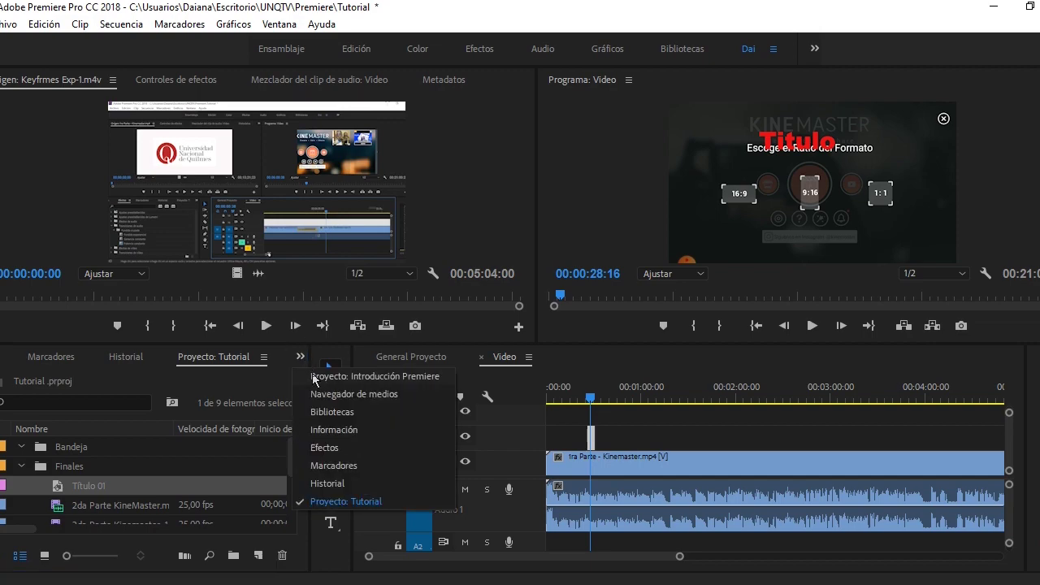
left_click(331, 448)
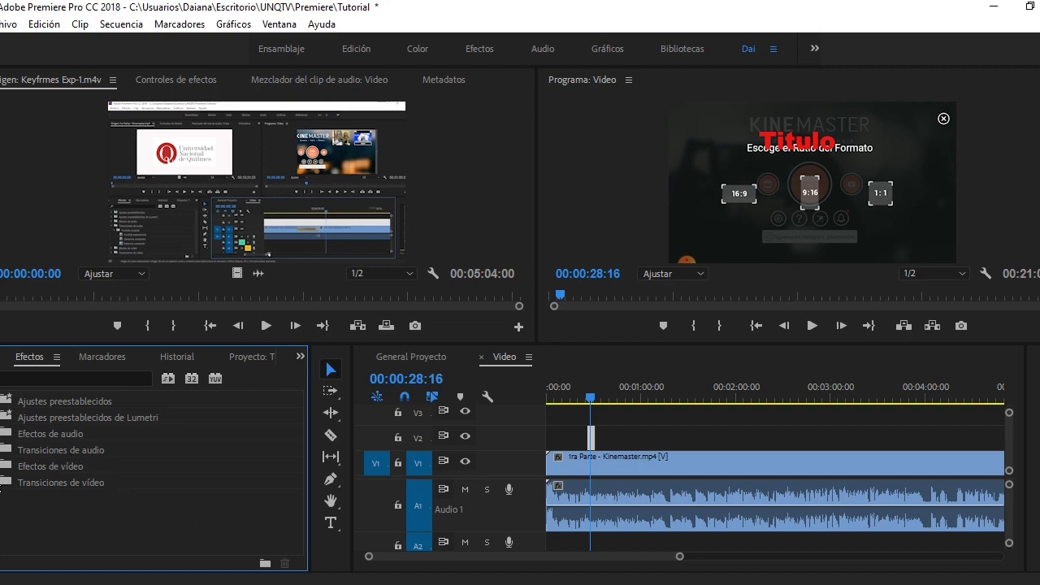
left_click(3, 483)
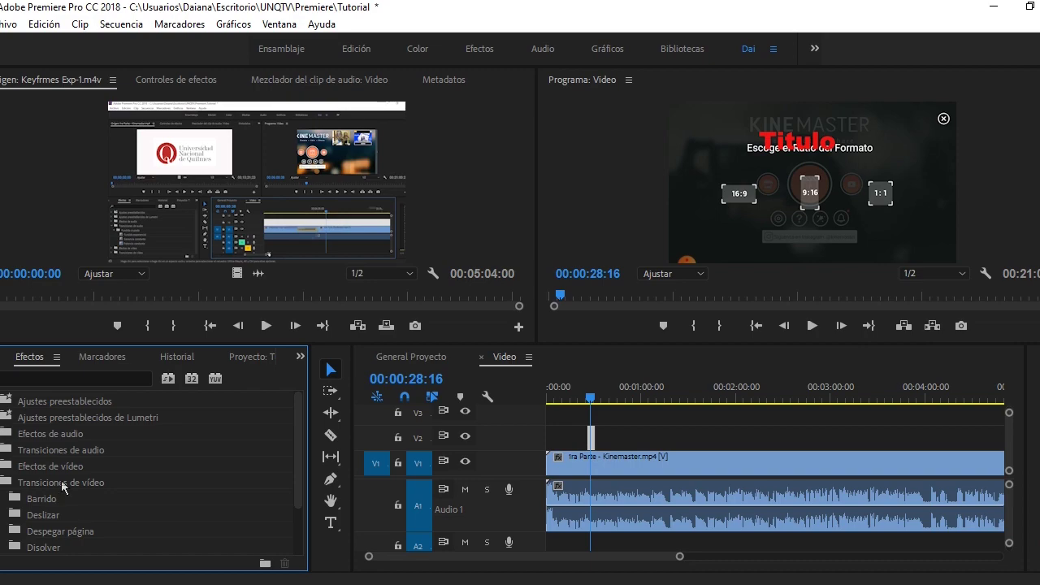
scroll(61, 480, "down", 1)
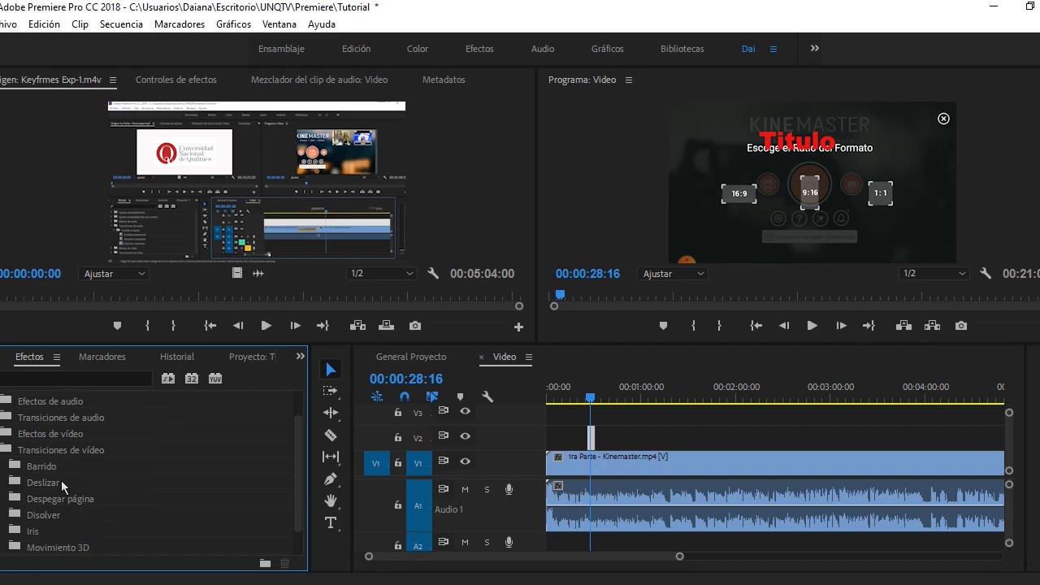
left_click(4, 466)
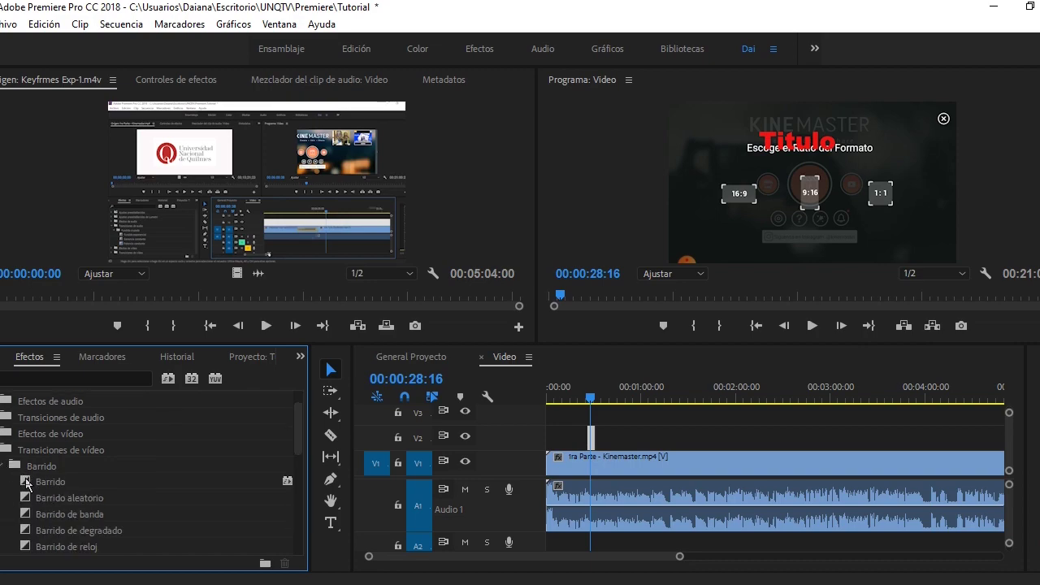
Apply the Barrido transition to the V2 title clip and play it back to check.
mouse_move(25, 481)
left_mouse_down()
mouse_move(286, 492)
mouse_move(593, 439)
left_mouse_up()
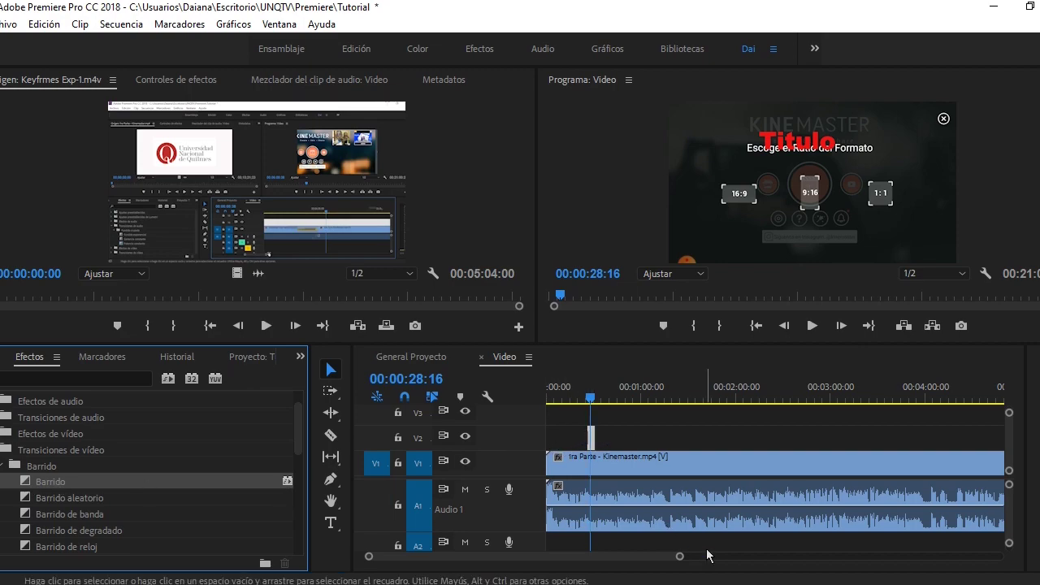
left_click_drag(680, 556, 566, 556)
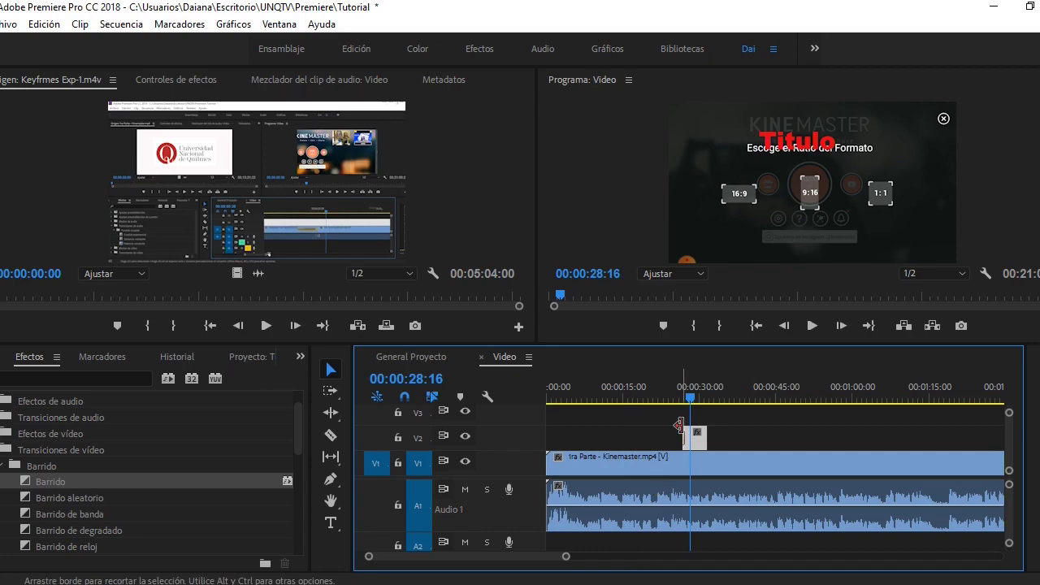
left_click(683, 400)
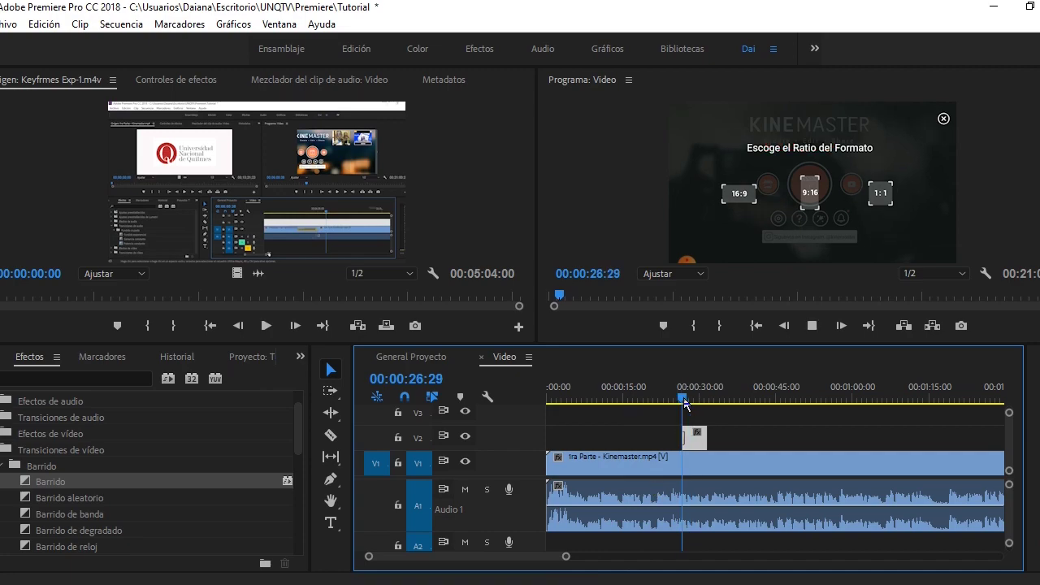
key("space")
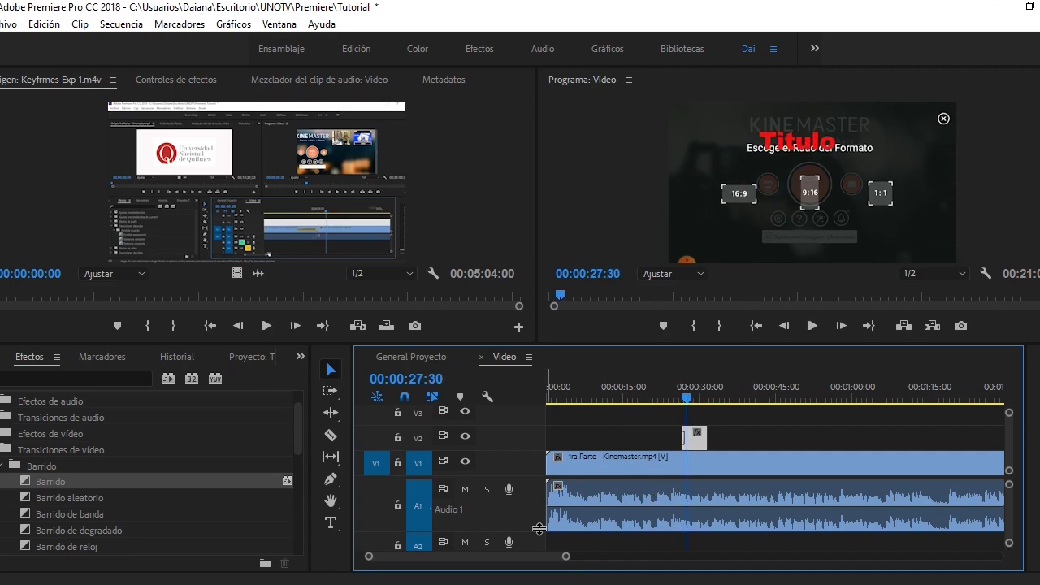
left_click_drag(537, 558, 623, 560)
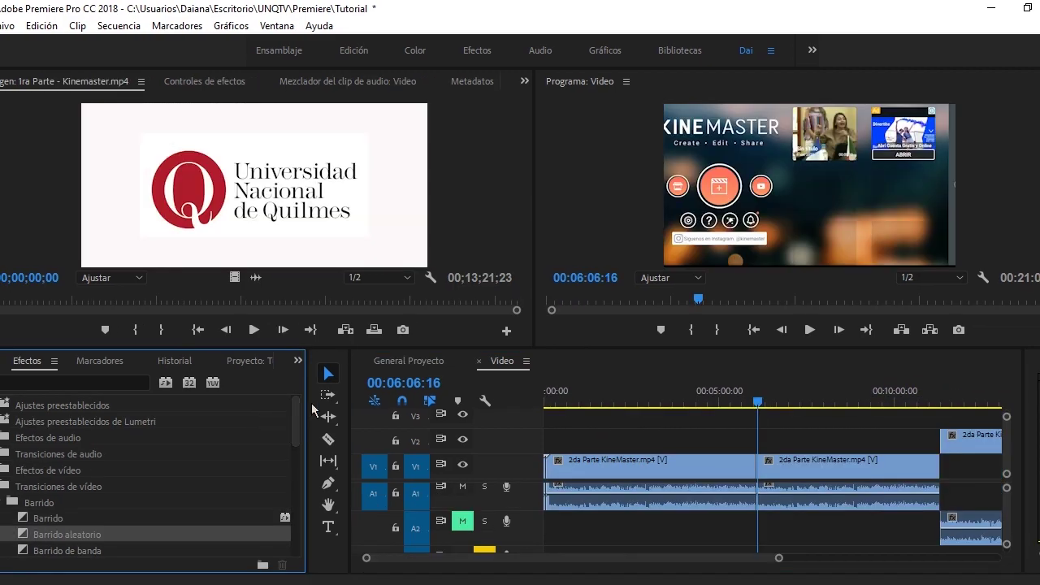
Delete the Pasar a blanco transition at the V1 cut between the 2da Parte clips.
left_click_drag(293, 410, 299, 544)
left_click_drag(778, 558, 738, 559)
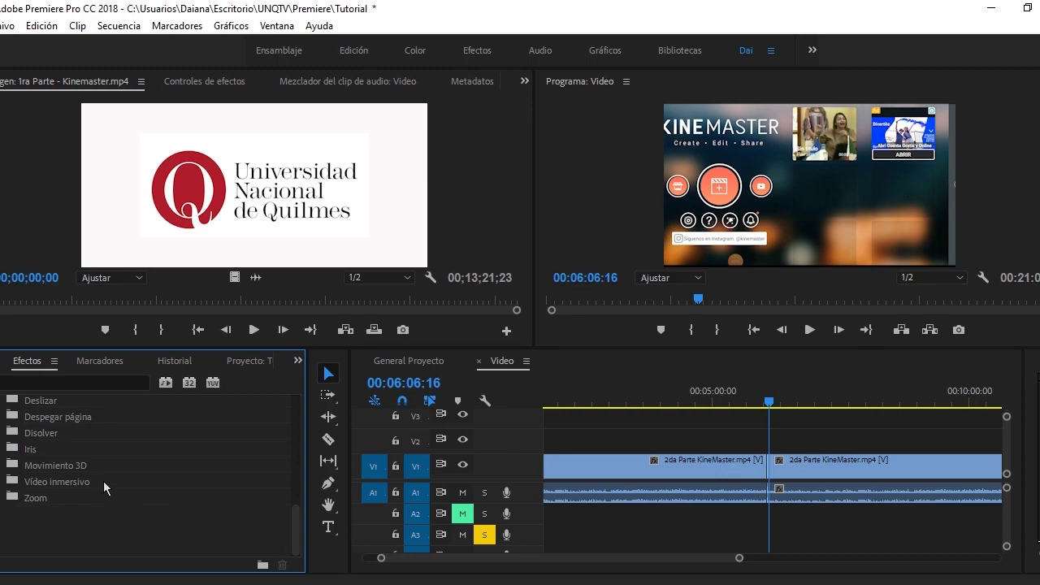
left_click(4, 434)
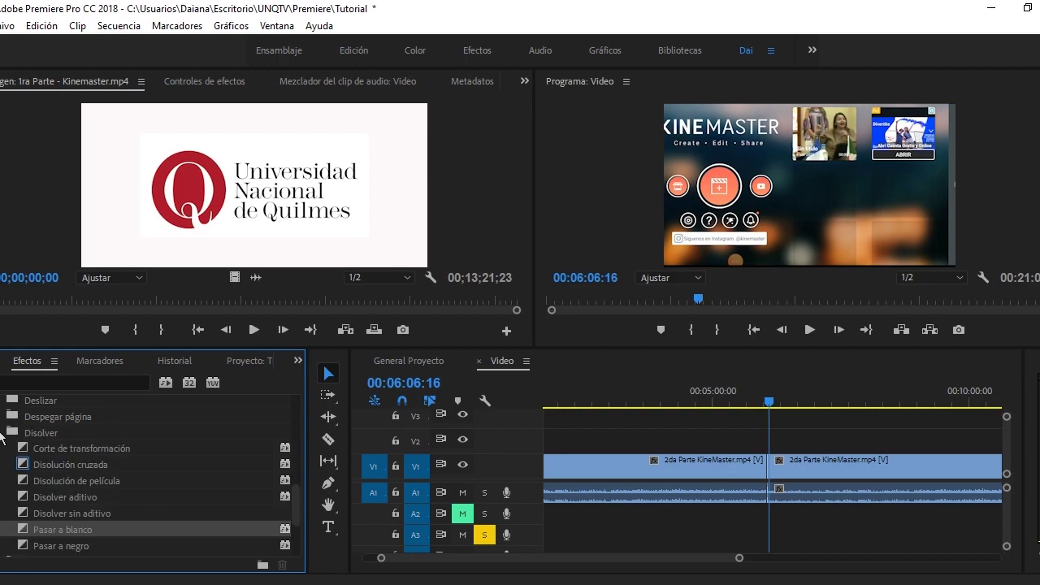
left_click(68, 529)
left_click_drag(739, 558, 695, 555)
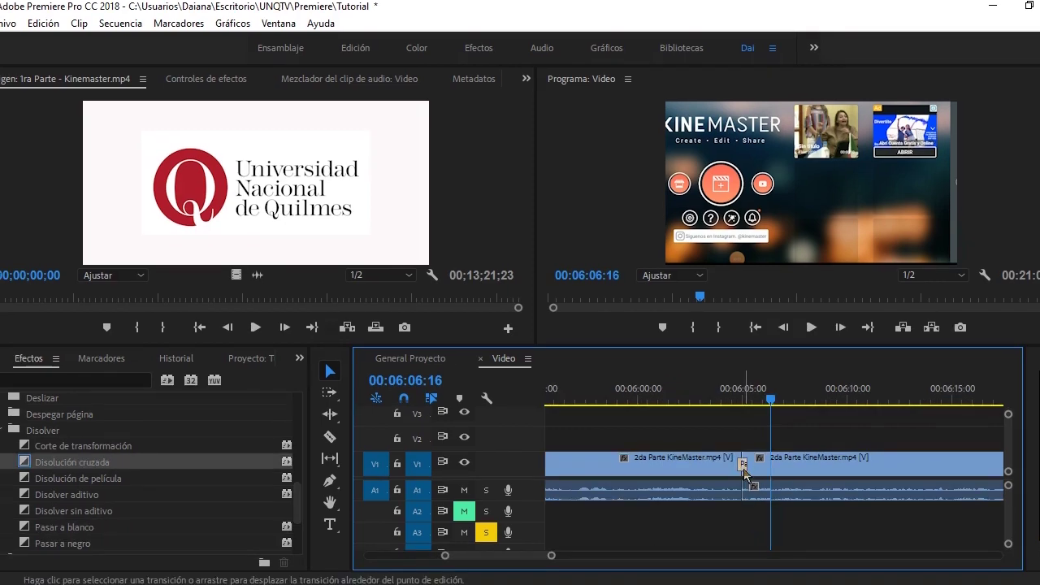
key("Delete")
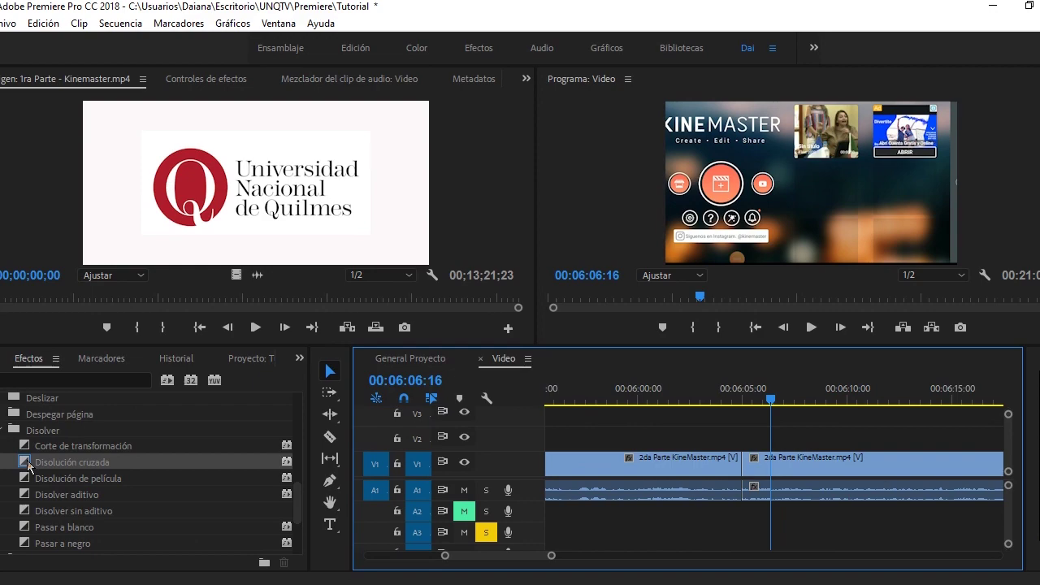
Add a Disolución cruzada on the V1 edit point, preview it, and lengthen it to 00:00:01:11.
mouse_move(28, 464)
left_mouse_down()
mouse_move(733, 458)
mouse_move(747, 477)
left_mouse_up()
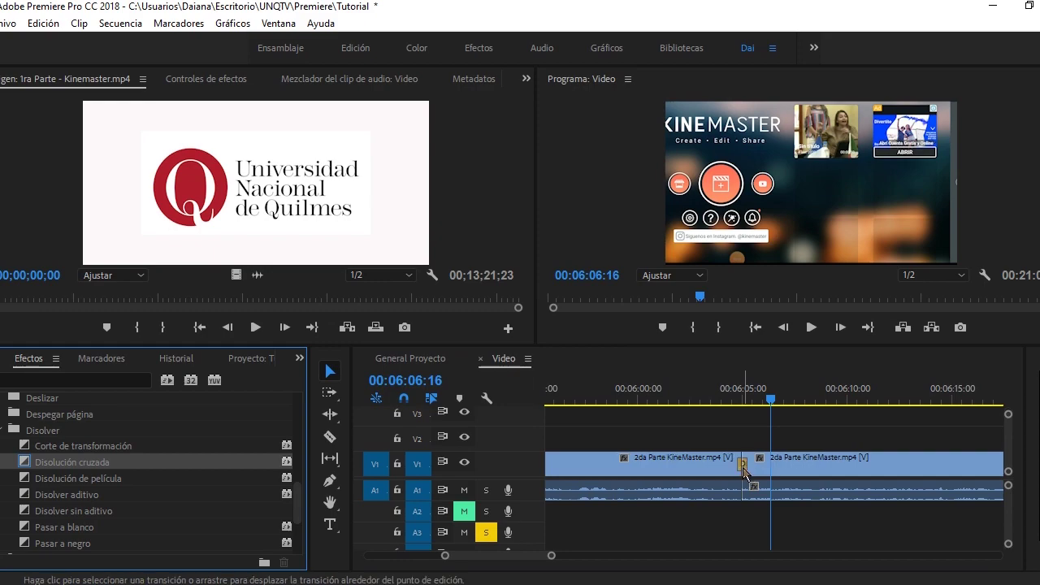
left_click(736, 388)
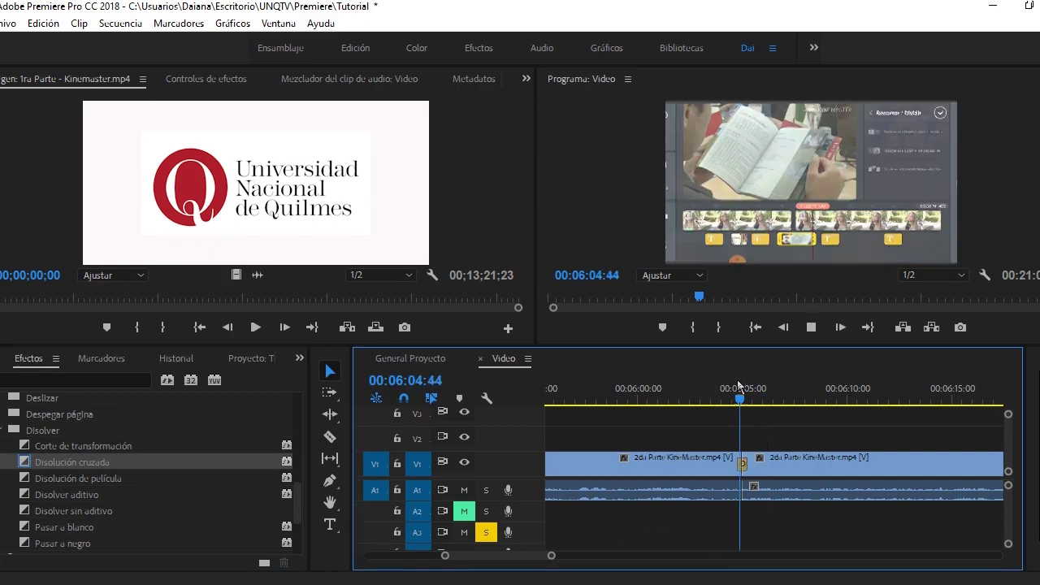
key("space")
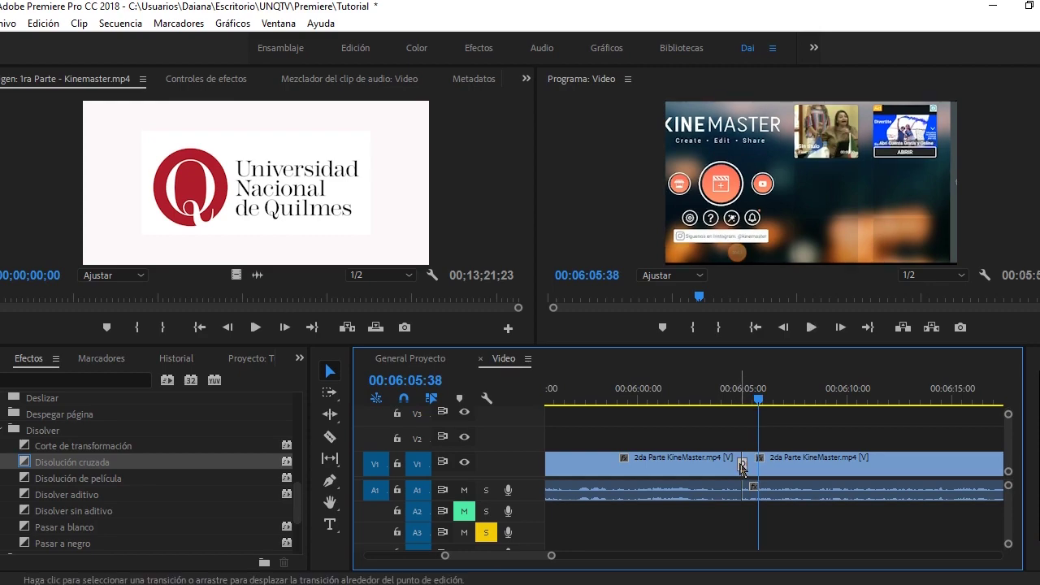
left_click_drag(742, 468, 746, 467)
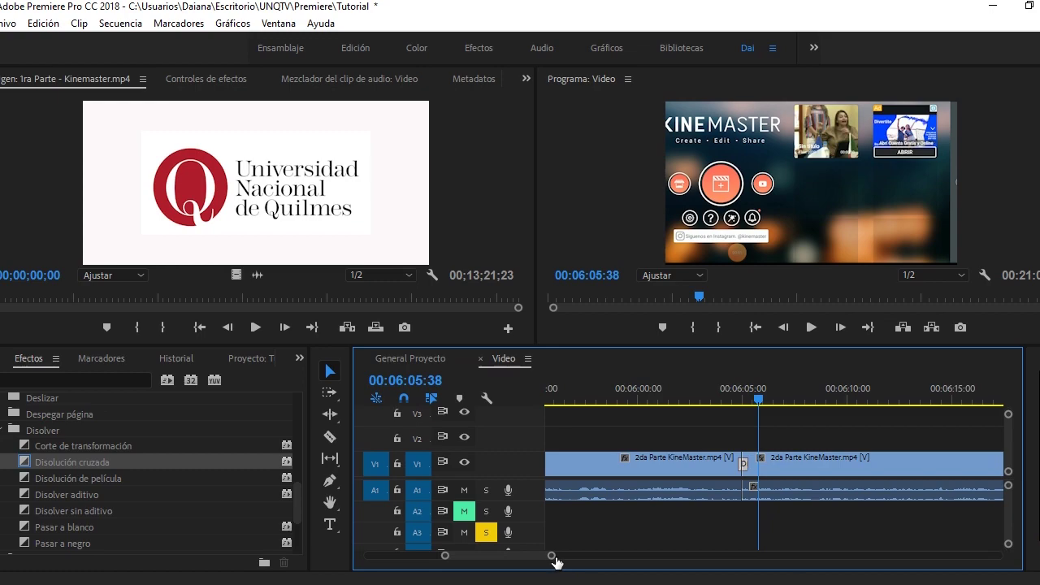
left_click_drag(552, 555, 521, 553)
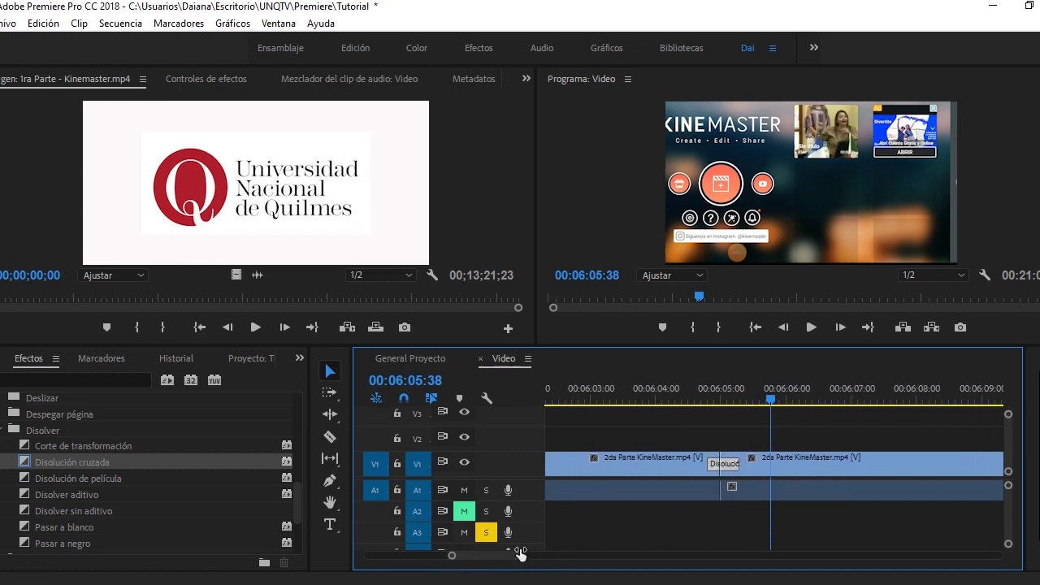
left_click_drag(740, 461, 776, 463)
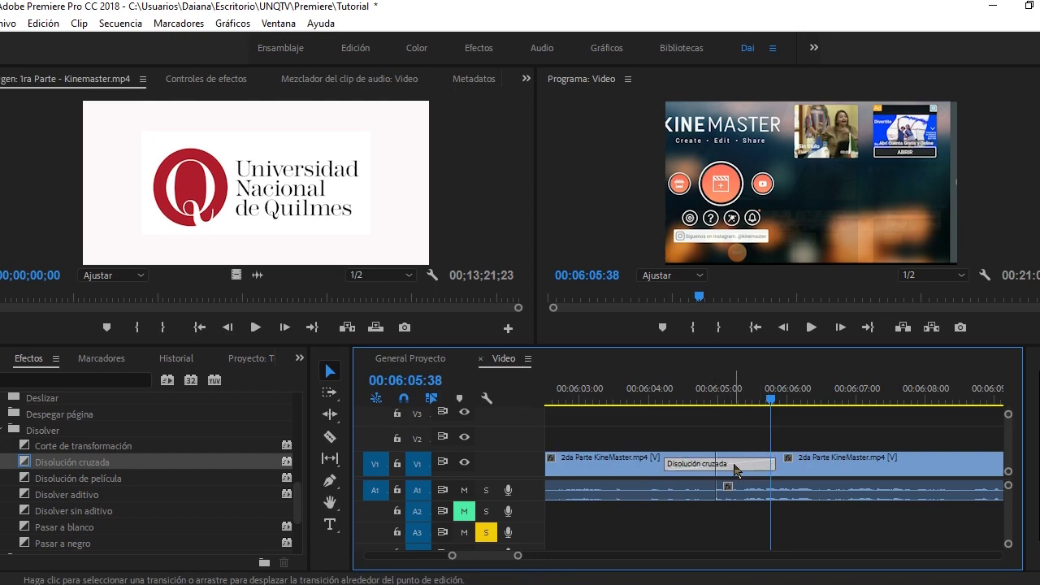
left_click_drag(735, 469, 699, 465)
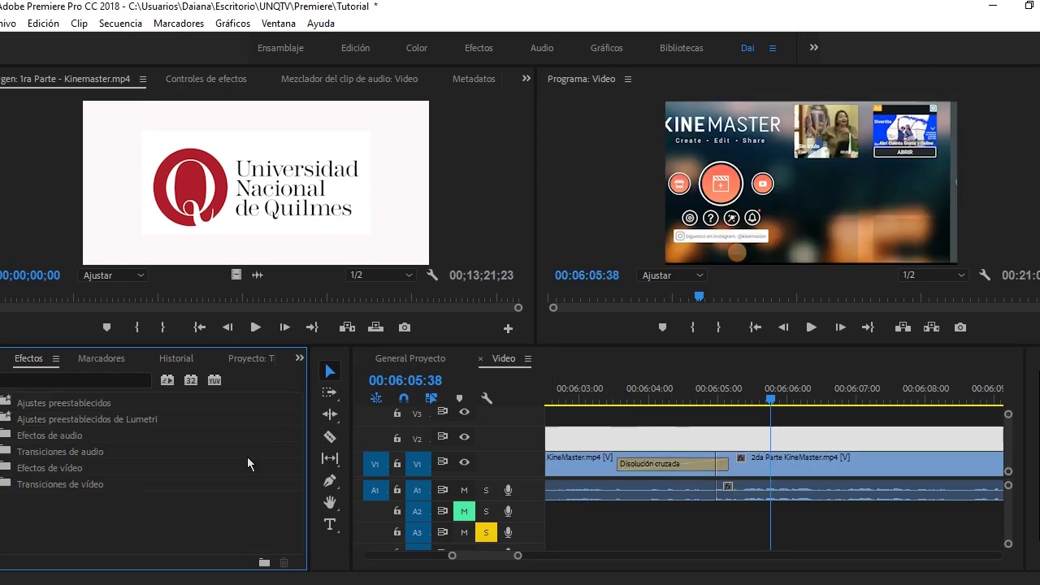
left_click(4, 453)
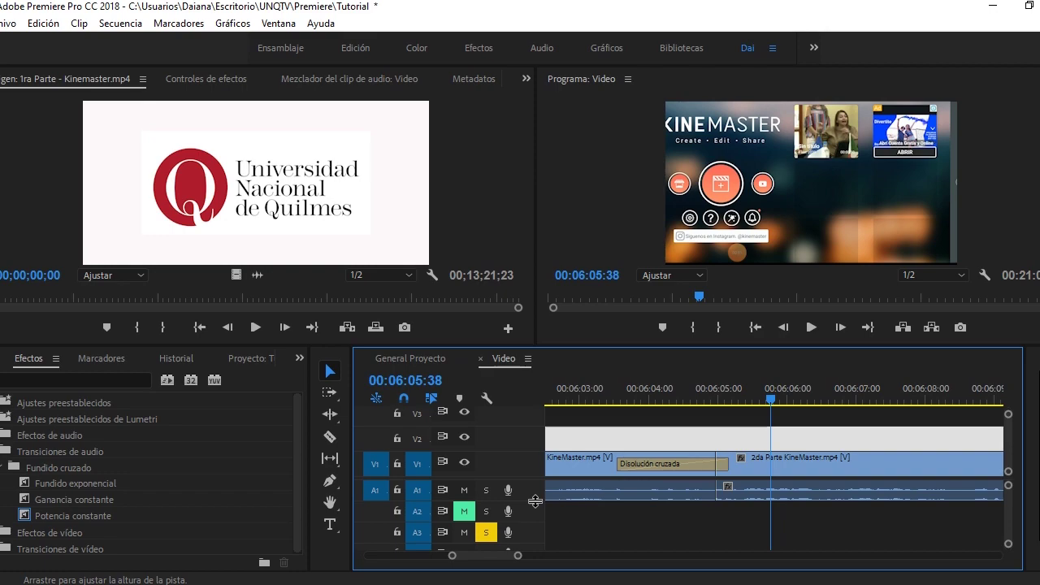
left_click_drag(518, 555, 885, 556)
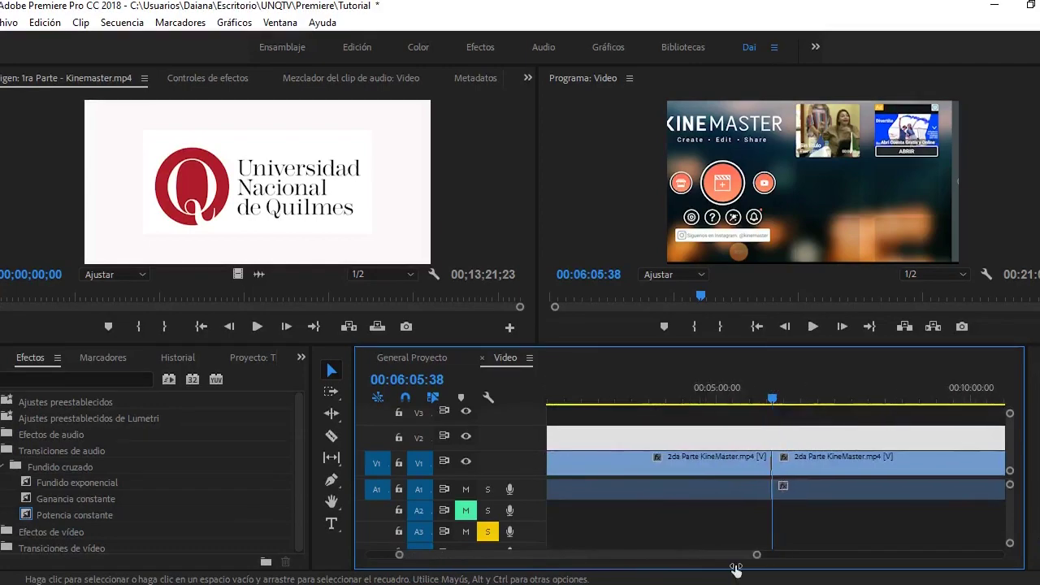
left_click(554, 402)
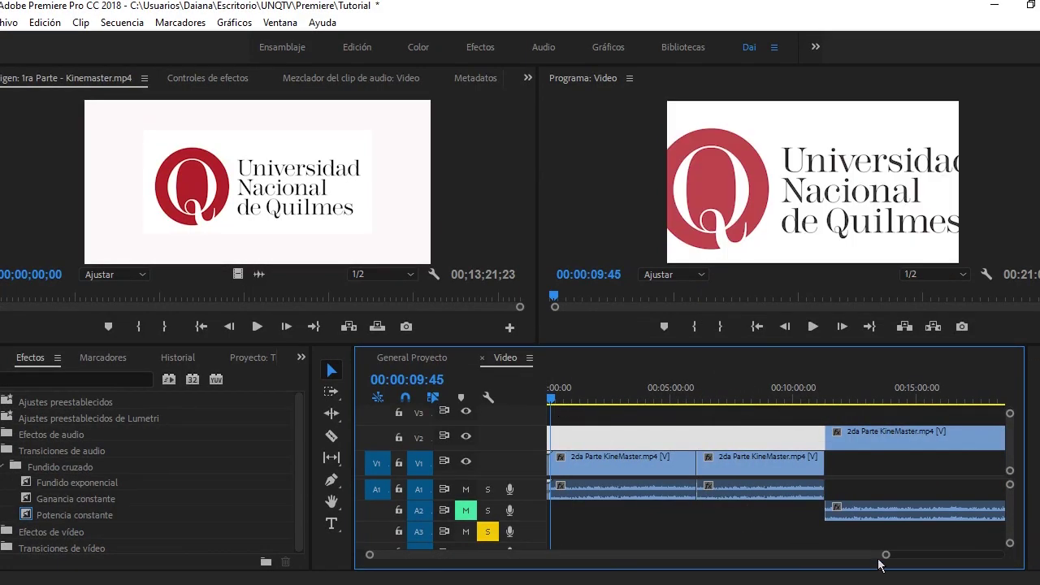
left_click_drag(886, 555, 657, 566)
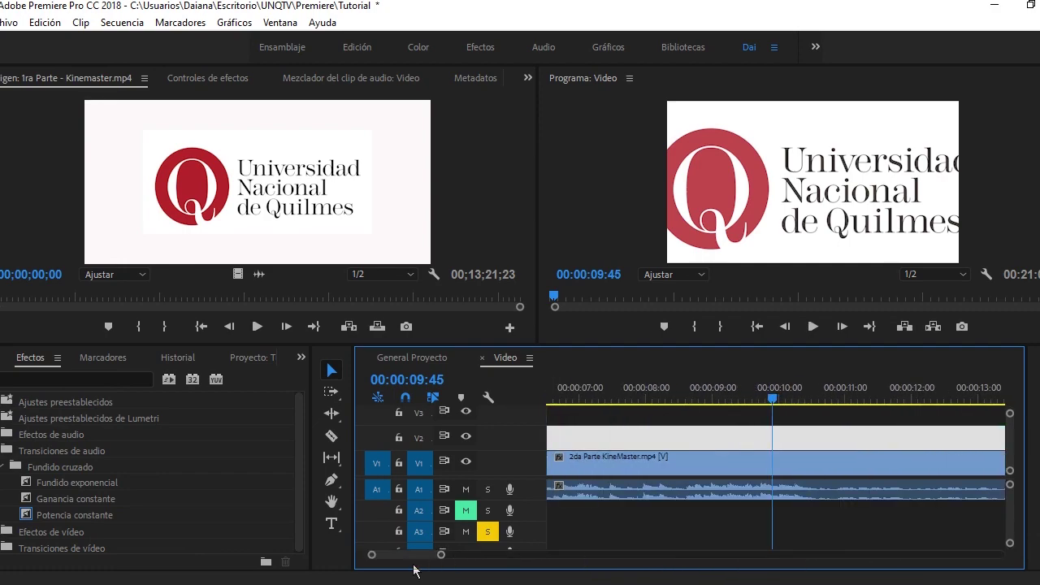
left_click_drag(417, 559, 404, 561)
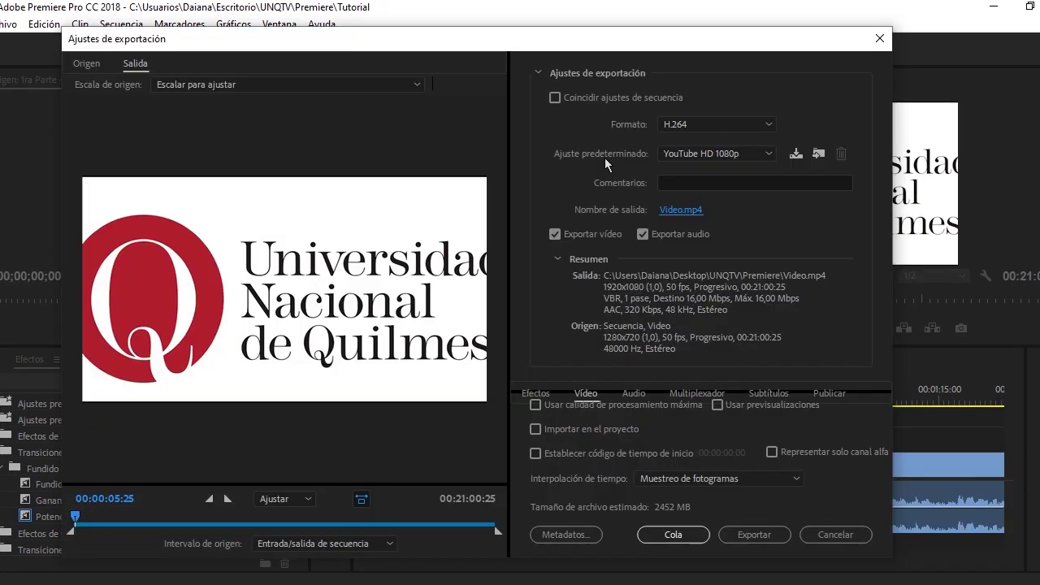
Enlarge track A1 and adjust the first audio clip's overall volume level.
left_click_drag(537, 498, 504, 528)
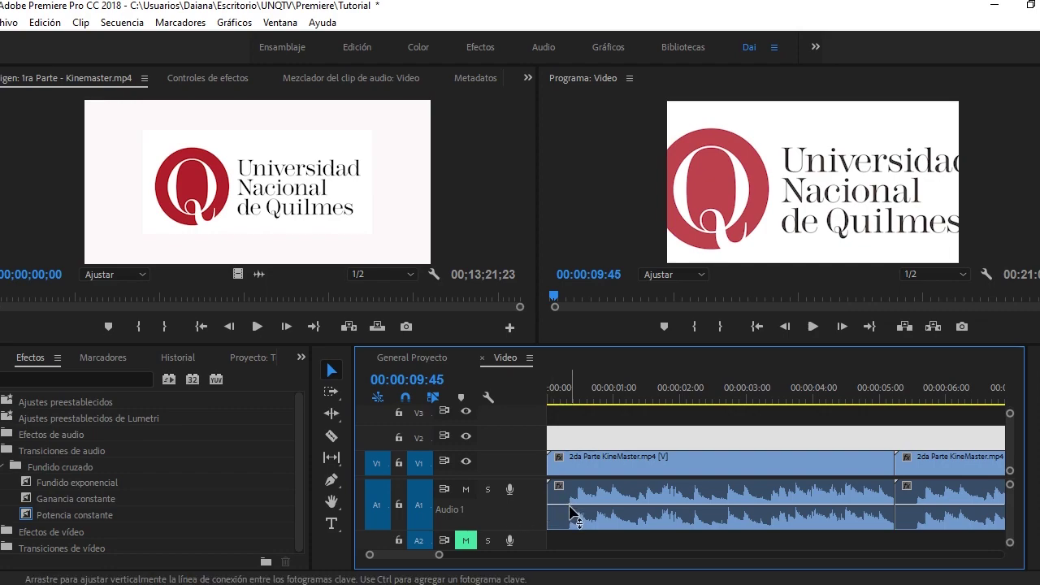
left_click_drag(570, 507, 570, 493)
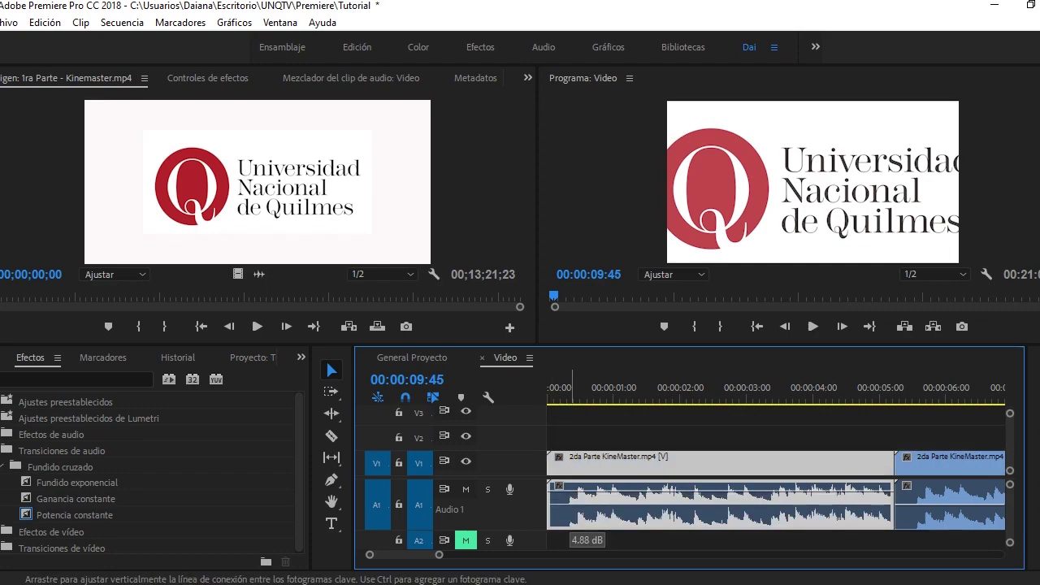
left_click_drag(569, 497, 570, 515)
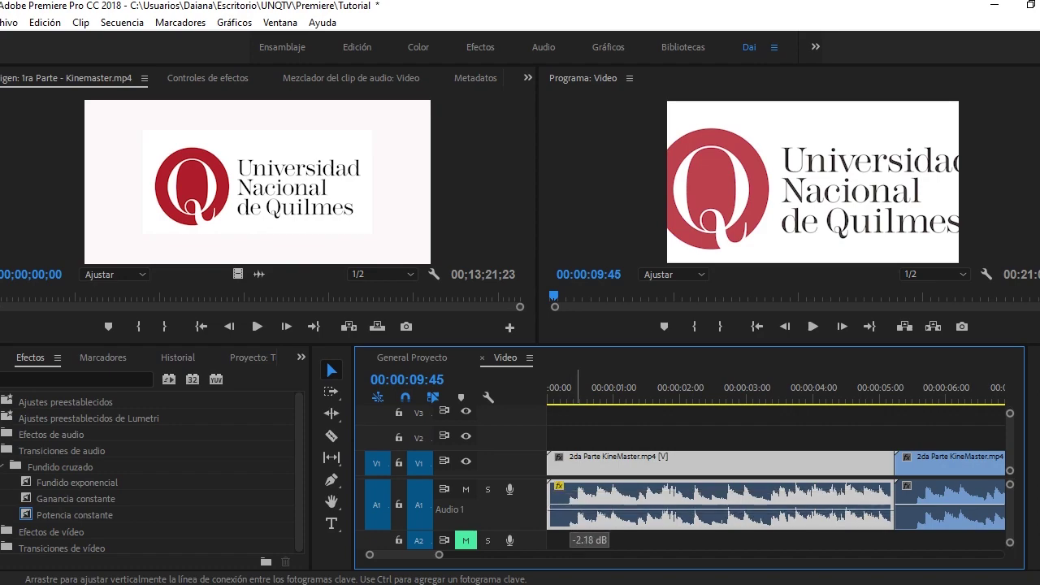
left_click_drag(570, 515, 570, 509)
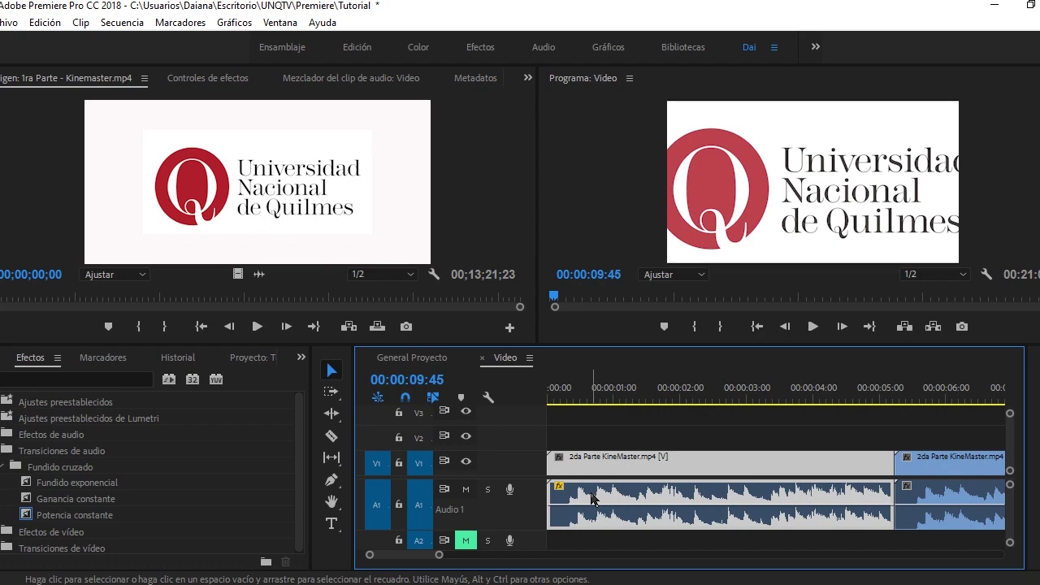
left_click(704, 418)
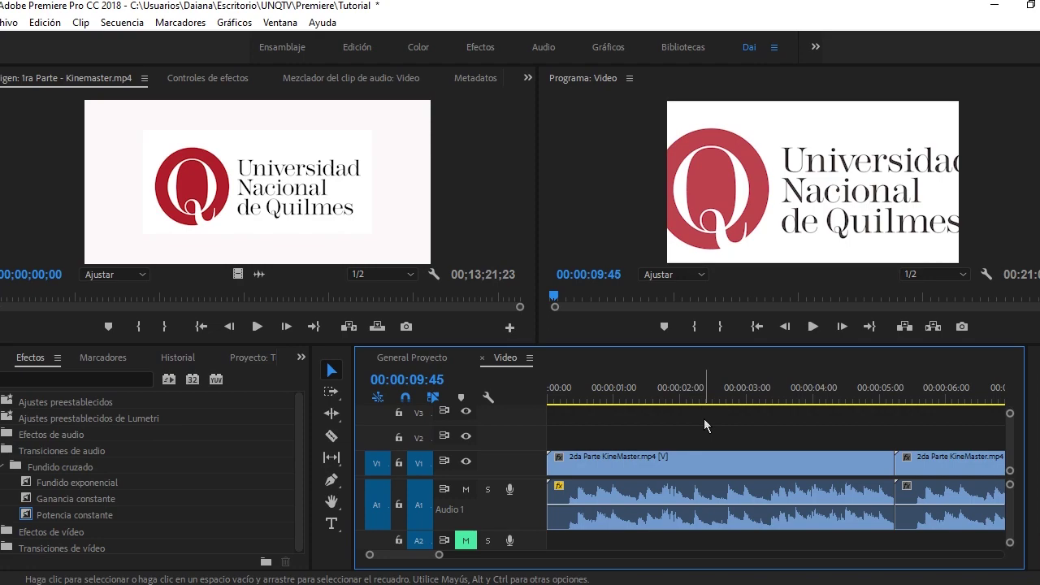
Add three volume keyframes, dropping the middle to about -36 dB and raising the third to 3.91 dB.
left_click(602, 390)
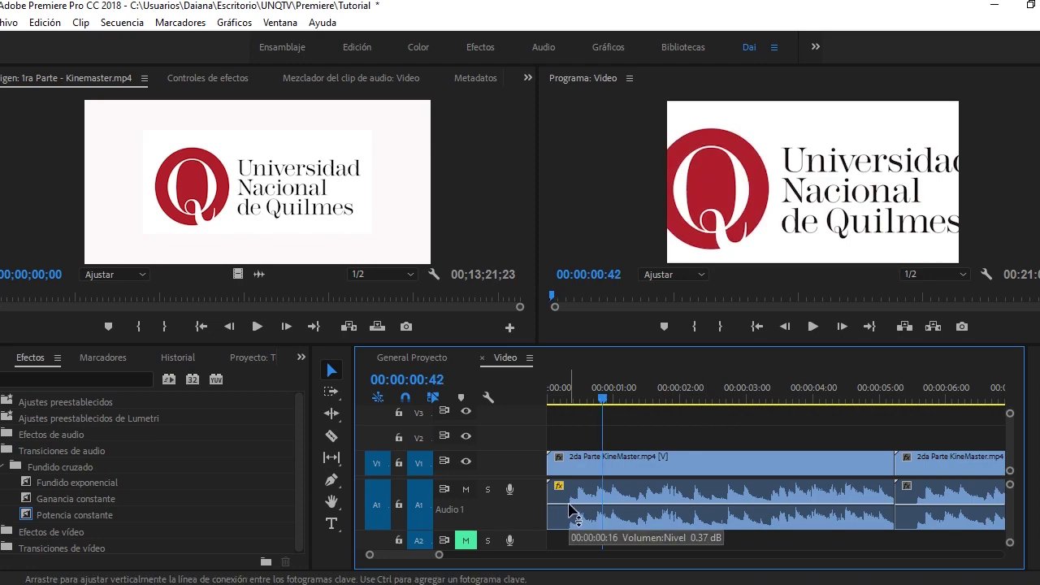
left_click(568, 504, "ctrl")
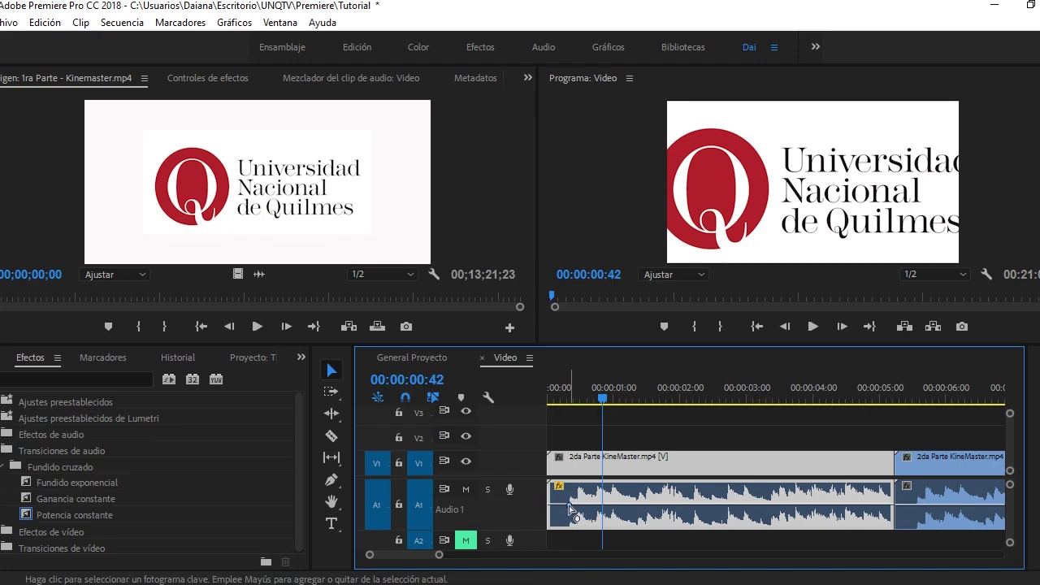
left_click(724, 506, "ctrl")
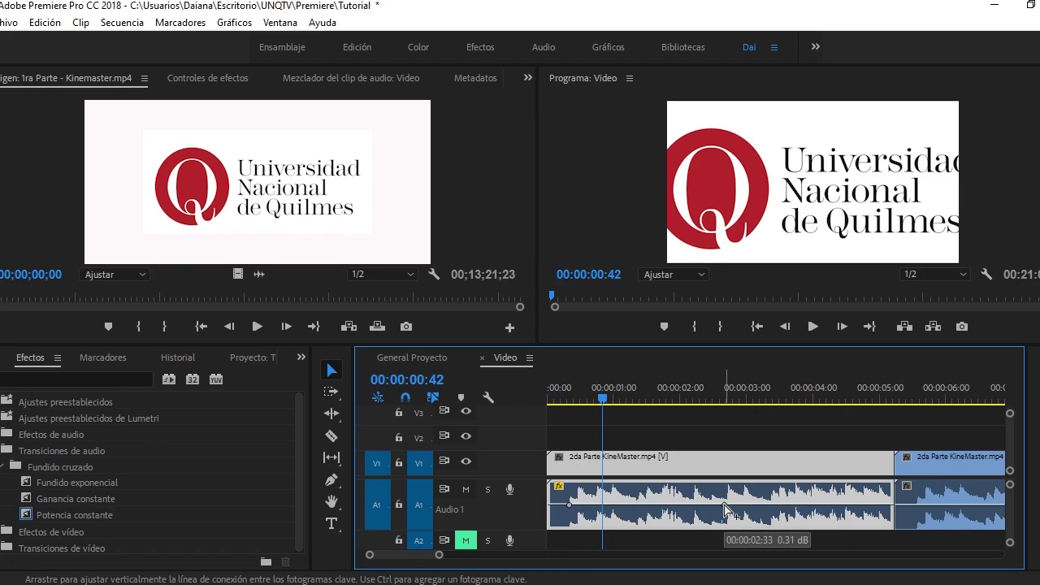
left_click(822, 506, "ctrl")
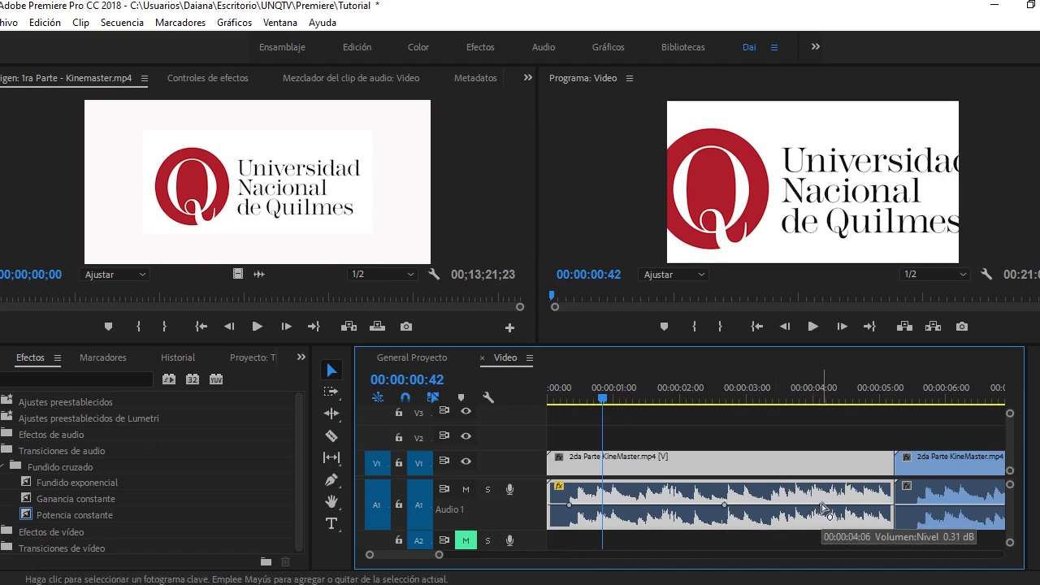
mouse_move(569, 506)
left_mouse_down()
mouse_move(576, 524)
mouse_move(569, 489)
left_mouse_up()
left_click(725, 509)
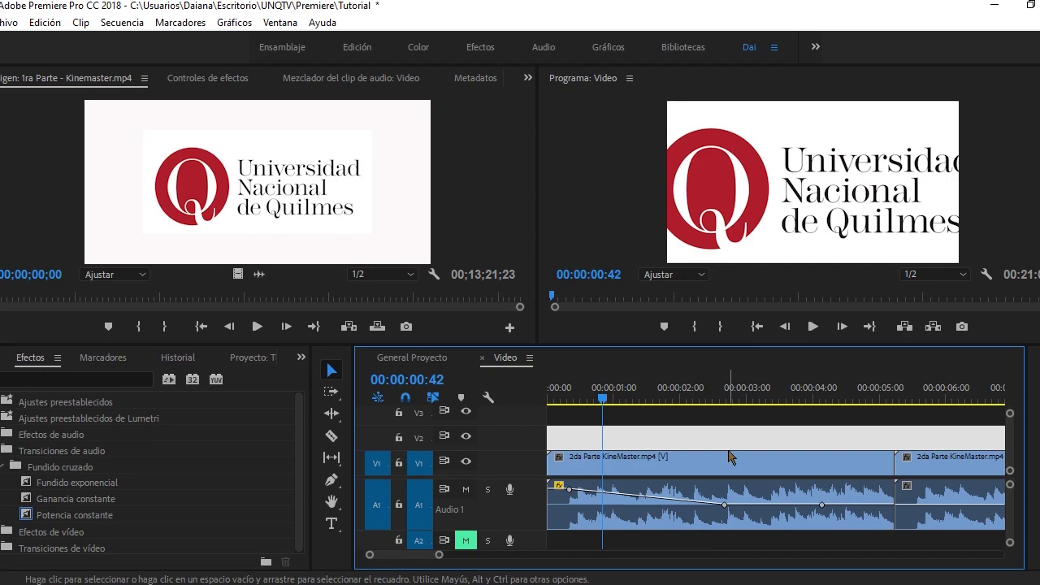
left_click_drag(730, 519, 728, 524)
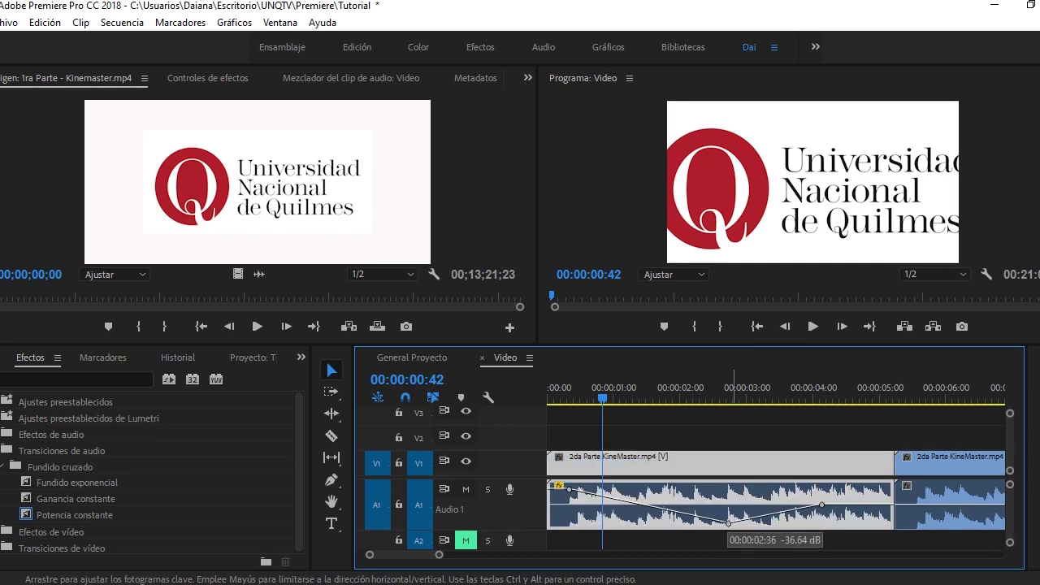
left_click_drag(823, 506, 823, 493)
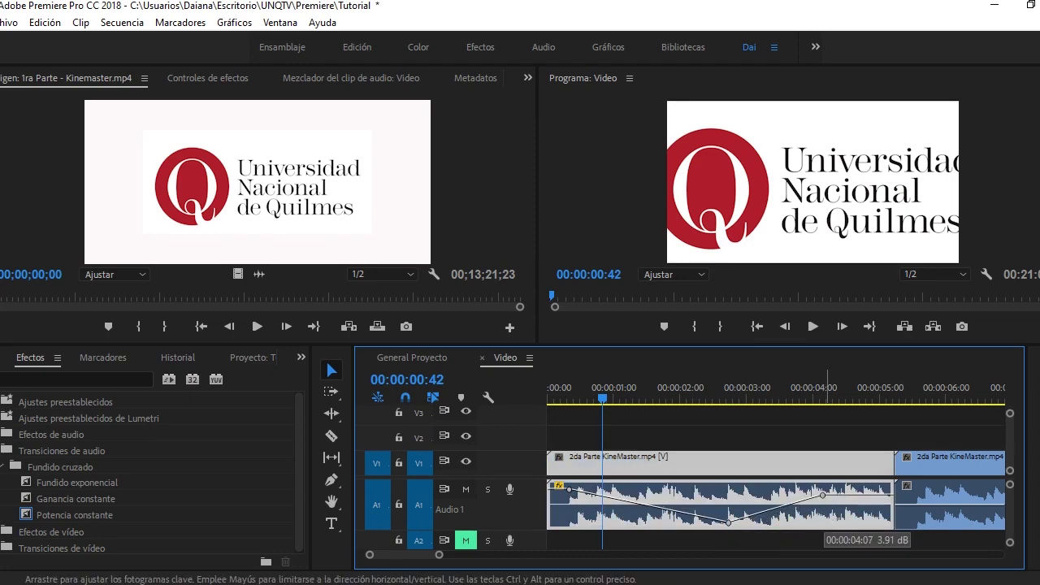
key("space")
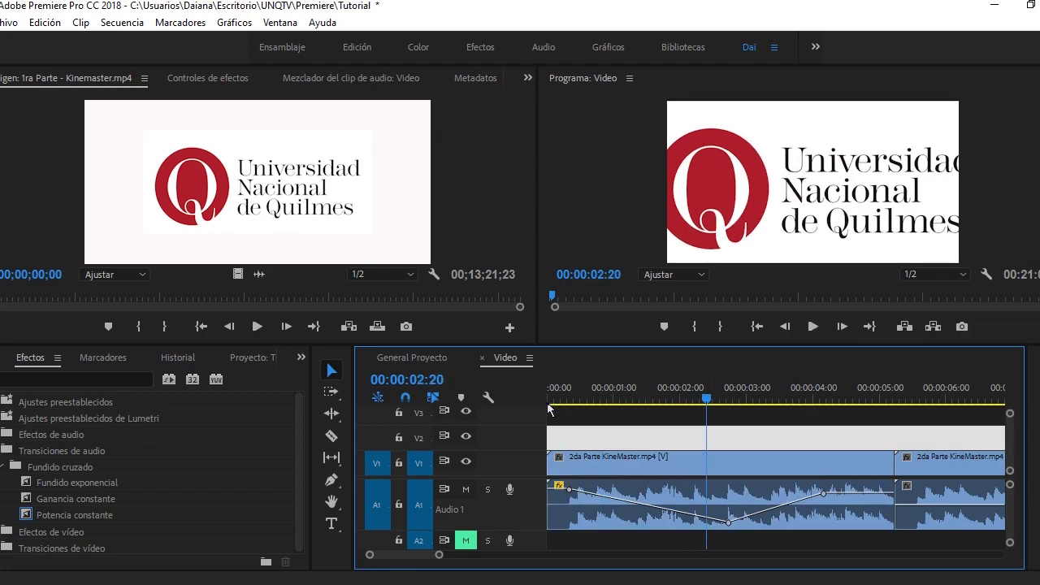
left_click(651, 440)
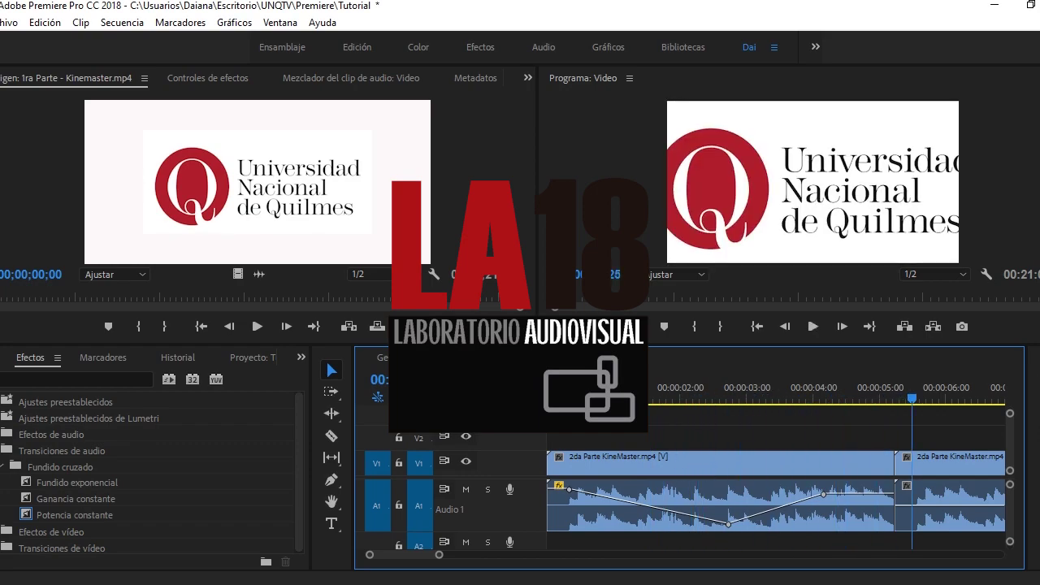
Stop playback and zoom the timeline out to fit the full sequence.
key("space")
key("minus")
key("minus")
key("minus")
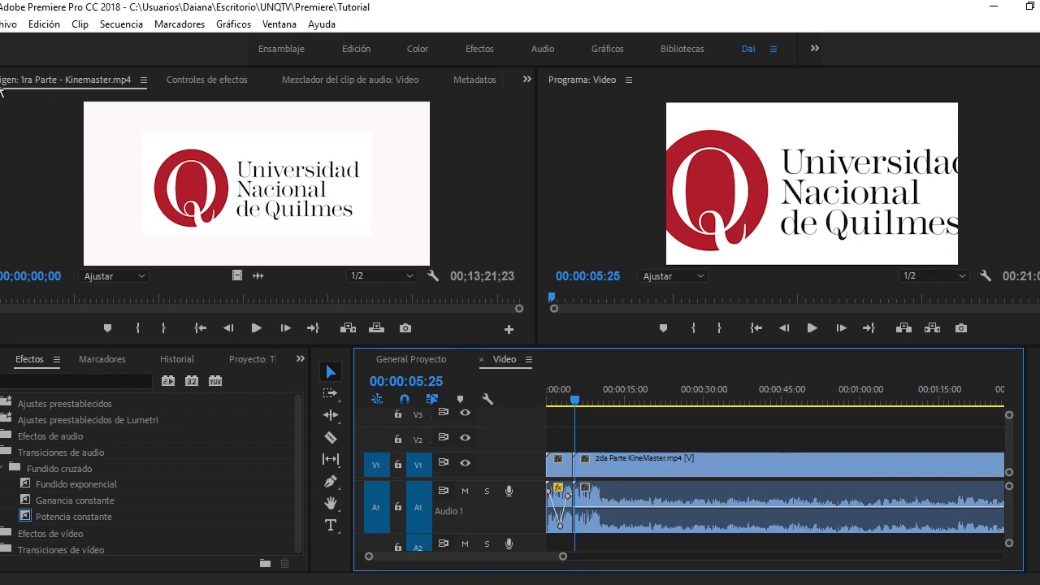
Open File > Export > Media and keep Entrada/salida de secuencia as the source range.
left_click(2, 24)
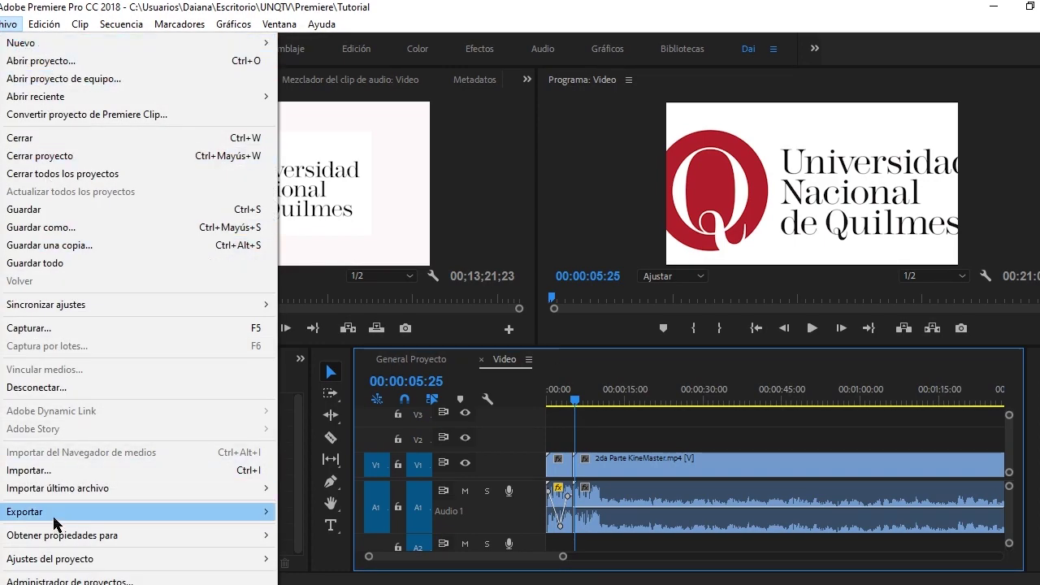
mouse_move(55, 518)
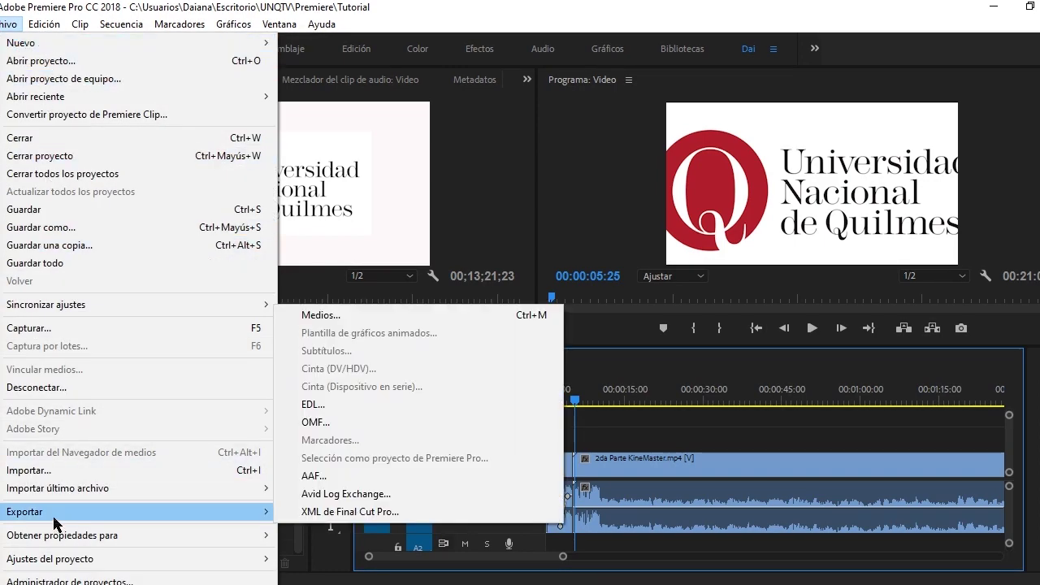
left_click(395, 317)
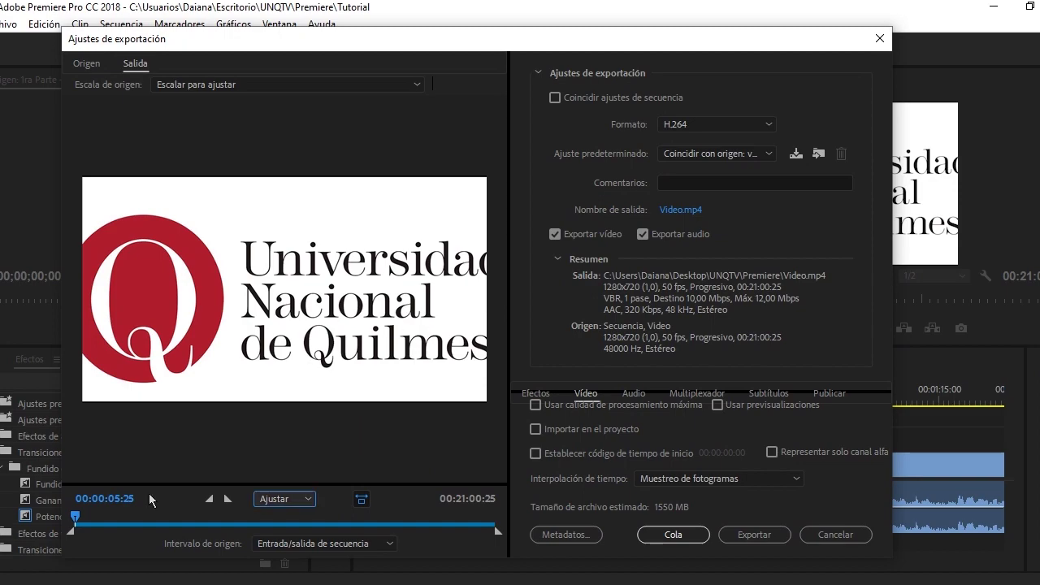
left_click(384, 545)
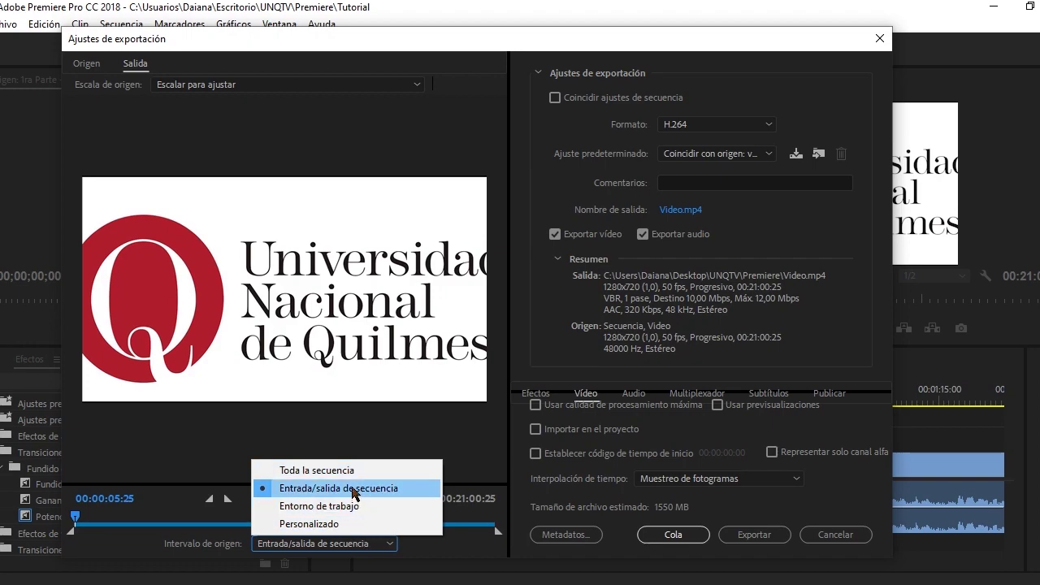
left_click(354, 489)
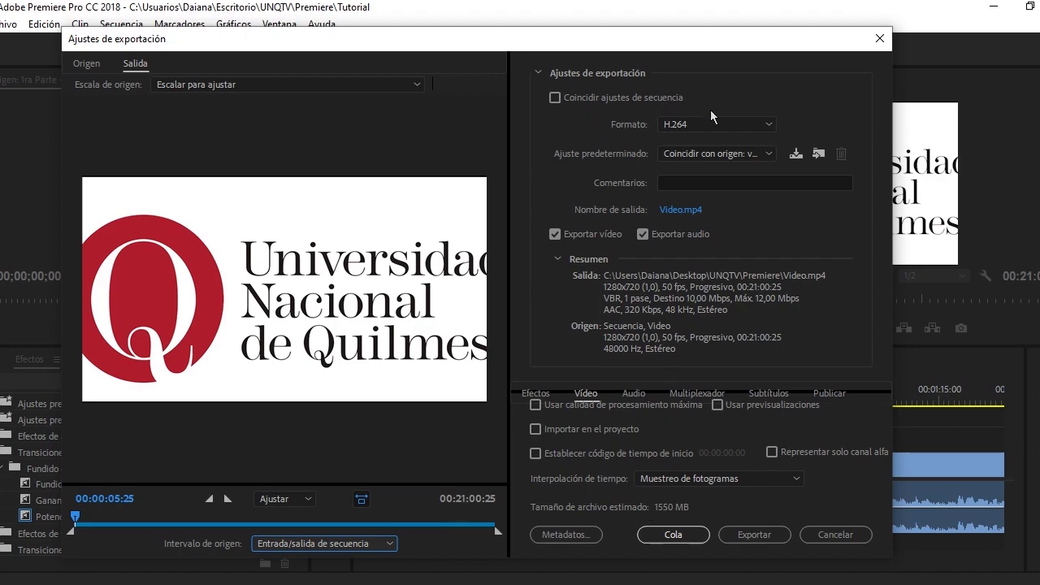
left_click(719, 129)
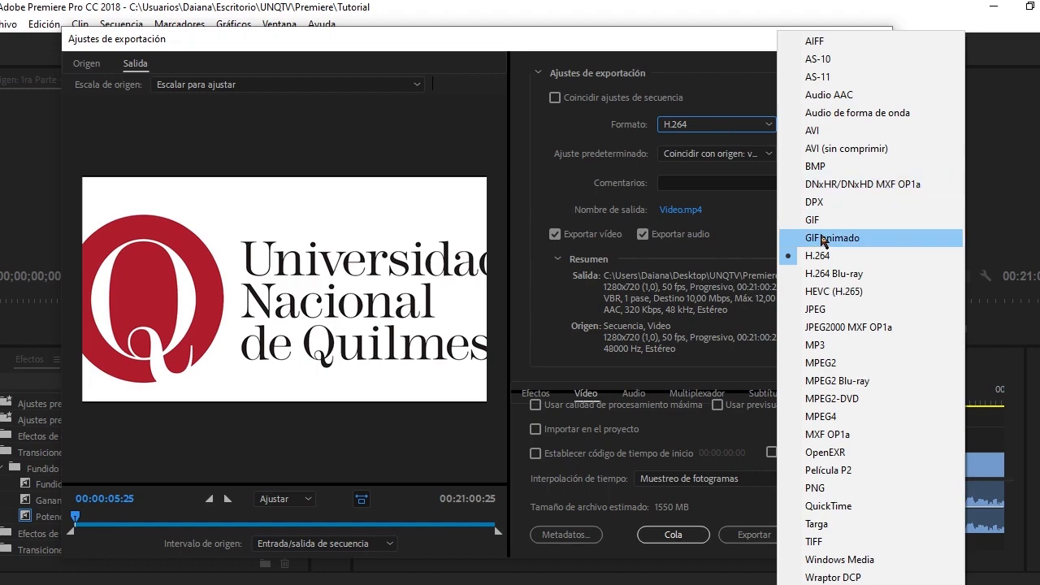
Keep H.264 and apply the YouTube HD 1080p preset for 1920x1080 output at 16 Mbps.
left_click(816, 256)
left_click(715, 153)
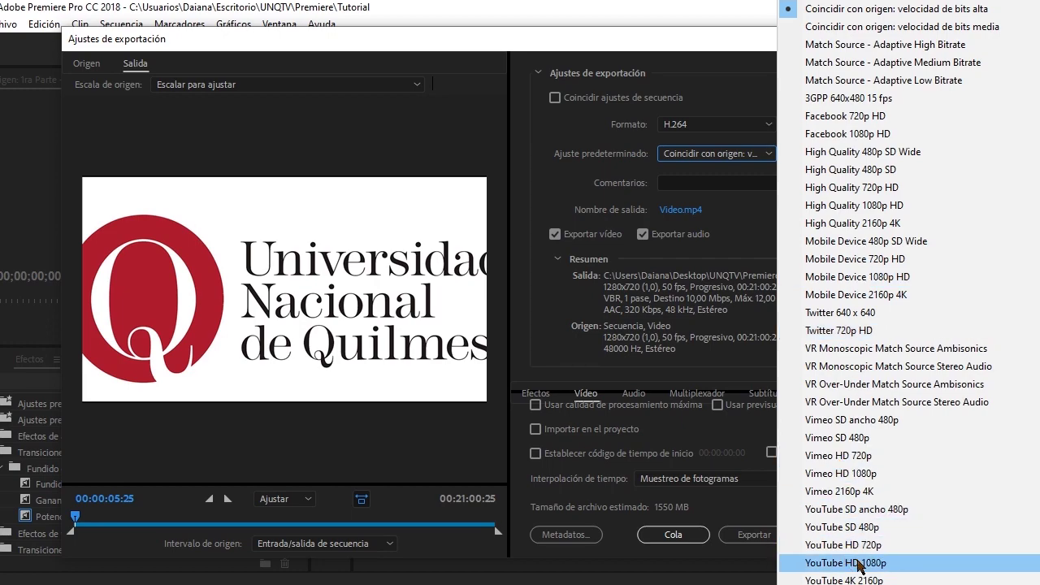
left_click(858, 562)
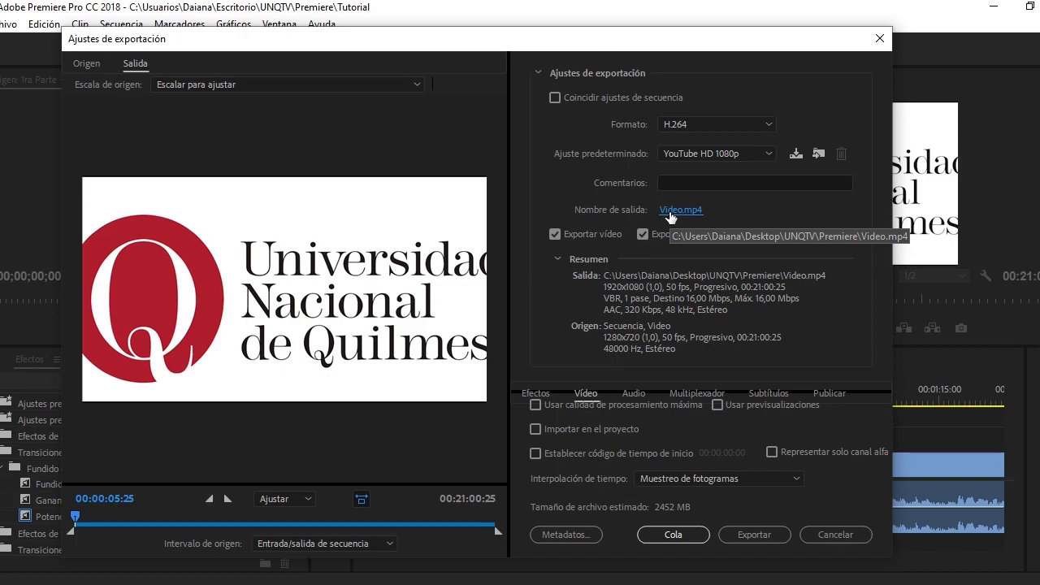
left_click(671, 216)
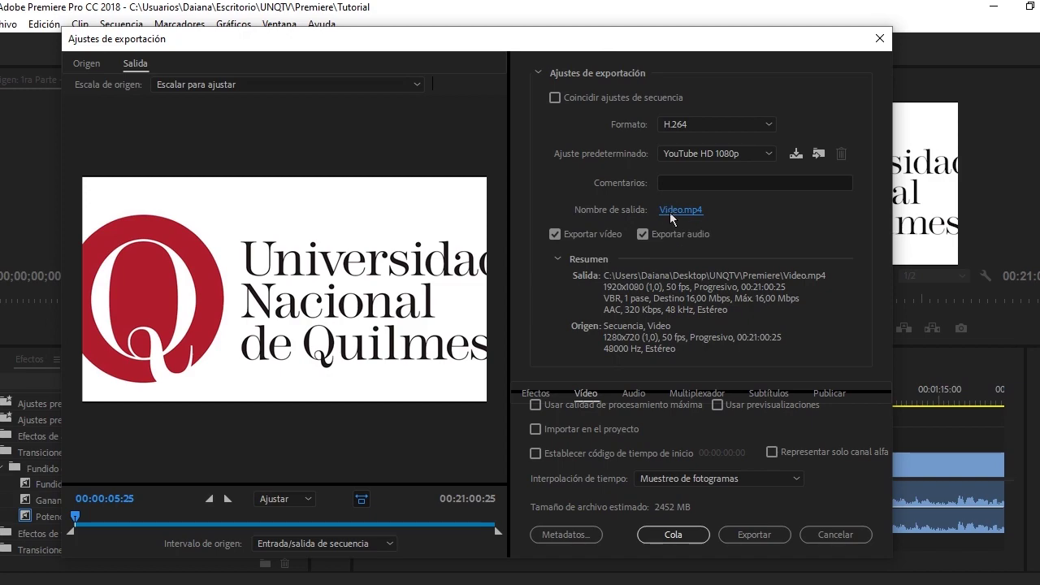
Save the output file as 'Explicación' in the Desktop\UNQTV\Premiere folder.
type("Ex")
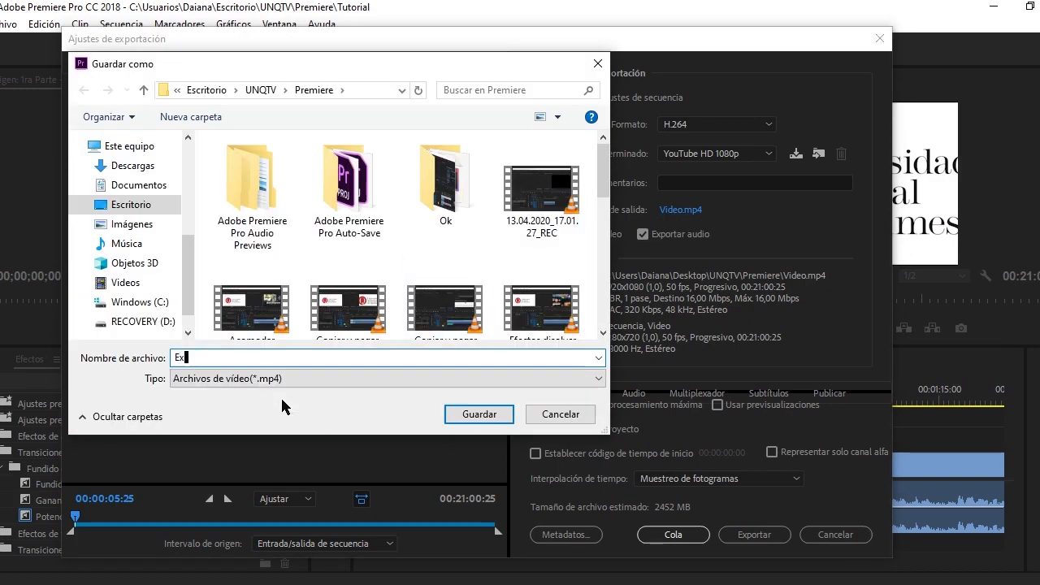
type("plicación")
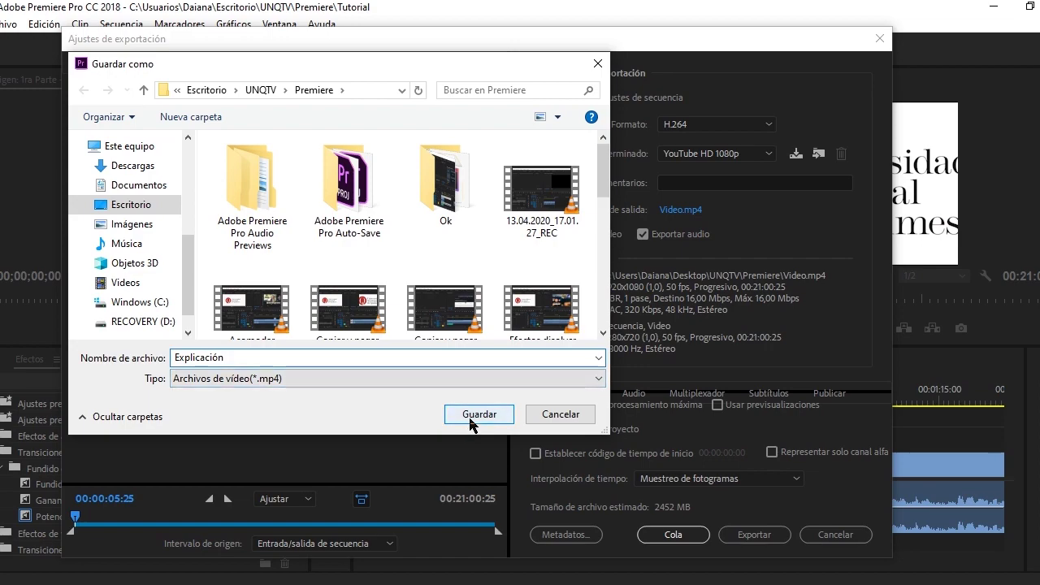
left_click(472, 418)
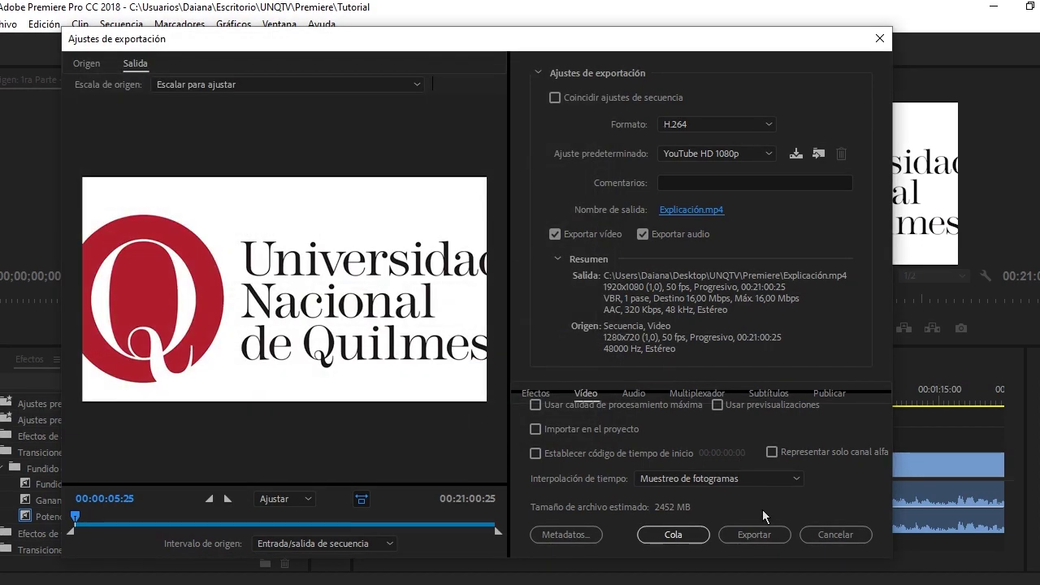
Export the sequence as 1920x1080 H.264 file Explicación.mp4.
left_click(764, 534)
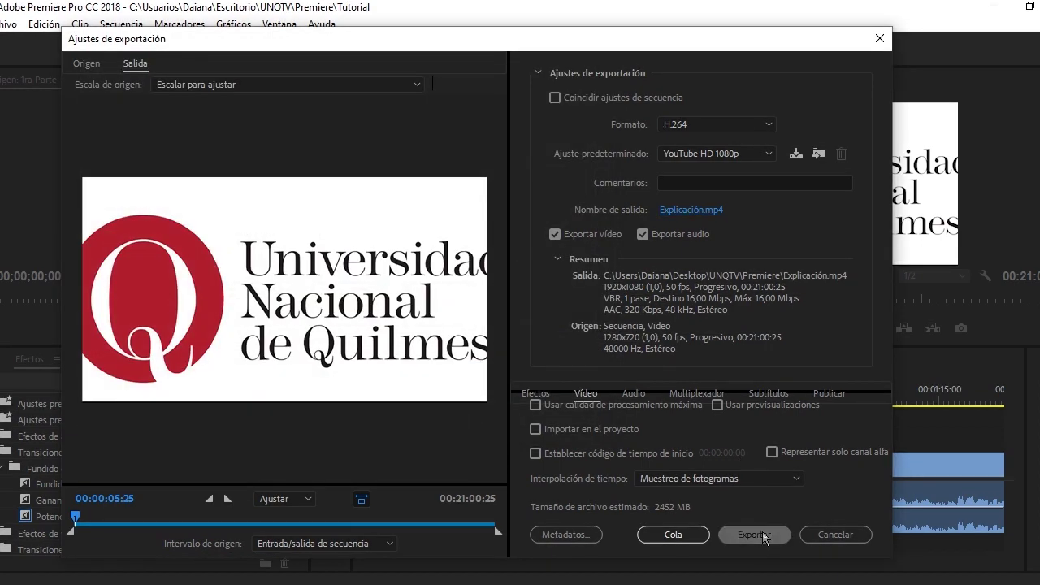